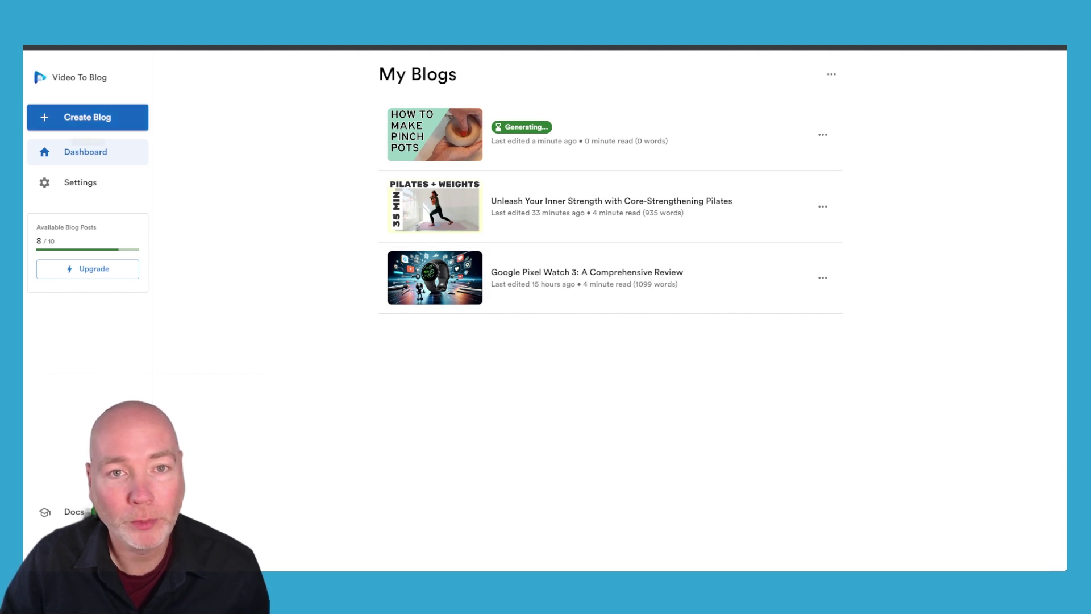
# - Start a new blog from the pasted Writeseed AI Tools YouTube video link
pyautogui.click(72, 116)
pyautogui.click(450, 146)
pyautogui.write('https://www.youtube.com/watch?v=BhWasN5sJc8')
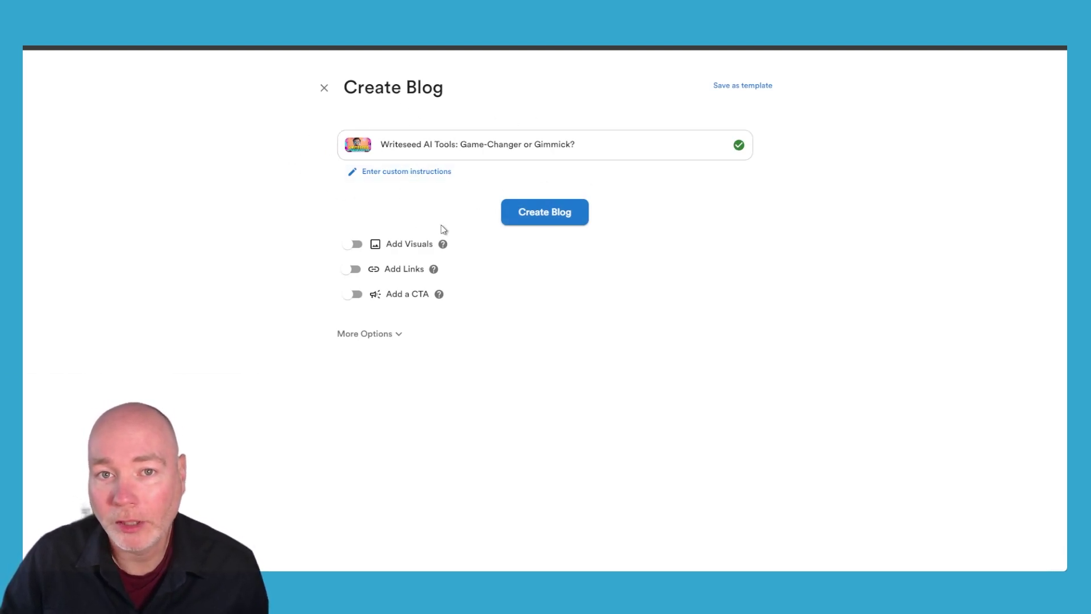
# - Turn on screenshot visuals, description links and the Buy Pixel 3 call to action
pyautogui.click(352, 244)
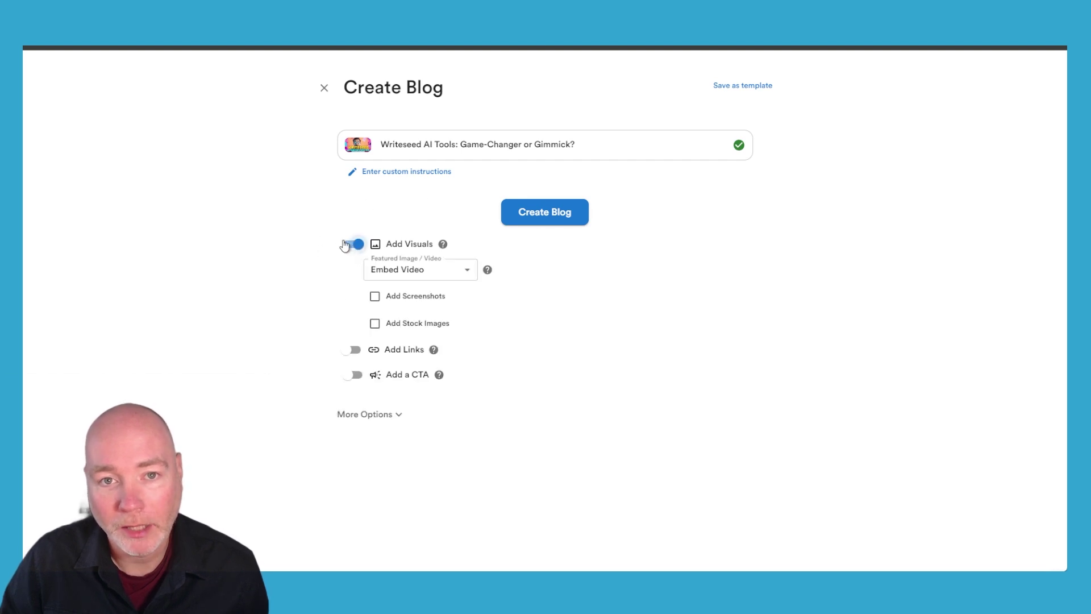
pyautogui.click(428, 296)
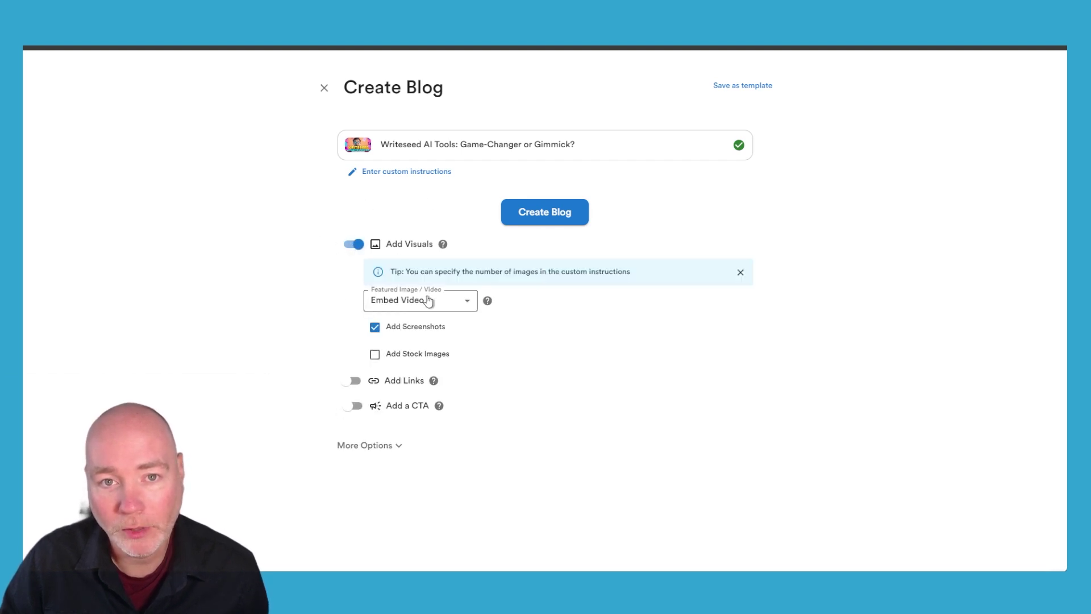
pyautogui.click(352, 380)
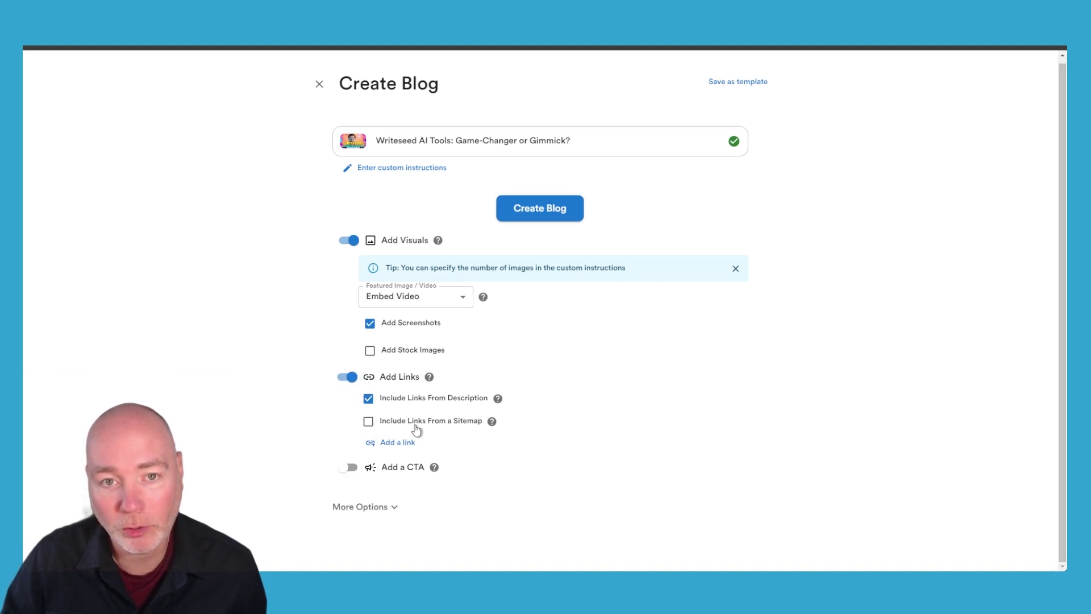
pyautogui.click(349, 467)
pyautogui.scroll(-1, 494, 438)
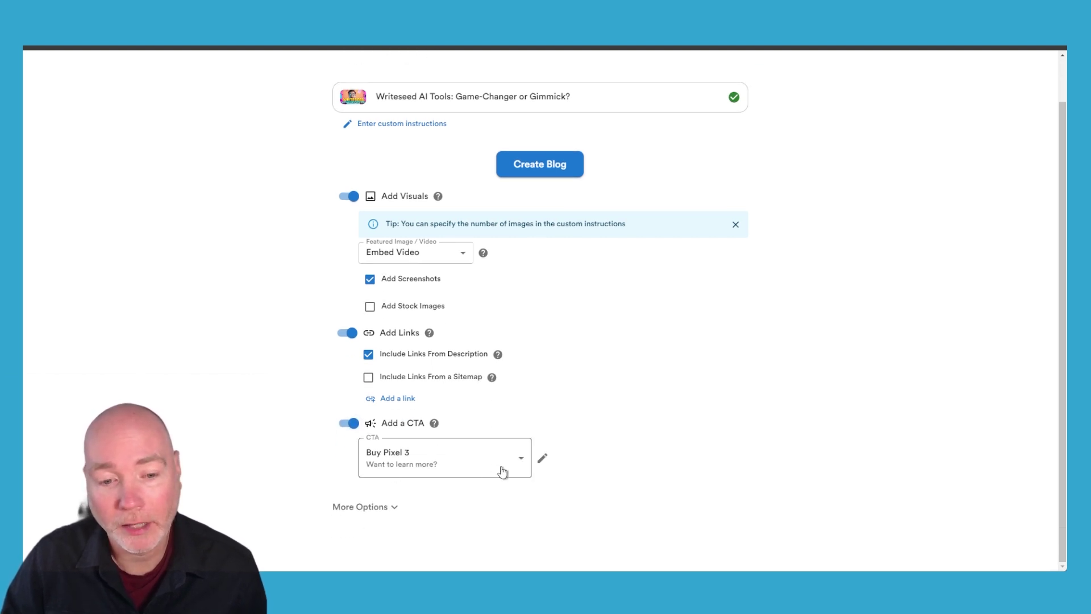
pyautogui.click(543, 458)
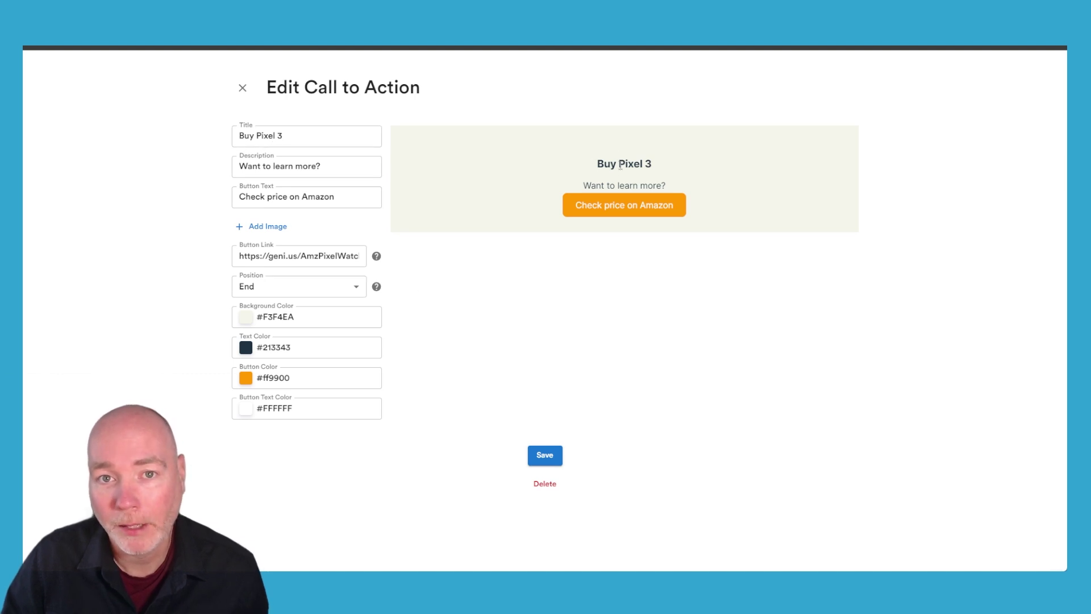
pyautogui.click(242, 87)
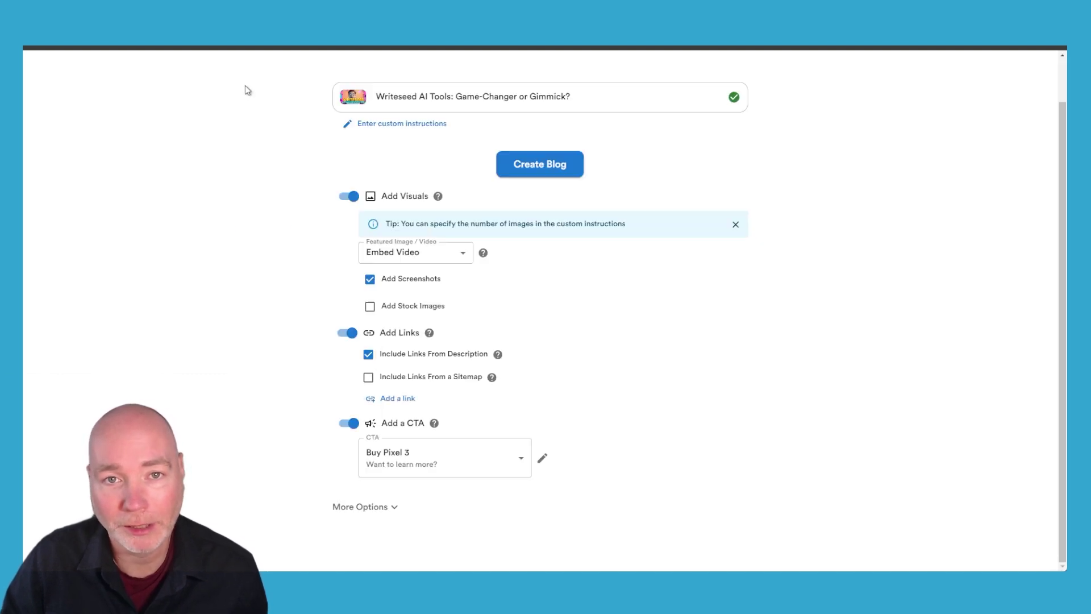
# - Remove the call to action and set the blog tone to Happy
pyautogui.click(355, 424)
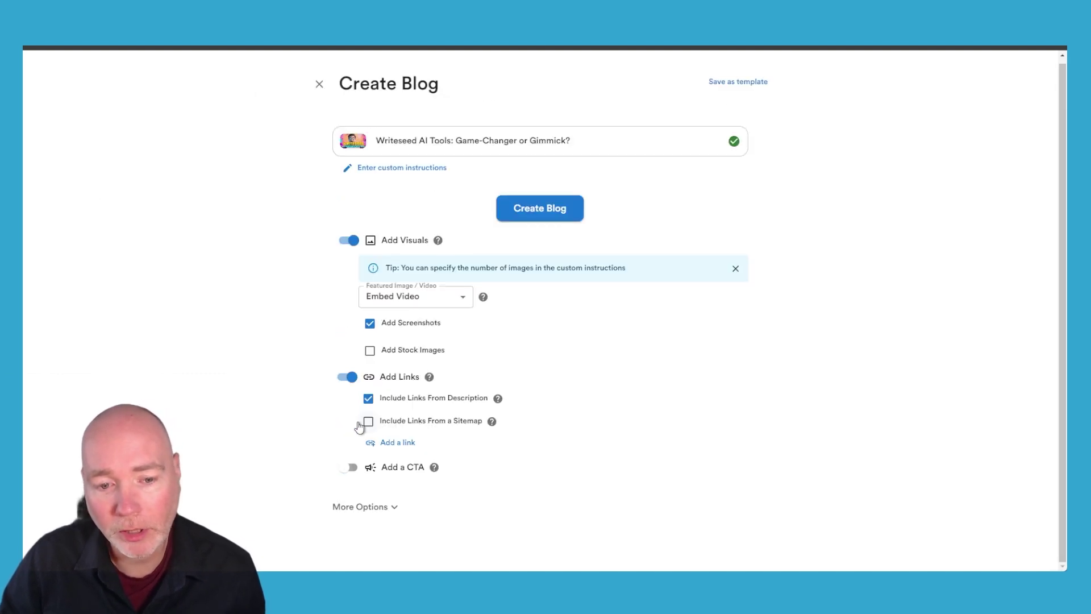
pyautogui.click(394, 508)
pyautogui.scroll(-3, 512, 410)
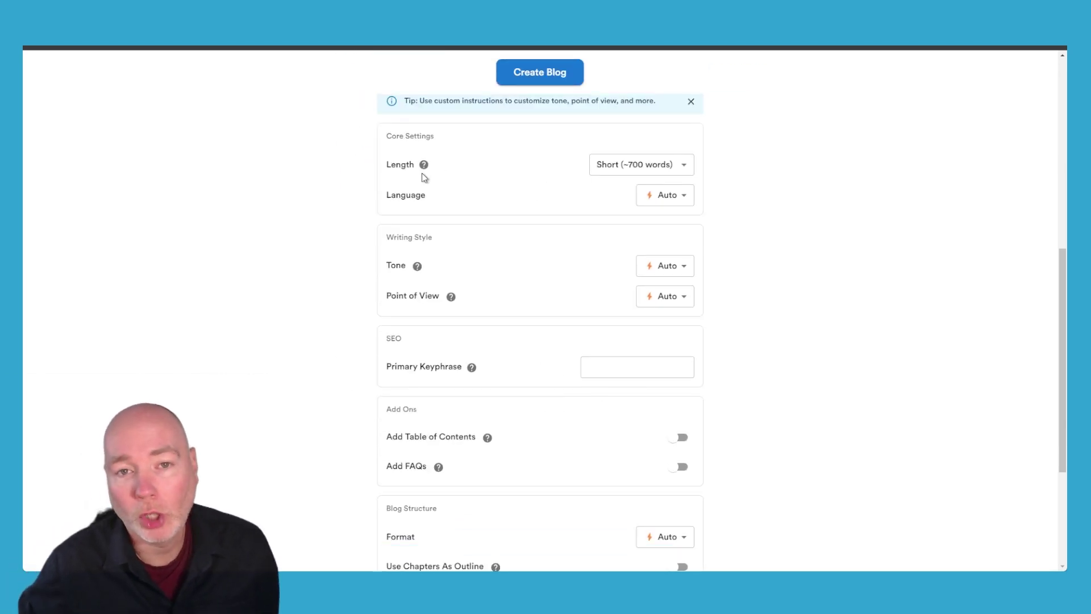
pyautogui.click(685, 166)
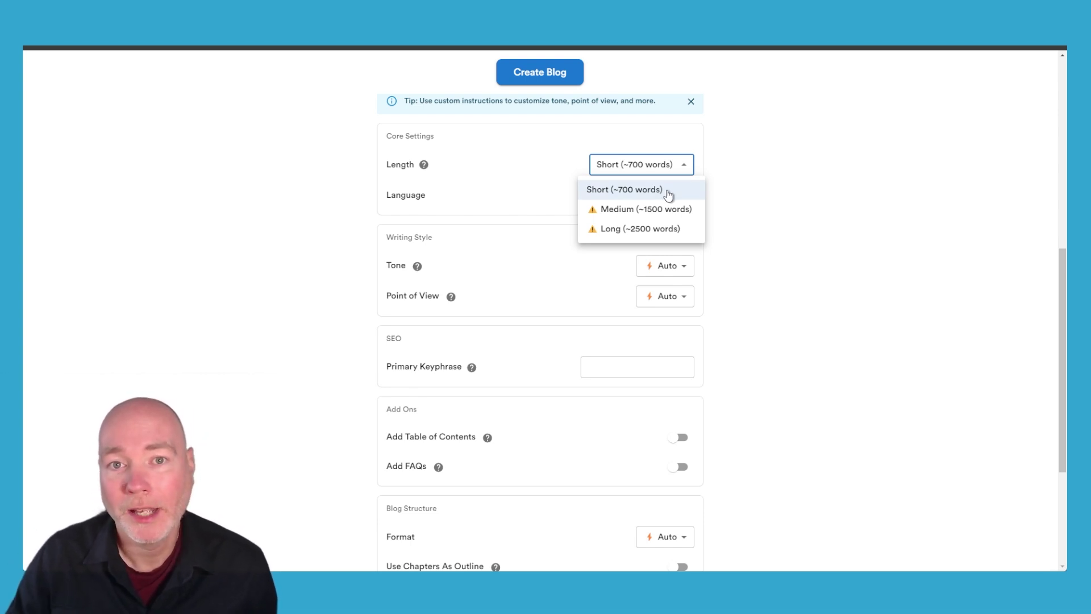
pyautogui.moveTo(615, 212)
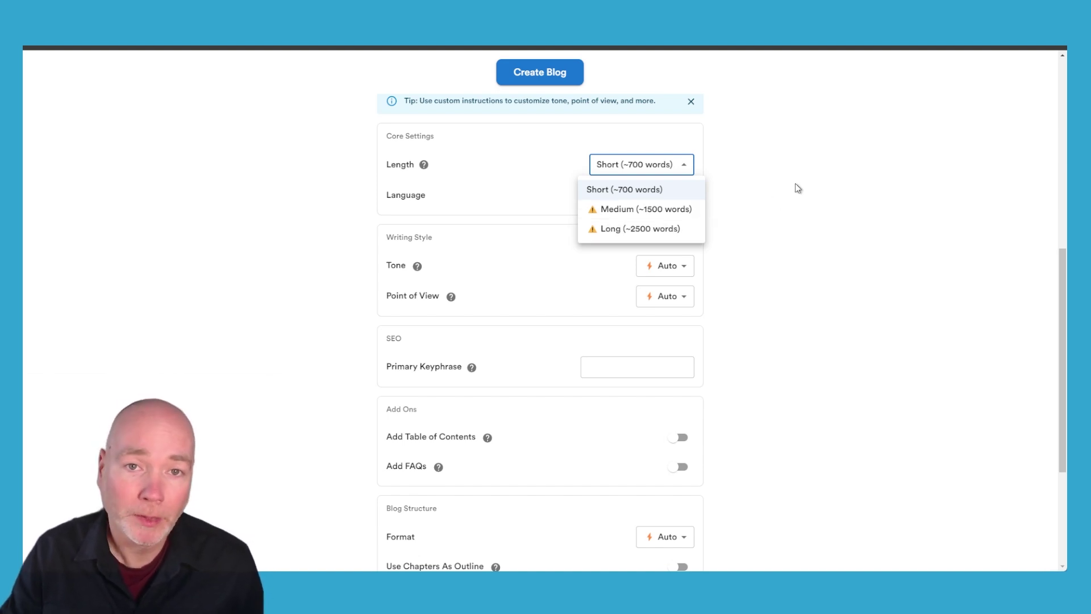
pyautogui.moveTo(638, 225)
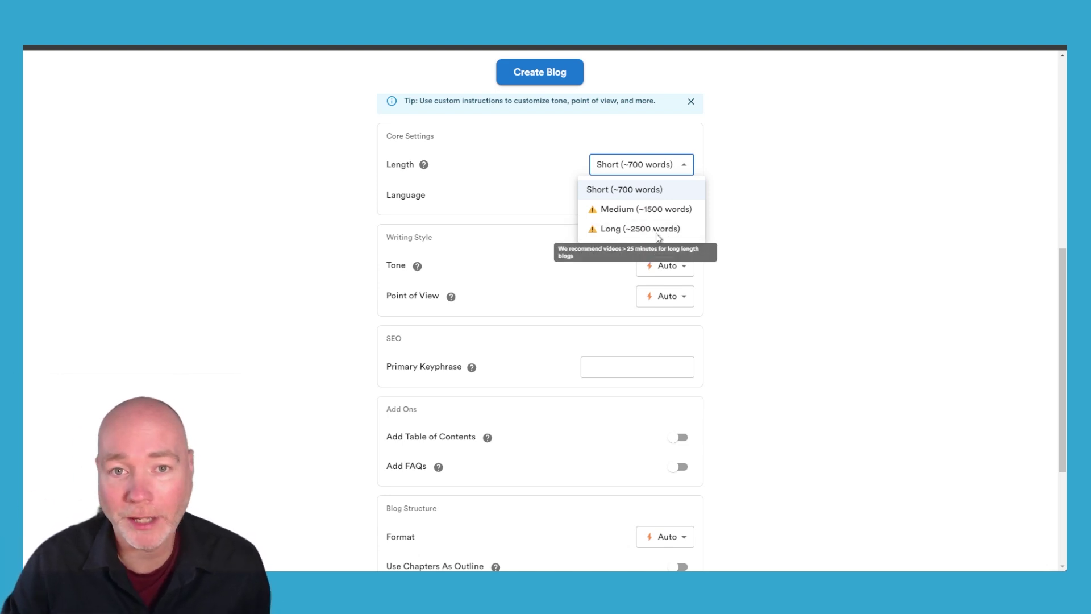
pyautogui.click(670, 265)
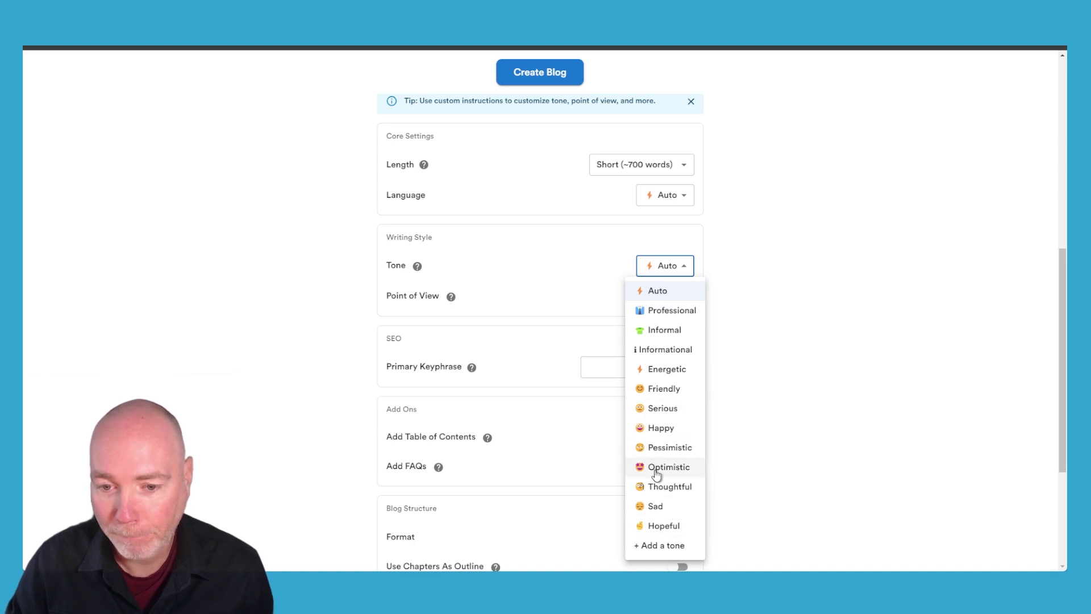
pyautogui.click(656, 428)
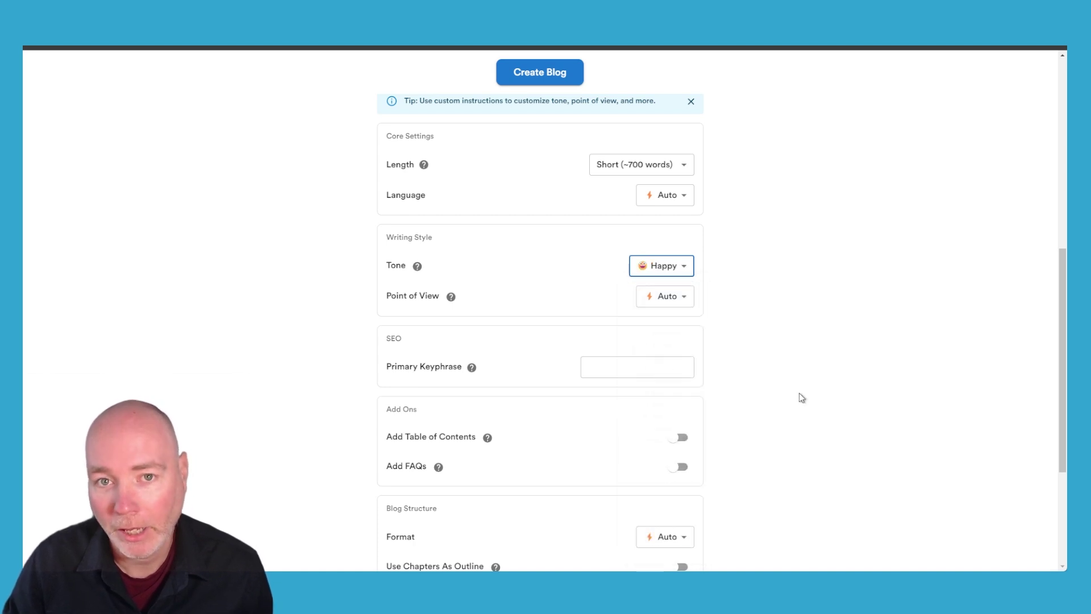
# - Write in first person singular, add FAQs, and use the Product Review format
pyautogui.click(656, 302)
pyautogui.click(635, 342)
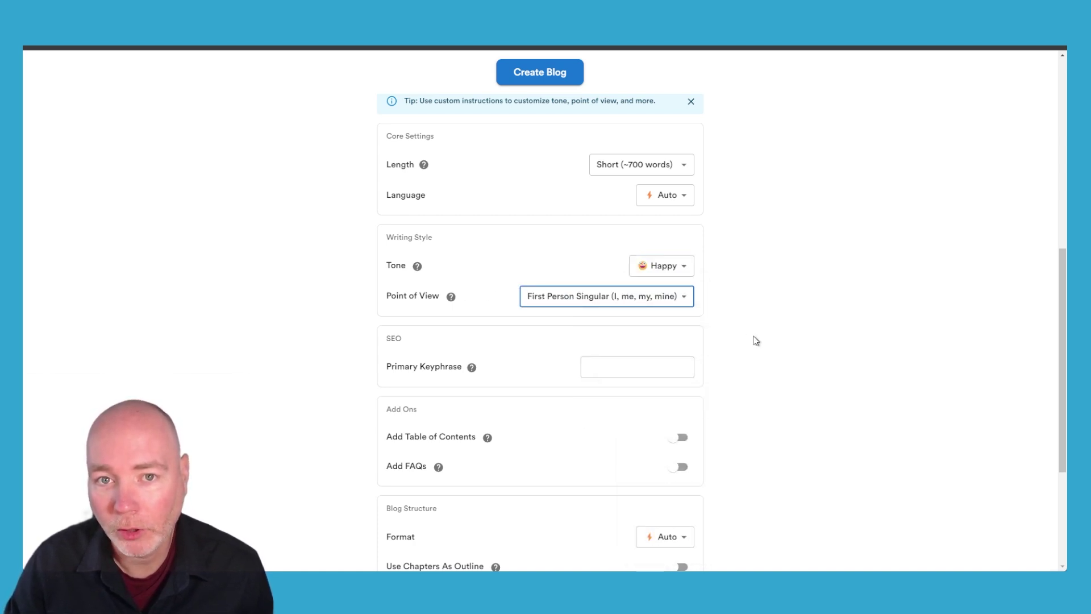
pyautogui.scroll(-4, 429, 364)
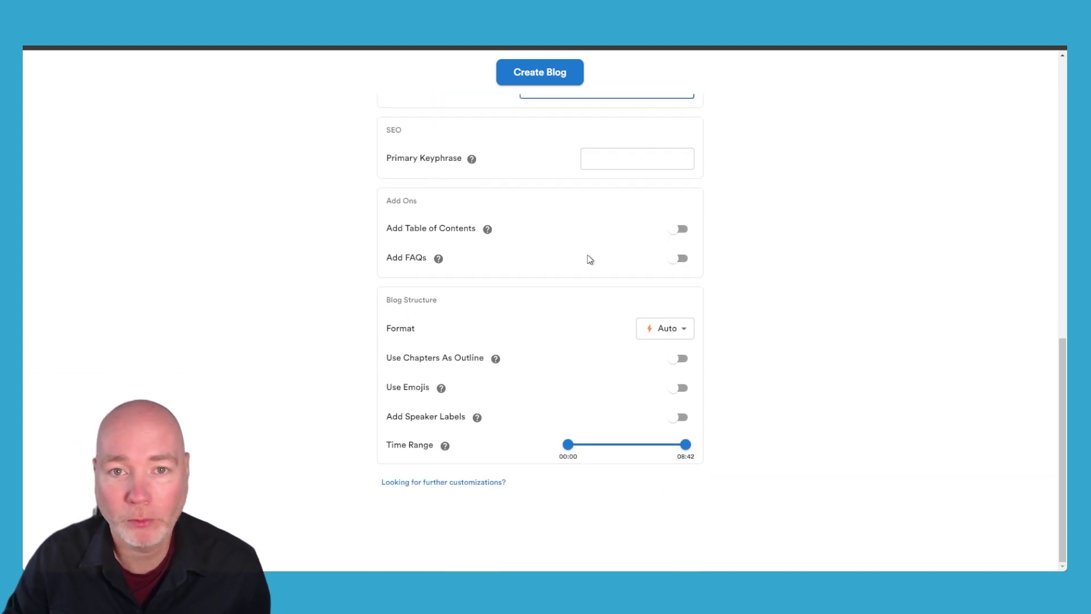
pyautogui.click(679, 259)
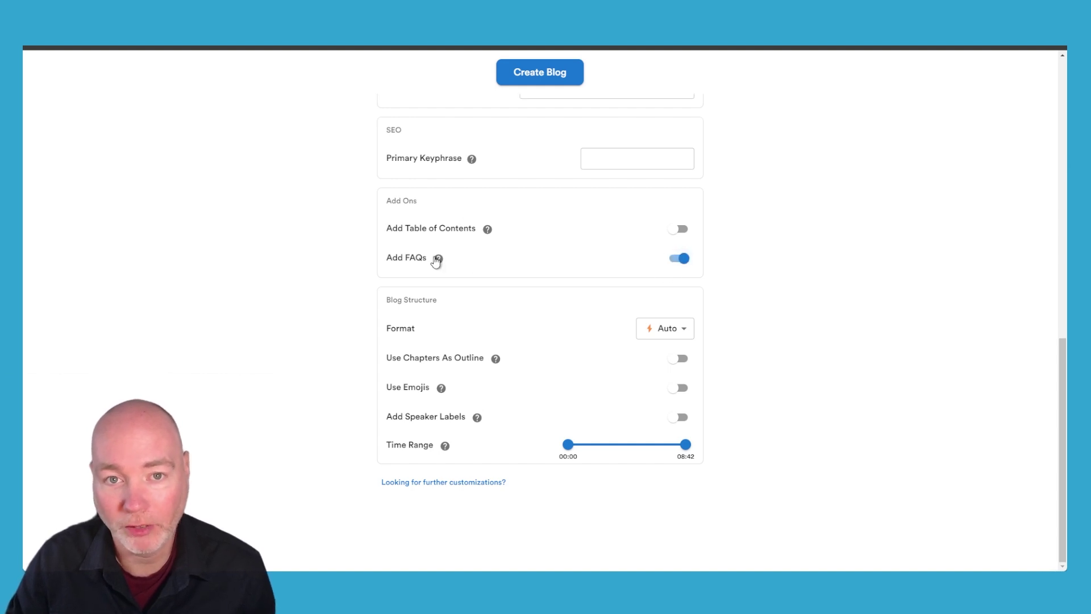
pyautogui.click(676, 336)
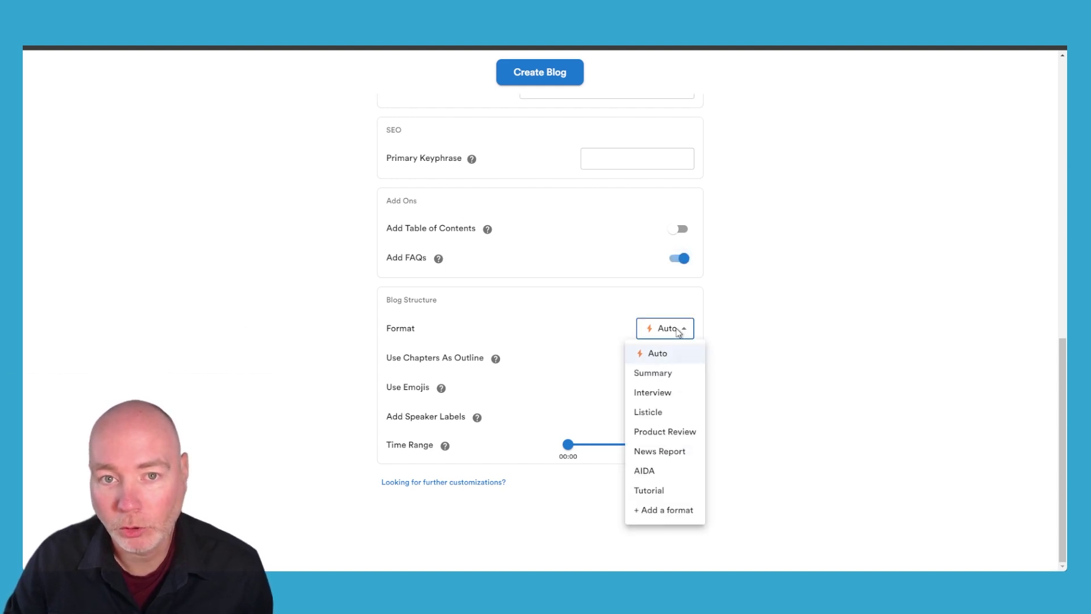
pyautogui.click(677, 433)
pyautogui.click(681, 329)
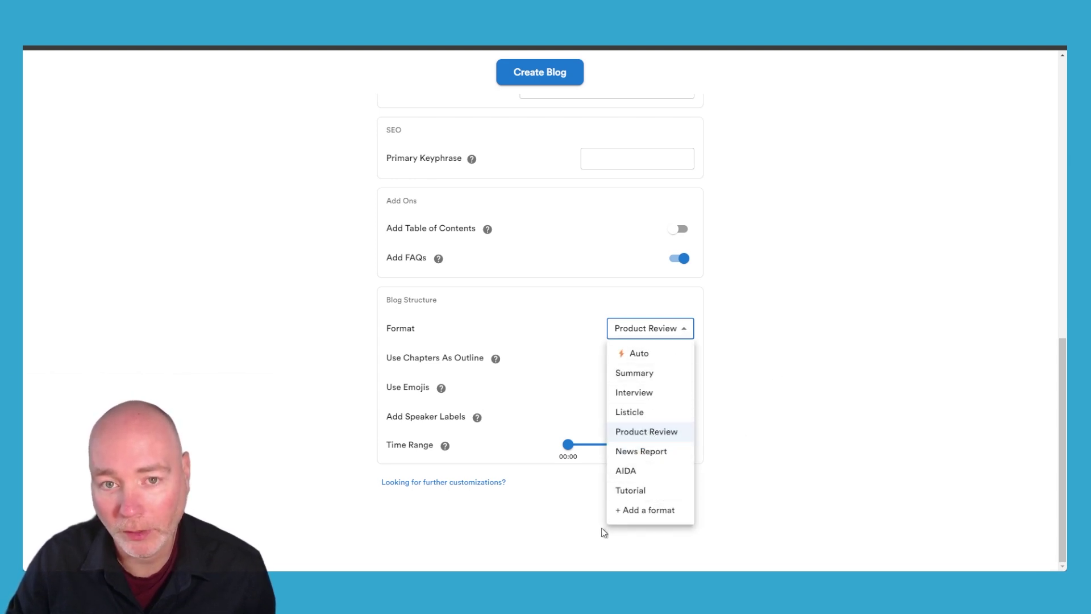
pyautogui.click(730, 324)
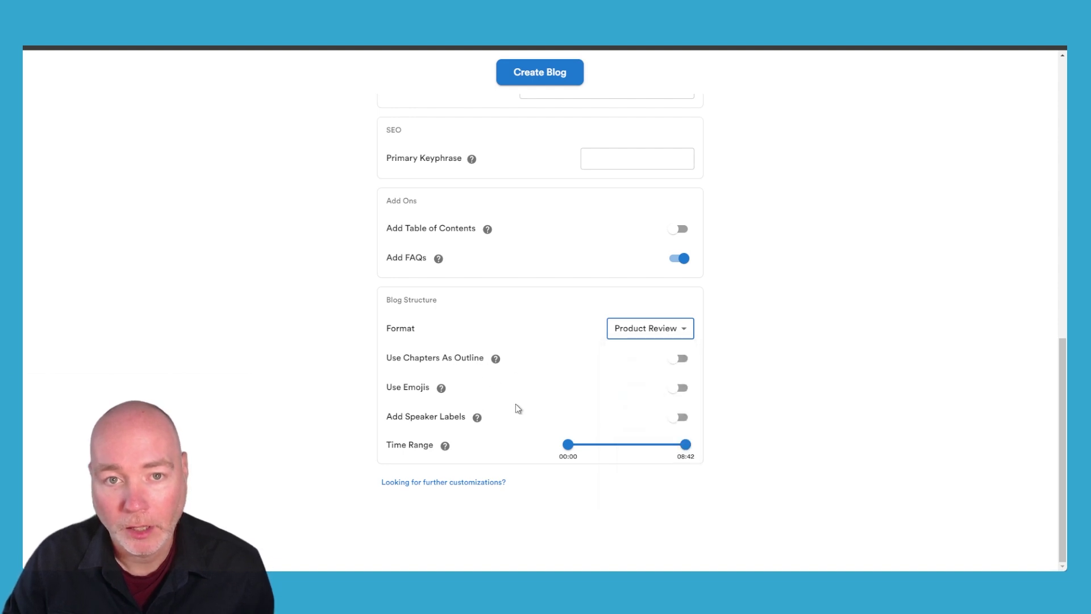
pyautogui.scroll(10, 582, 385)
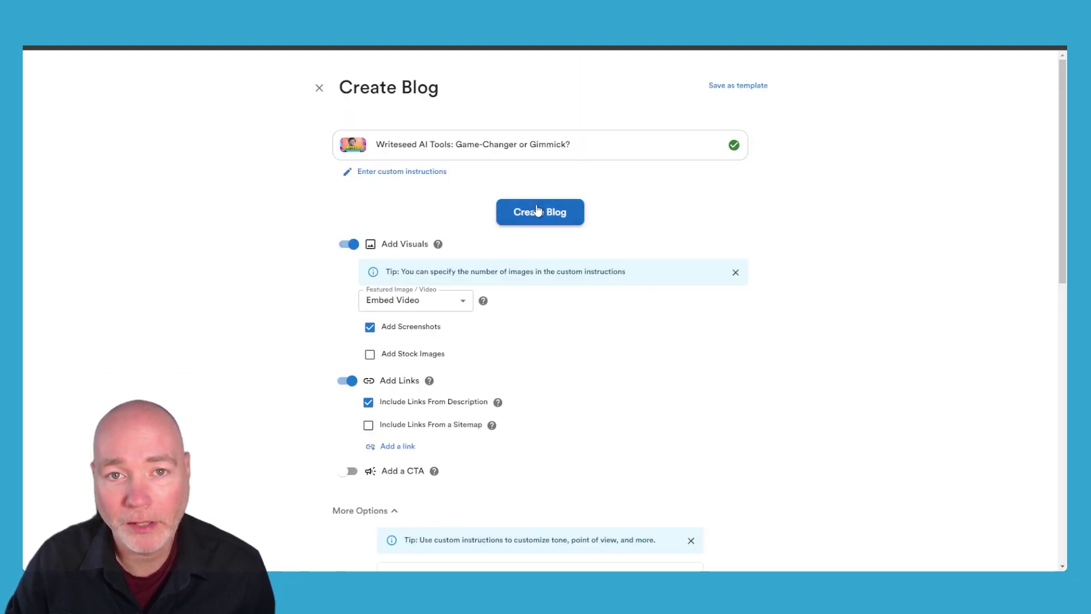
# - Generate the Writeseed AI Tools blog from the configured settings and wait while it loads
pyautogui.click(573, 213)
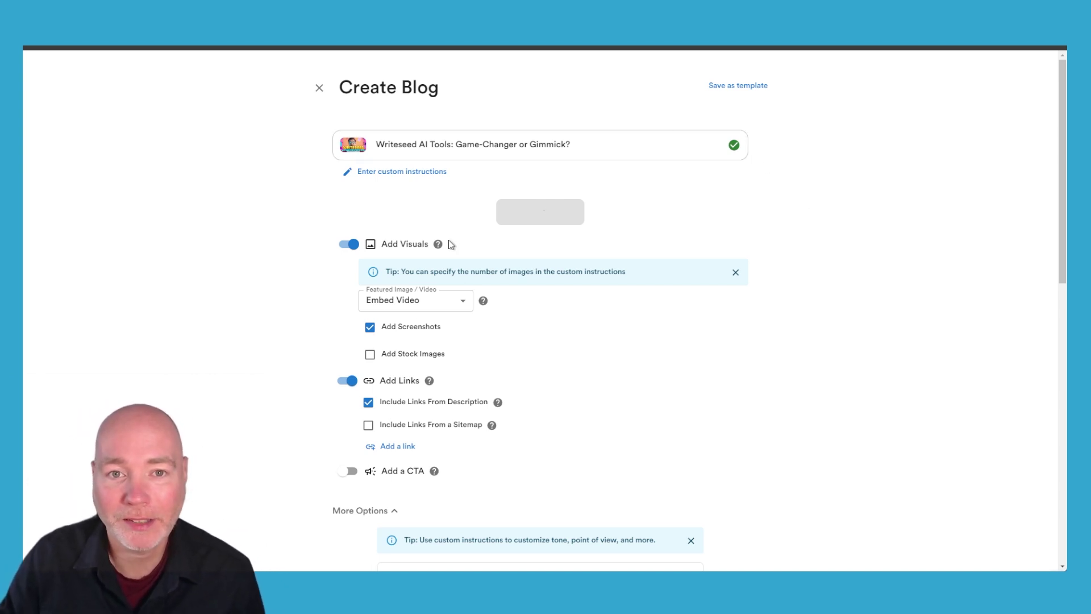
pyautogui.scroll(-5, 605, 310)
pyautogui.scroll(5, 635, 300)
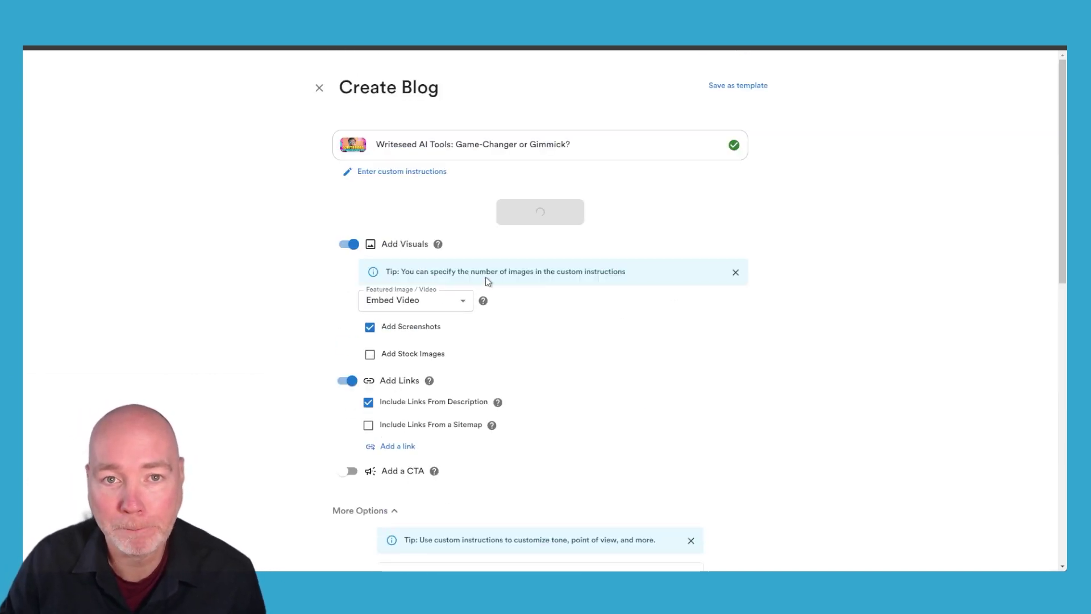
pyautogui.scroll(-5, 663, 256)
pyautogui.scroll(5, 586, 245)
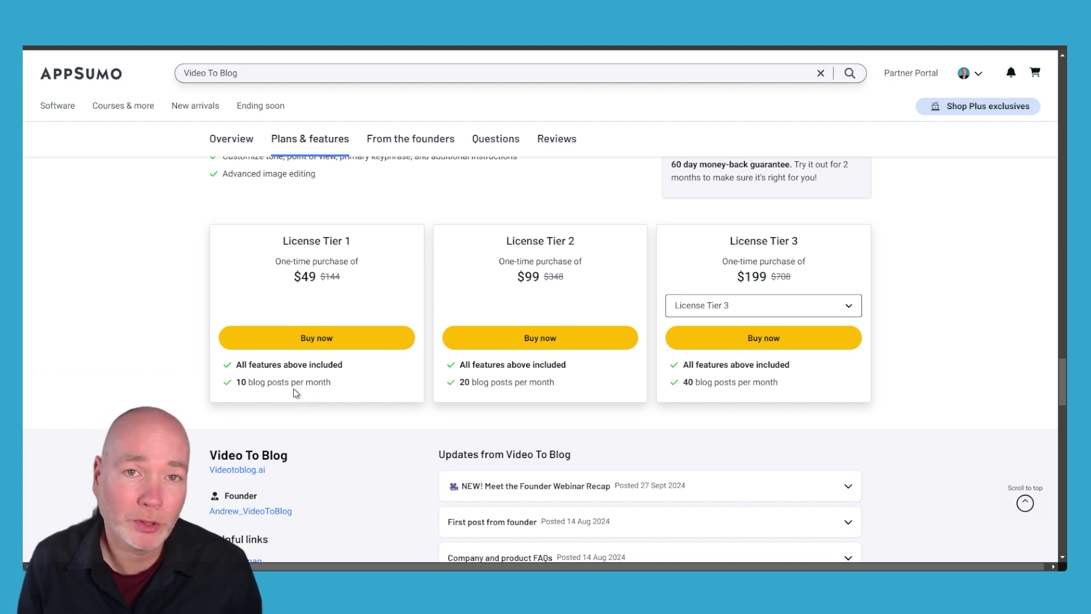
# - Switch the third pricing card to License Tier 4, then License Tier 5 ($999, 200 posts/month)
pyautogui.click(711, 310)
pyautogui.click(719, 356)
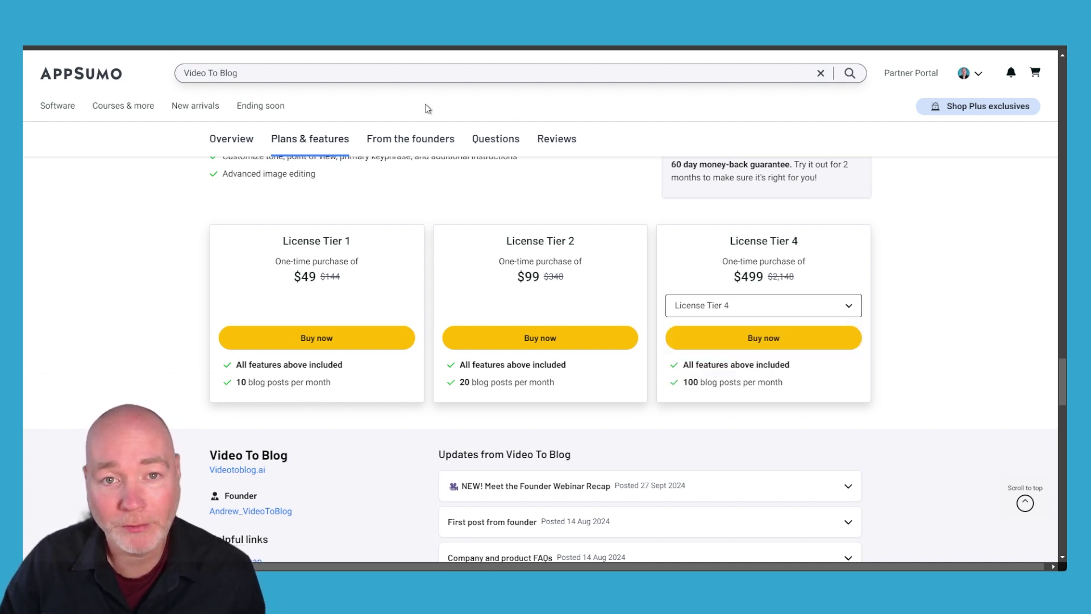
pyautogui.click(736, 307)
pyautogui.click(761, 375)
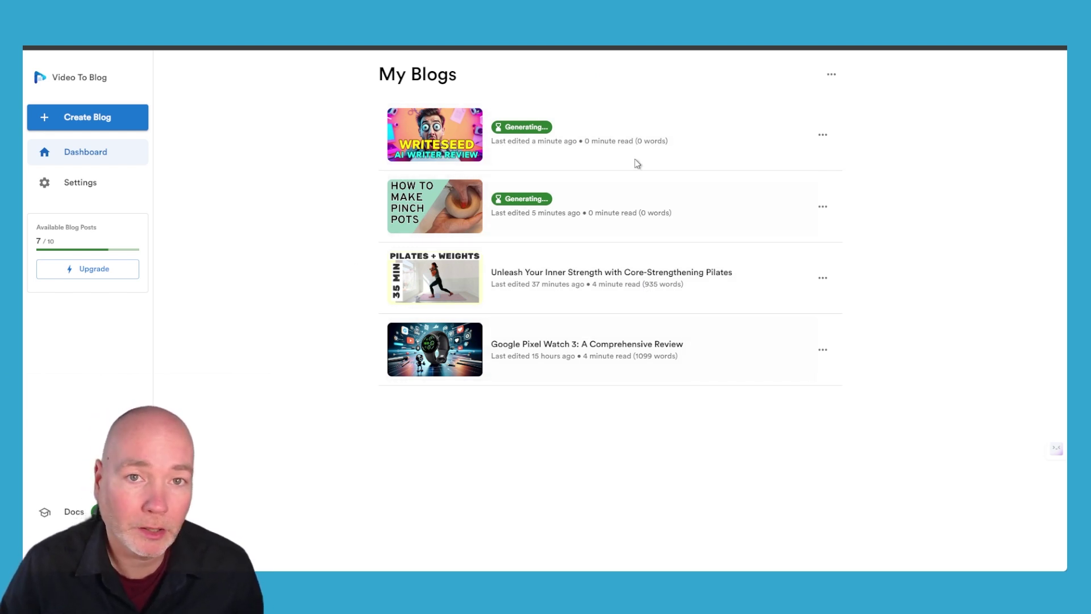
# - Open the Google Pixel Watch 3 blog and read down to its Apps and Connectivity section
pyautogui.click(553, 362)
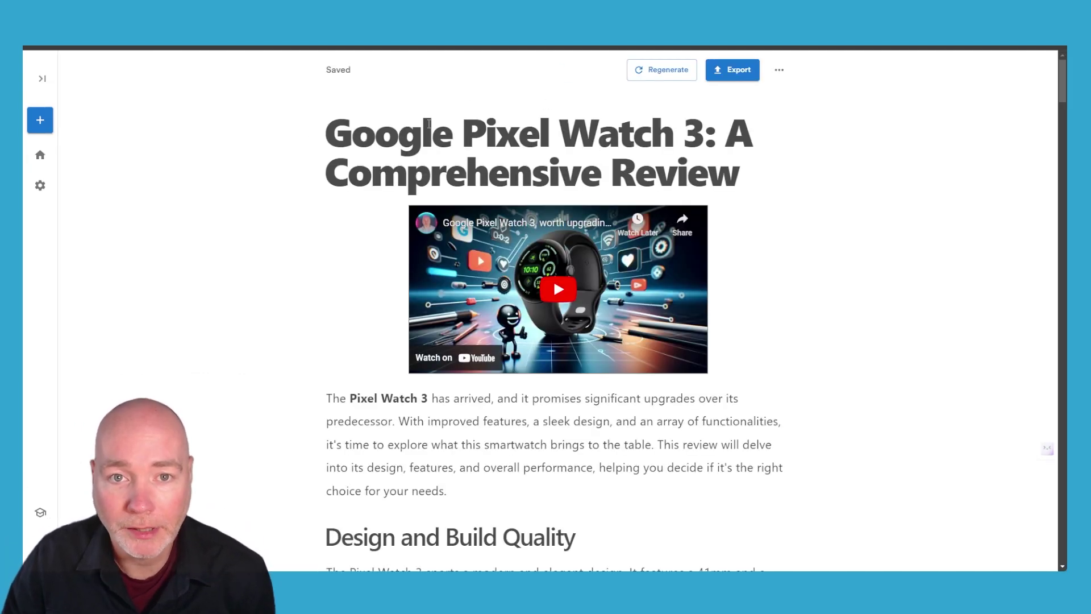
pyautogui.scroll(-2, 386, 119)
pyautogui.scroll(1, 563, 158)
pyautogui.scroll(-1, 497, 184)
pyautogui.scroll(-3, 496, 184)
pyautogui.scroll(-4, 387, 144)
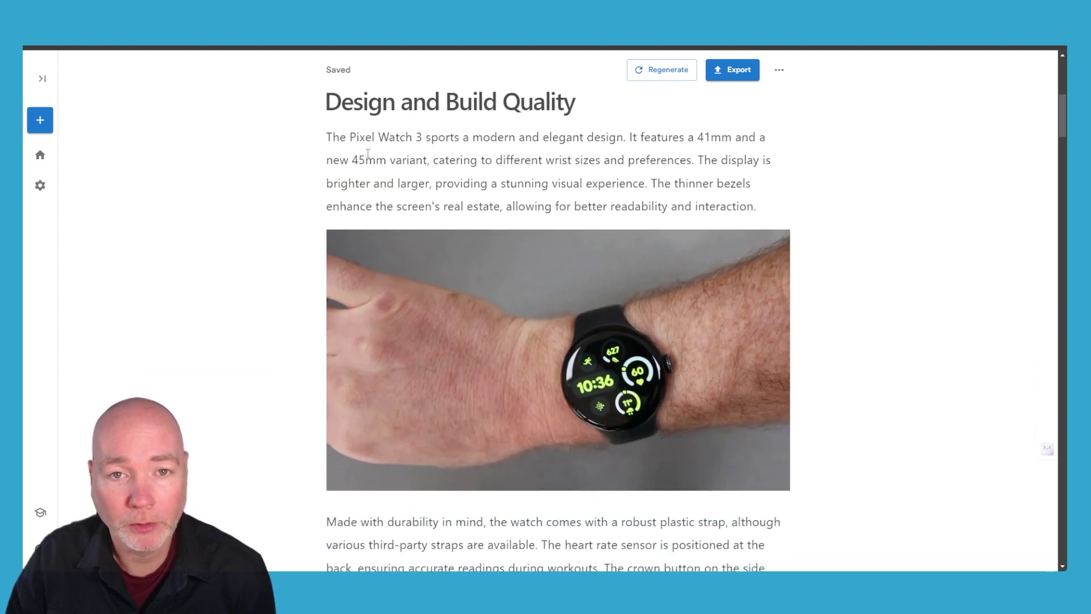
pyautogui.scroll(1, 412, 145)
pyautogui.scroll(2, 412, 145)
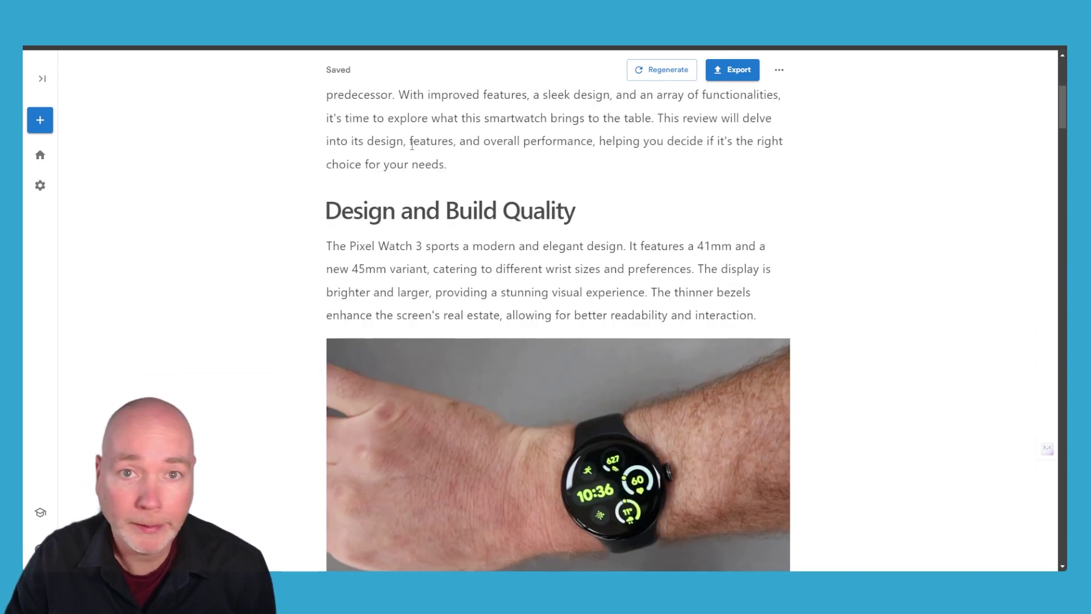
pyautogui.scroll(-5, 412, 145)
pyautogui.scroll(-10, 510, 216)
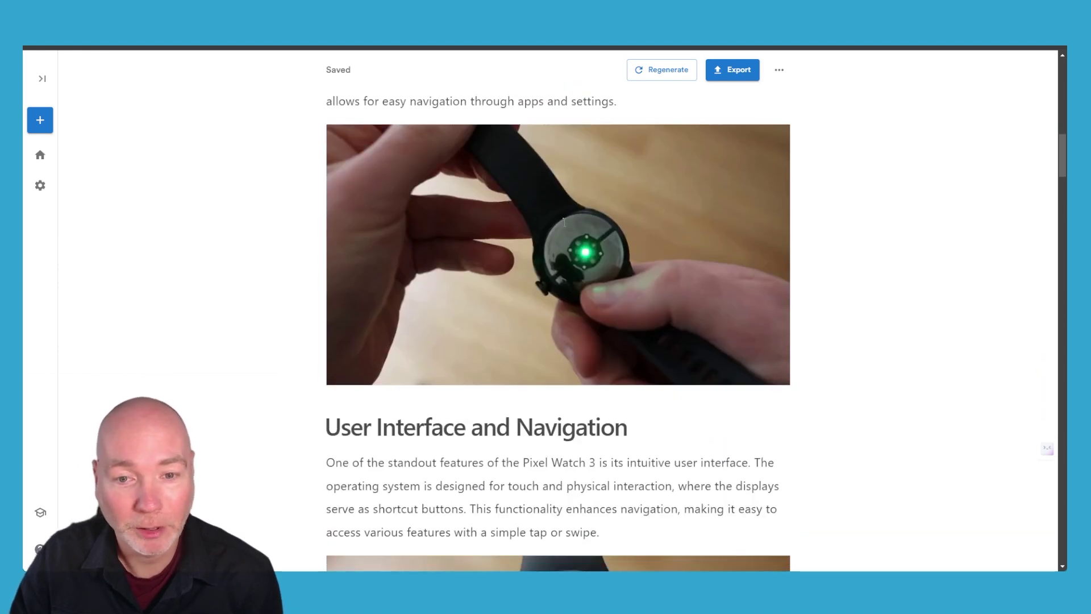
pyautogui.scroll(-10, 510, 216)
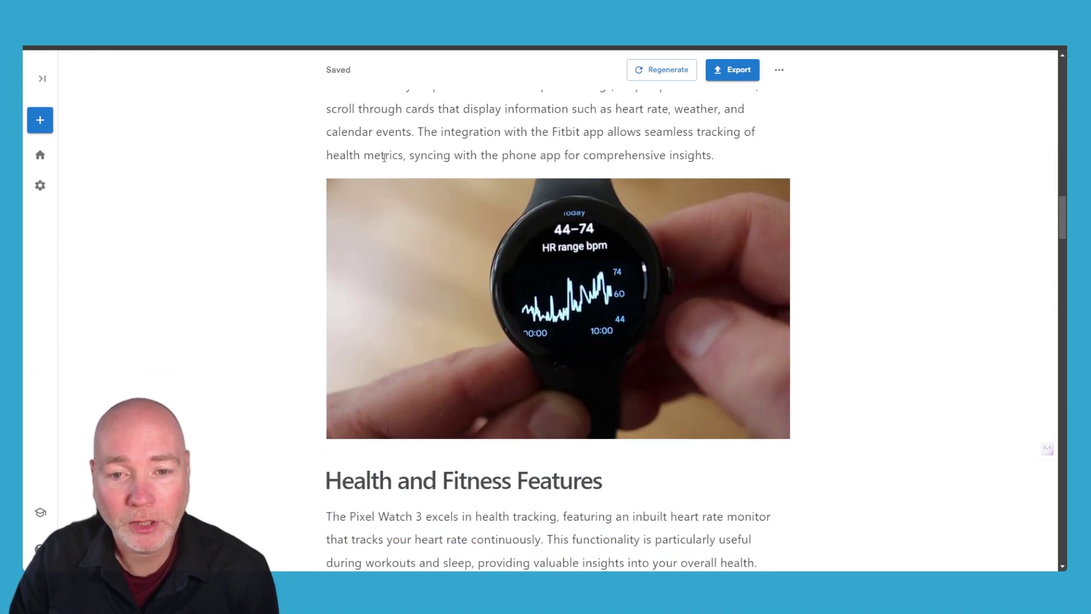
pyautogui.scroll(-7, 397, 165)
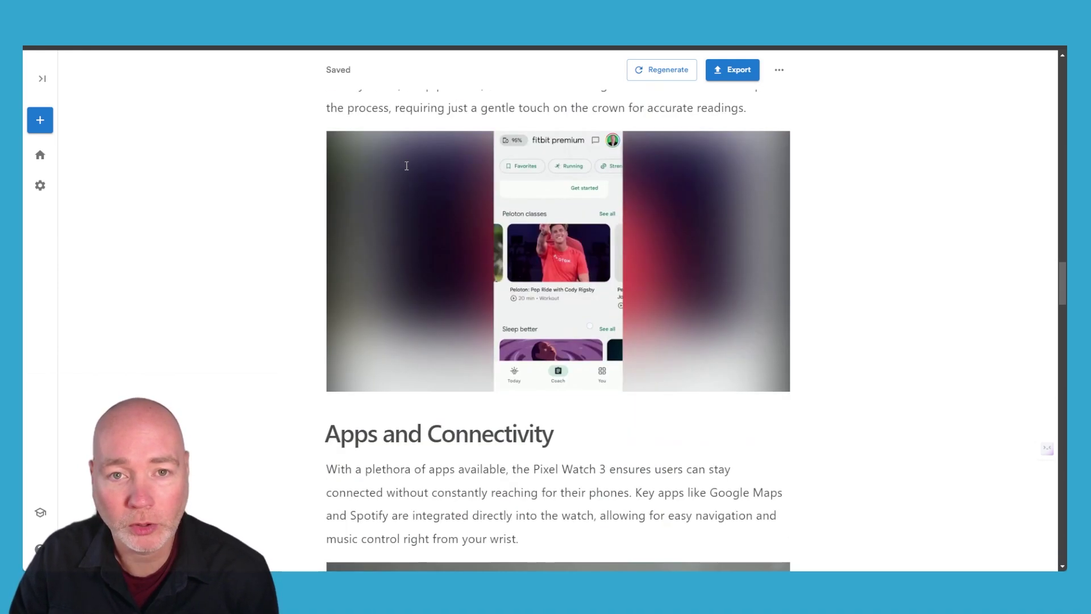
pyautogui.scroll(2, 413, 166)
pyautogui.scroll(-1, 503, 237)
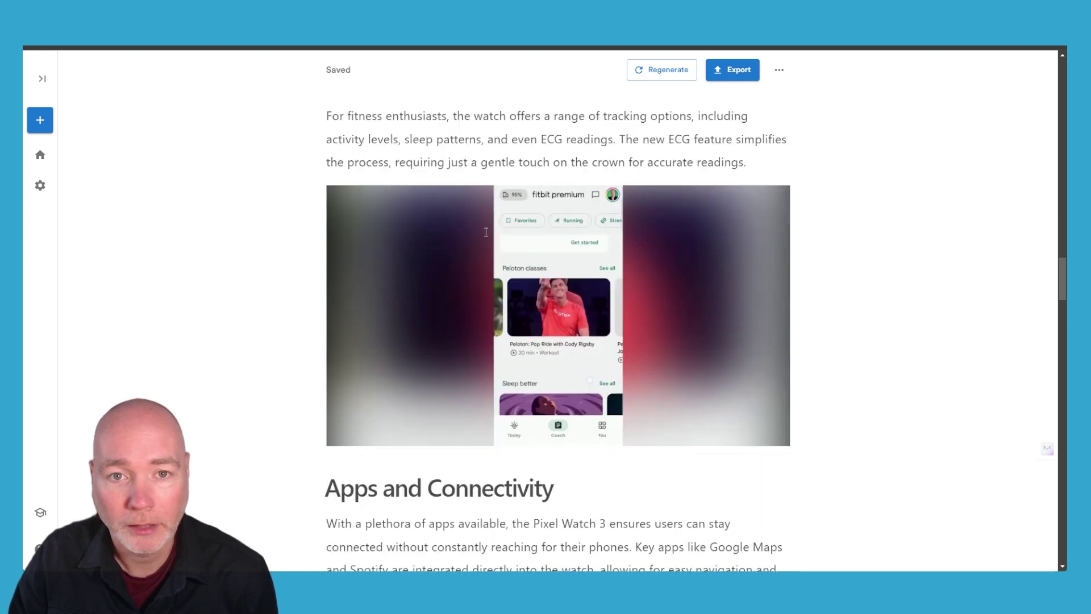
# - Replace the Fitbit app image with the 'Keep both arms still' wrist video frame
pyautogui.click(543, 248)
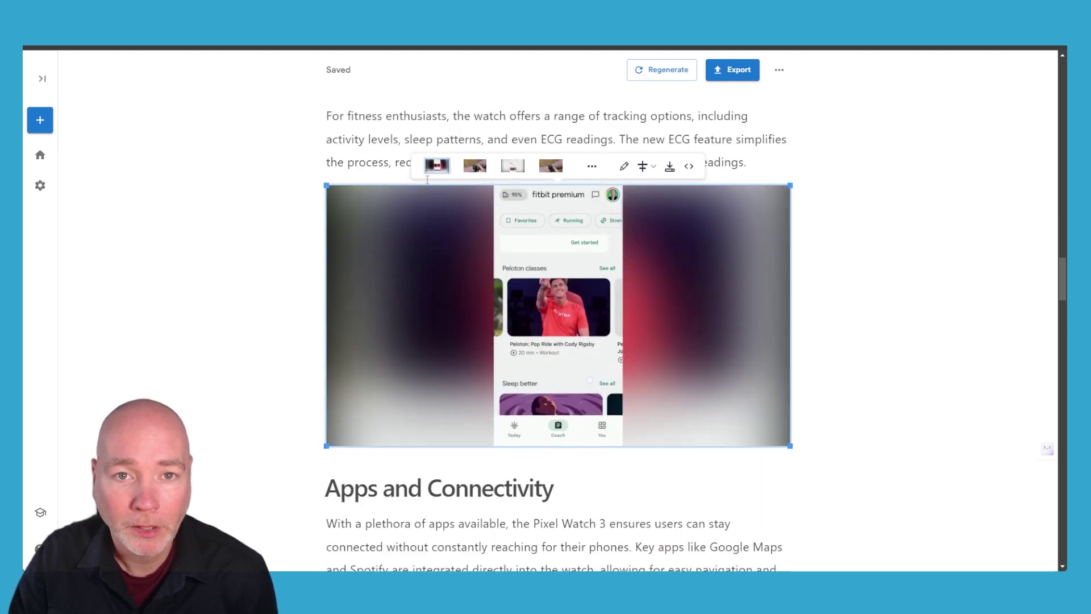
pyautogui.click(475, 166)
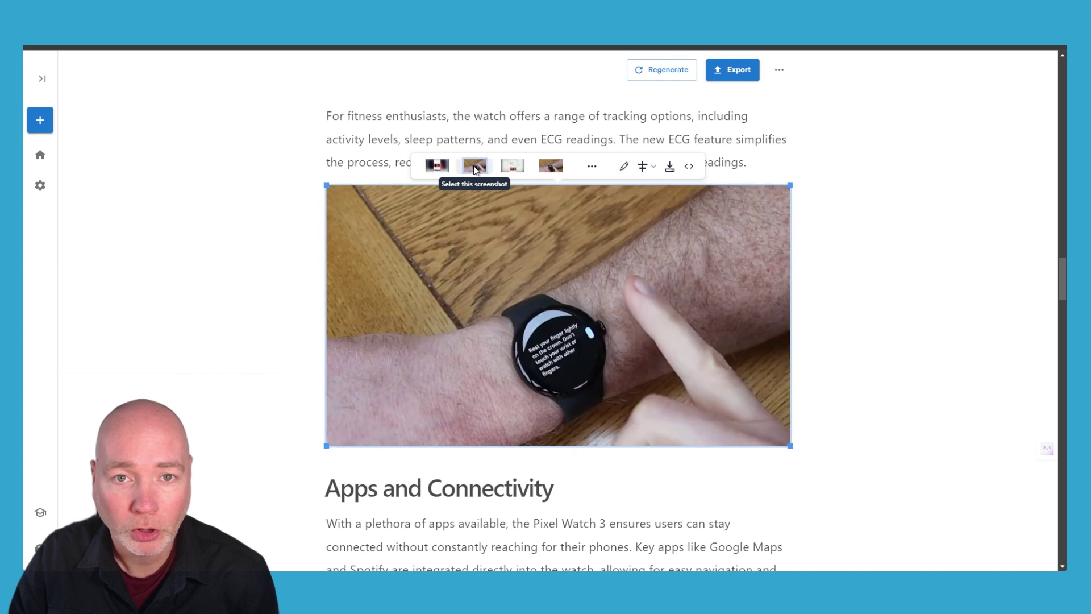
pyautogui.click(518, 171)
pyautogui.click(552, 166)
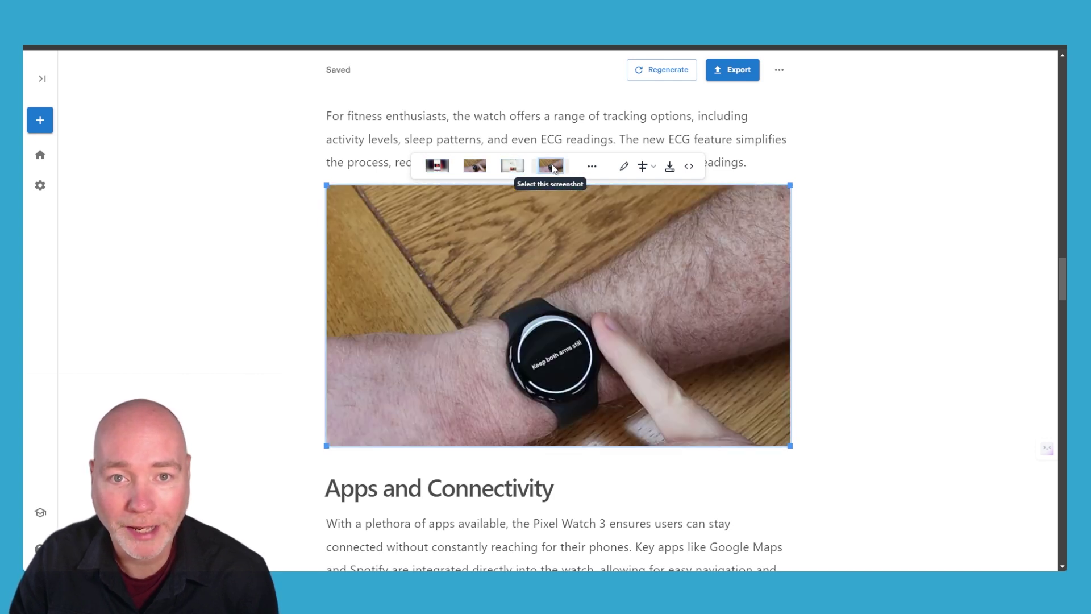
# - Replace the battery section image with a phone-charging screenshot taken at 05:18
pyautogui.scroll(-10, 285, 276)
pyautogui.click(558, 363)
pyautogui.click(511, 301)
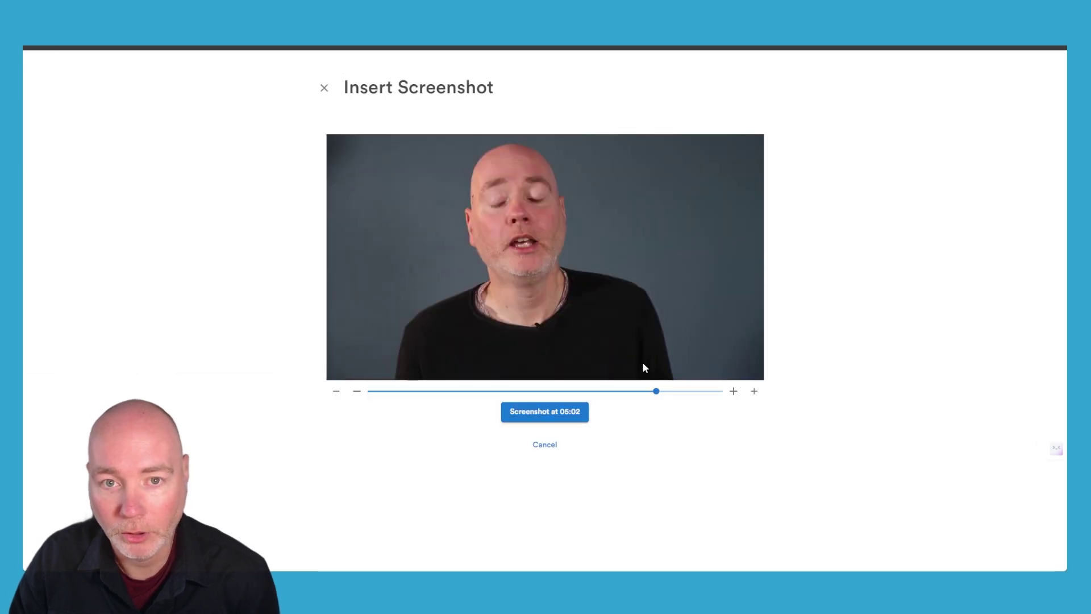
pyautogui.click(667, 392)
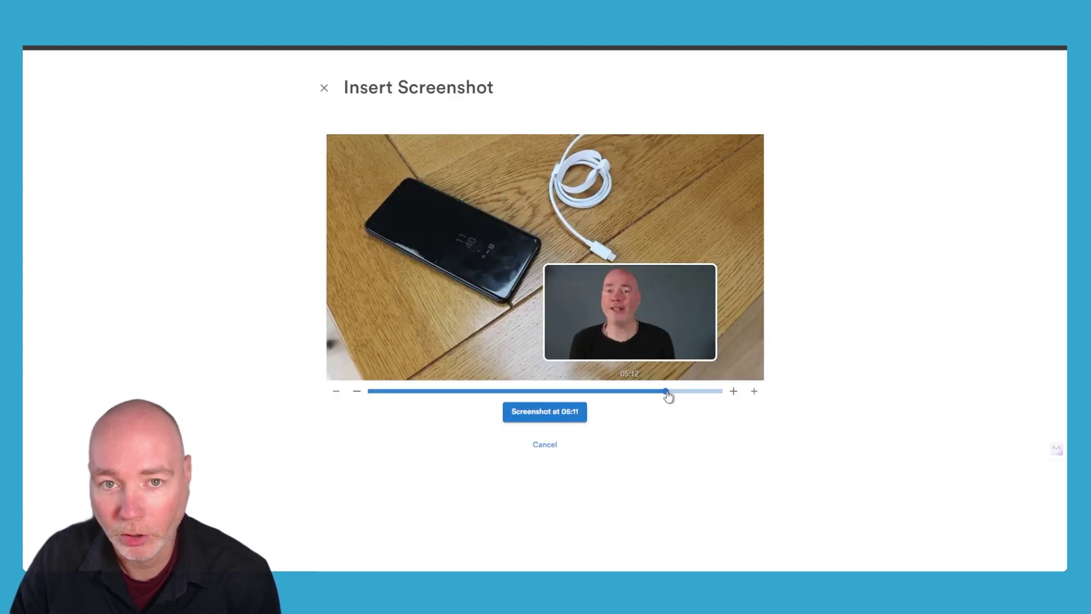
pyautogui.moveTo(669, 396); pyautogui.dragTo(674, 396)
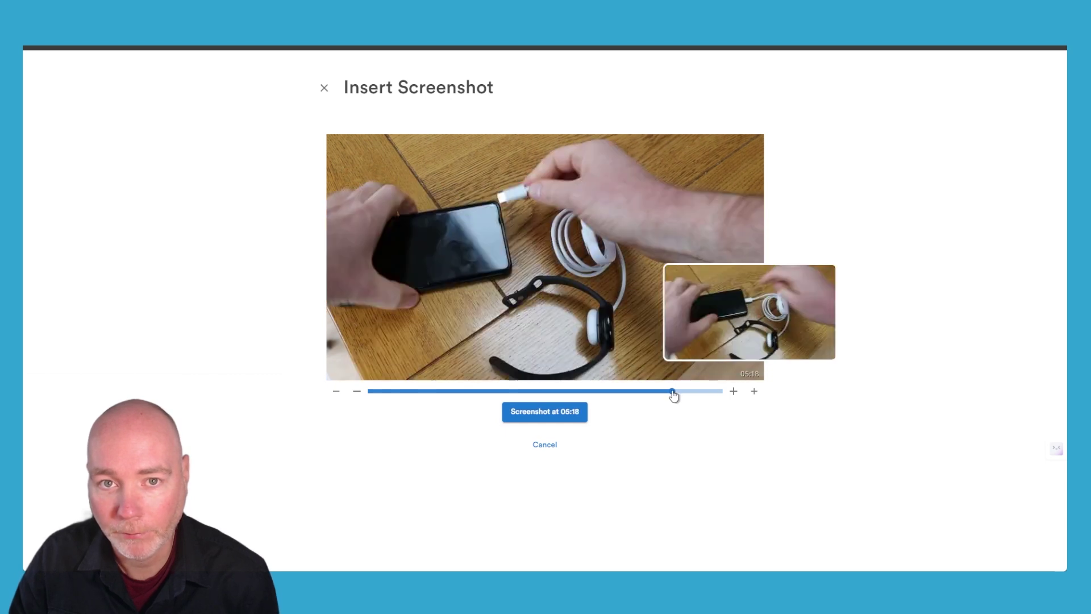
pyautogui.click(521, 414)
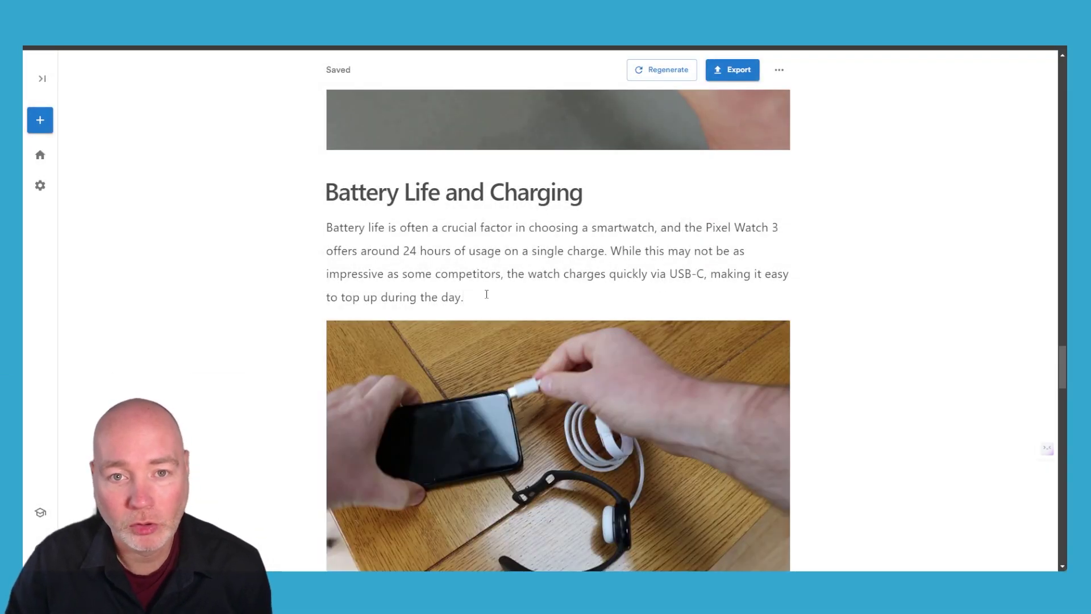
pyautogui.scroll(-4, 691, 303)
pyautogui.scroll(3, 695, 245)
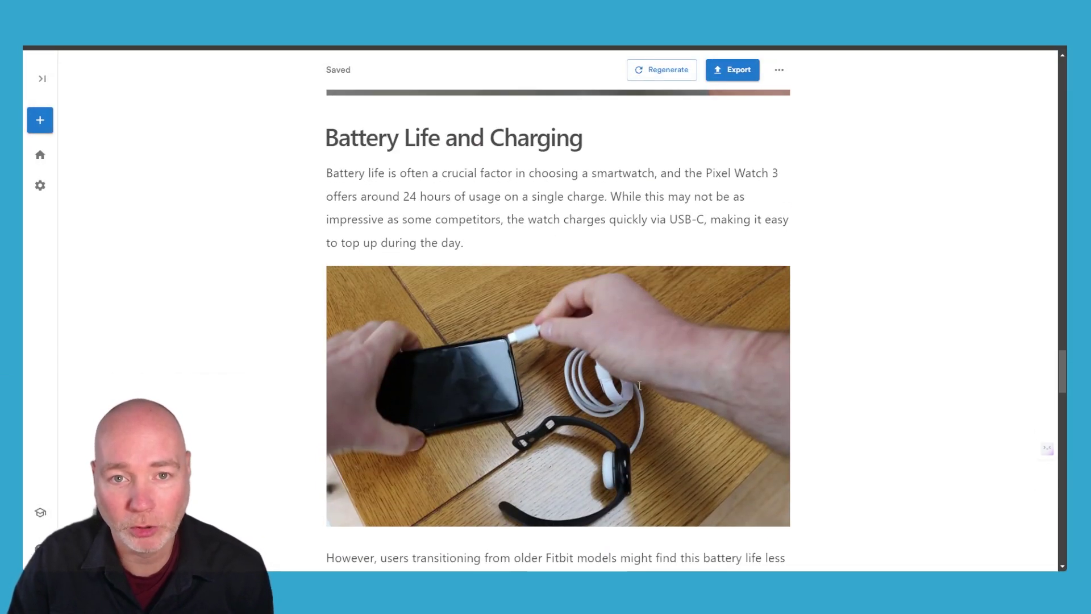
pyautogui.scroll(-15, 413, 149)
pyautogui.scroll(-10, 475, 211)
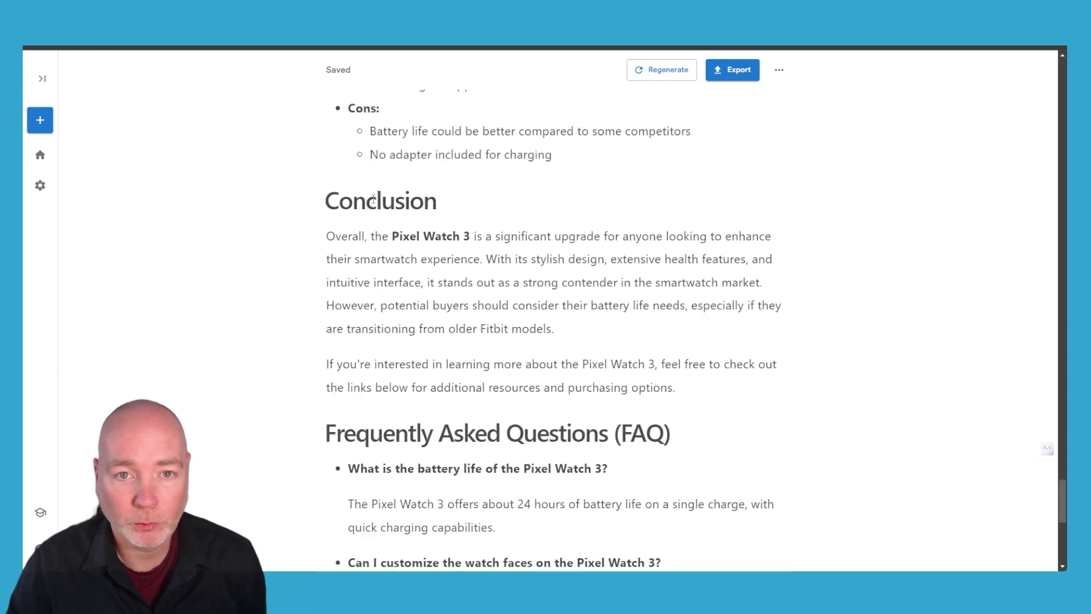
pyautogui.scroll(-2, 474, 212)
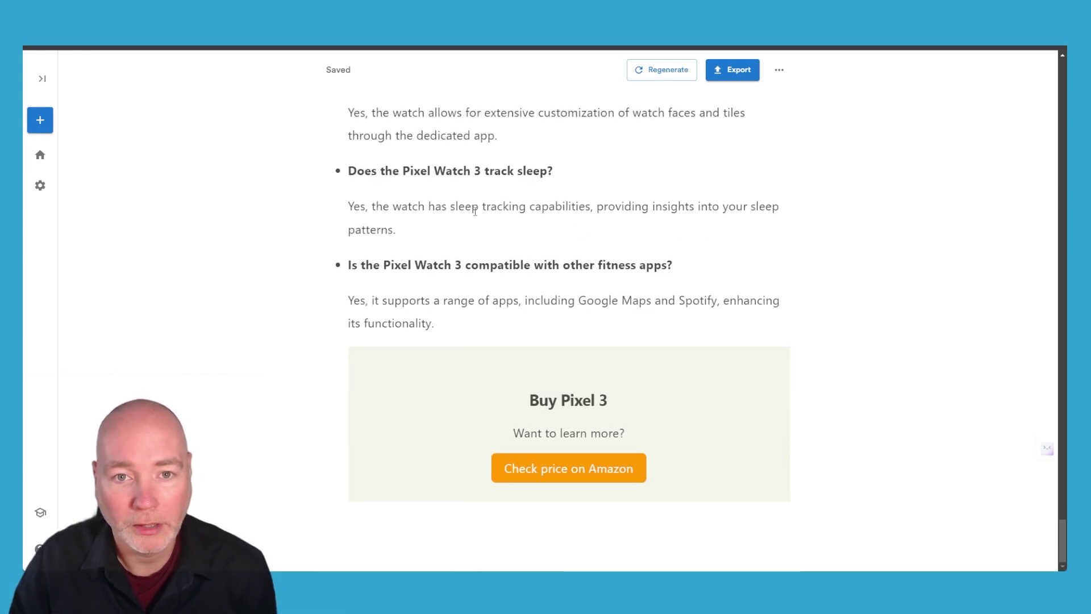
pyautogui.scroll(12, 641, 438)
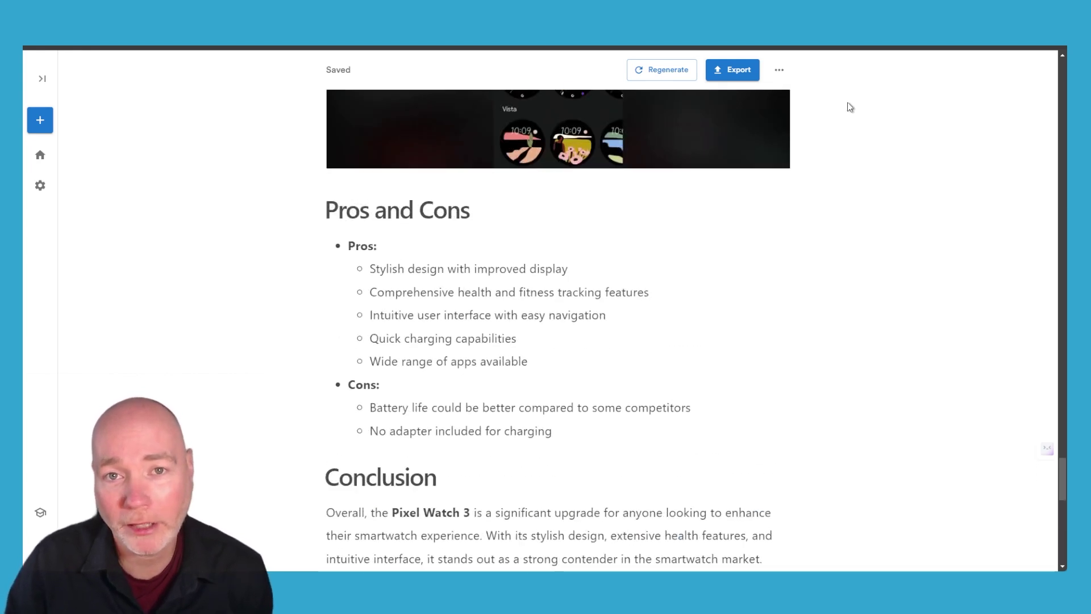
pyautogui.click(780, 74)
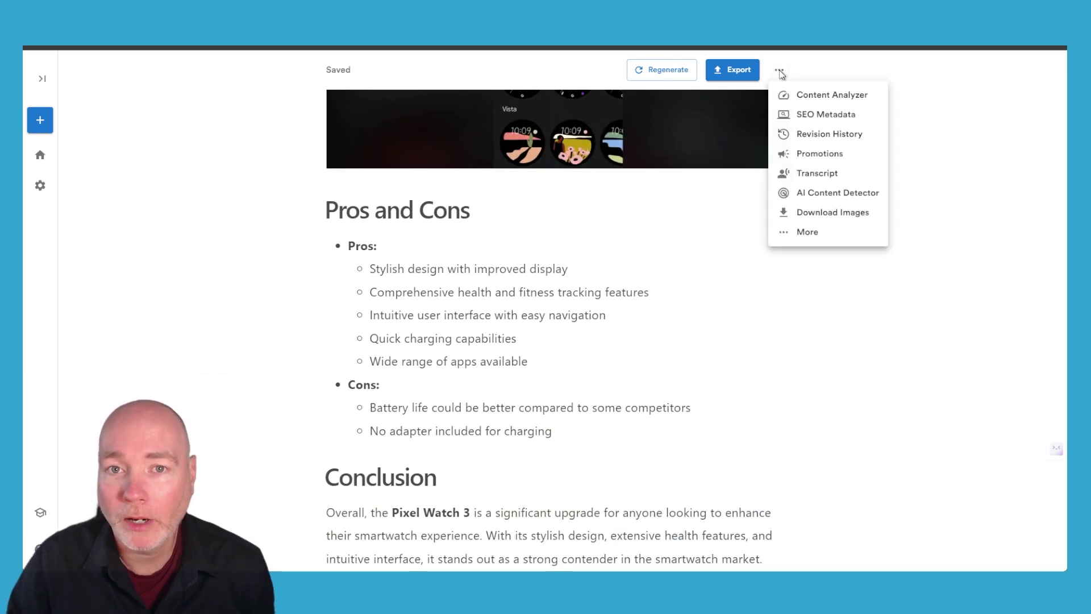
pyautogui.click(822, 97)
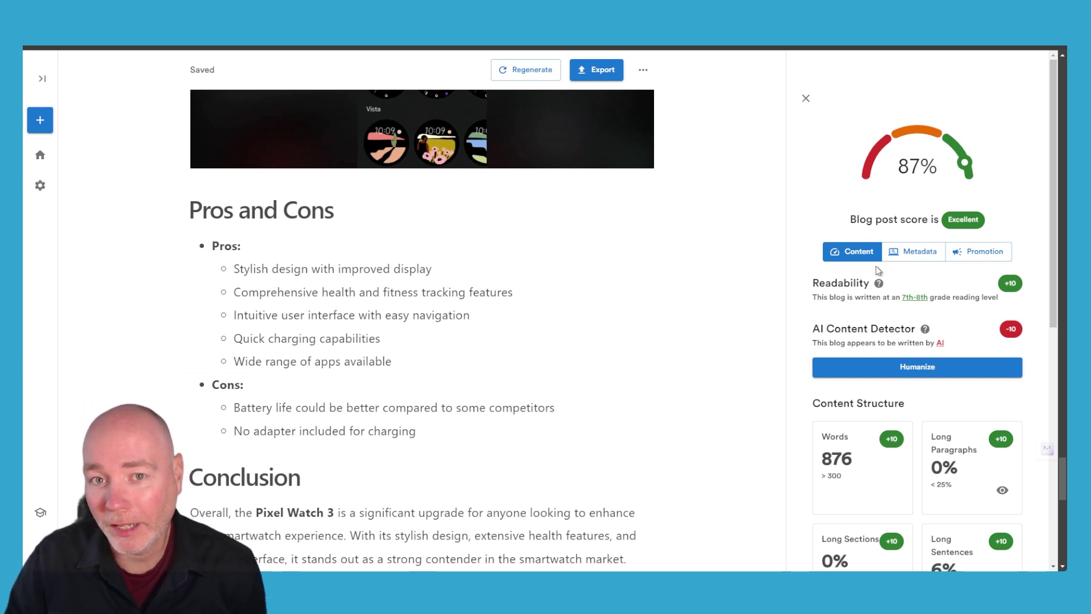
pyautogui.scroll(-2, 906, 369)
pyautogui.scroll(-3, 864, 274)
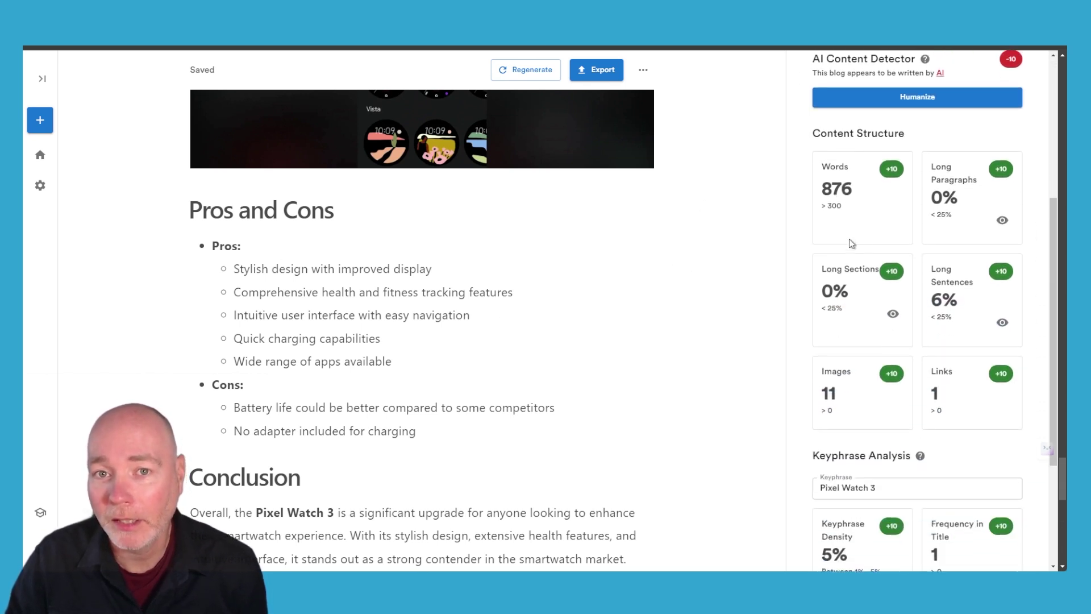
pyautogui.scroll(-2, 960, 198)
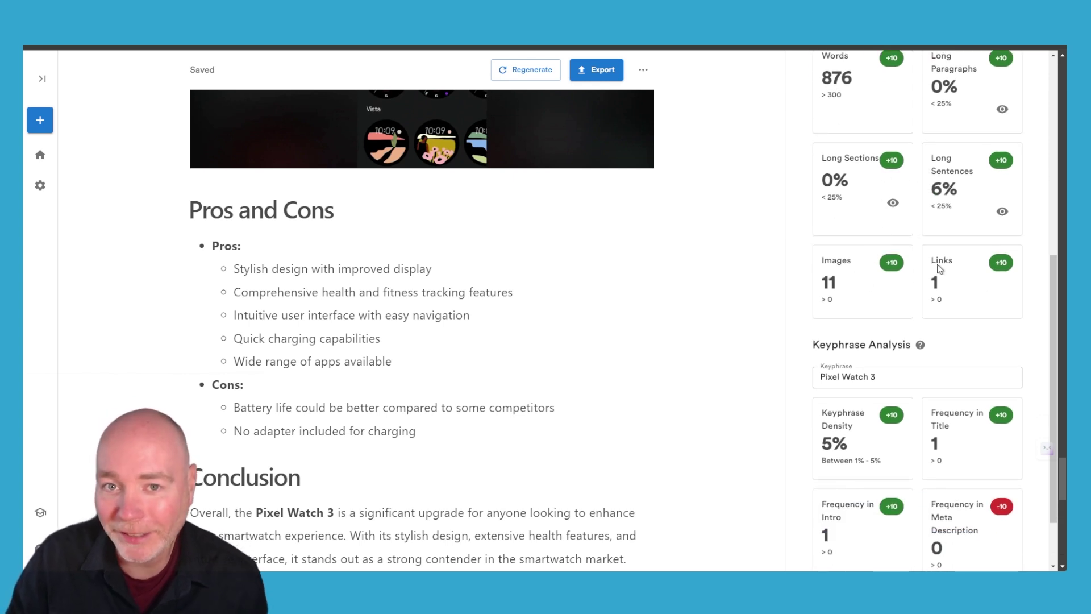
pyautogui.scroll(-5, 937, 263)
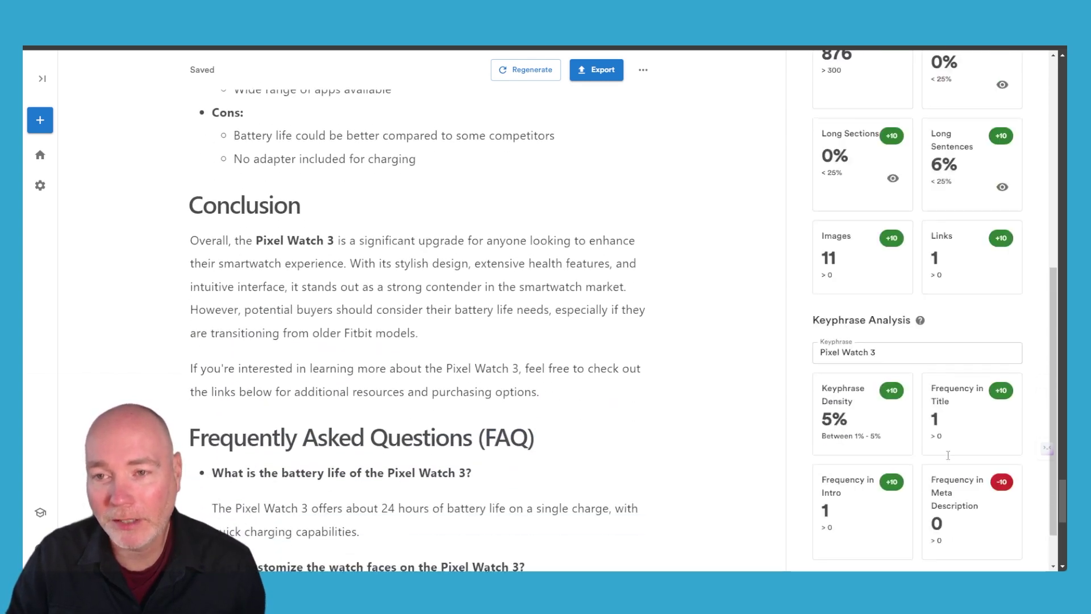
pyautogui.scroll(8, 948, 459)
# - Review the SEO metadata: meta title, description, slug google_pixel_watch_3_review and tags
pyautogui.click(804, 98)
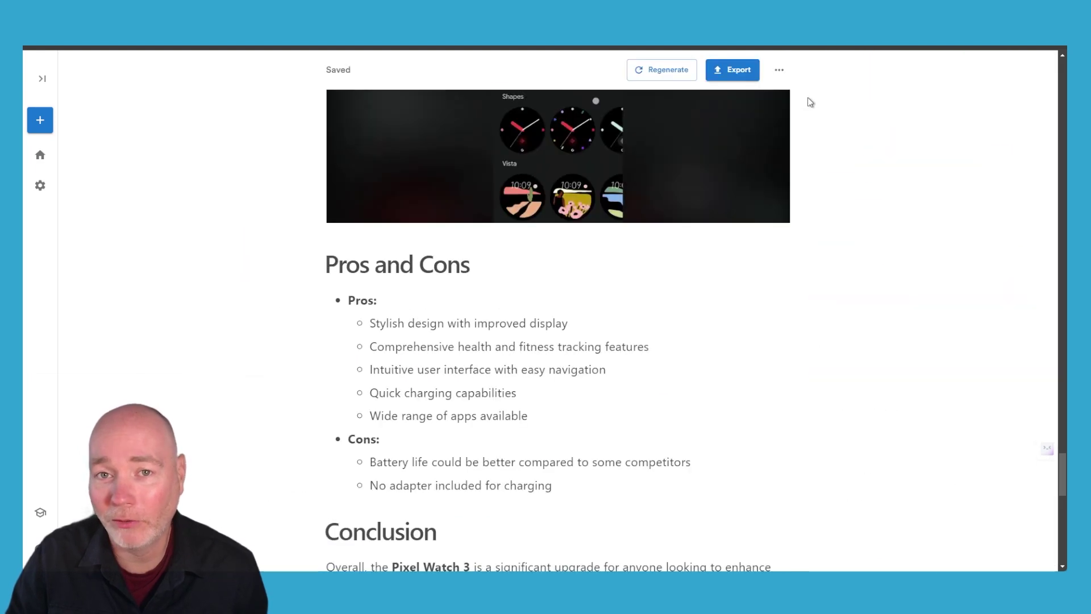
pyautogui.click(779, 70)
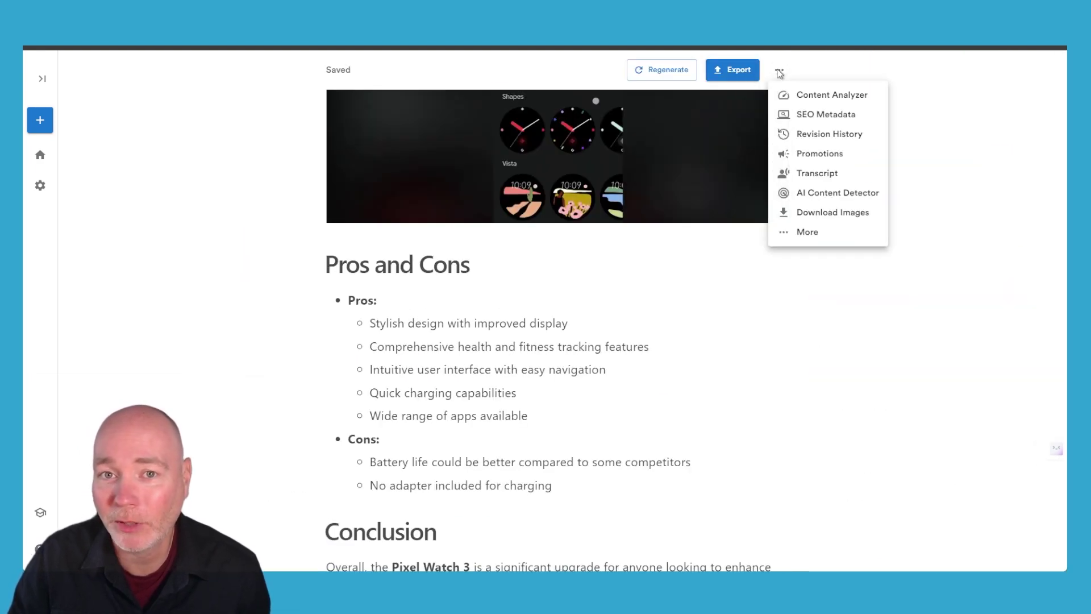
pyautogui.click(816, 116)
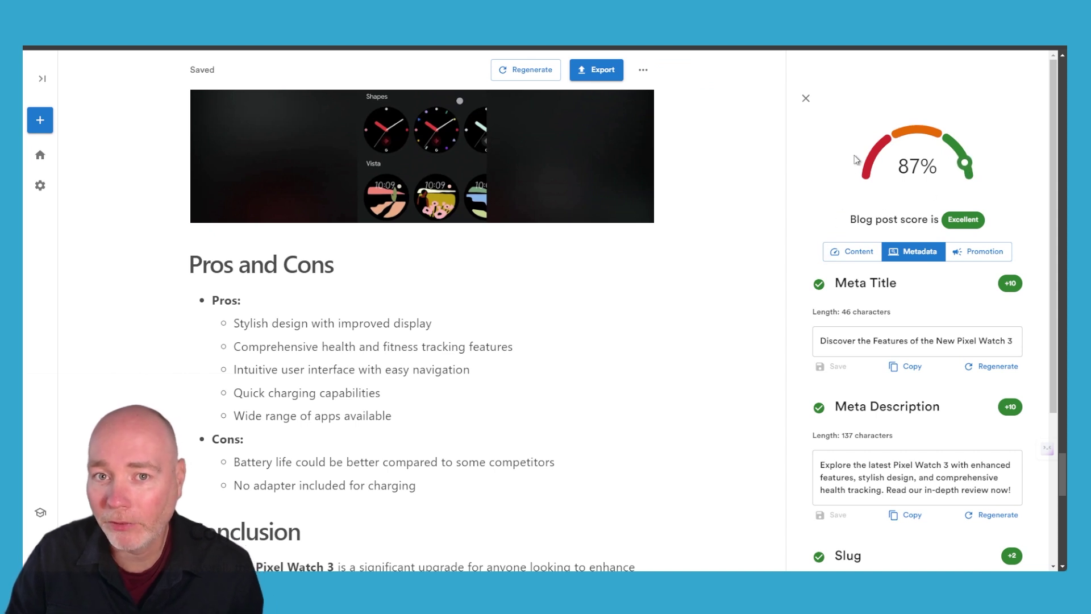
pyautogui.scroll(-3, 866, 318)
pyautogui.scroll(-1, 847, 438)
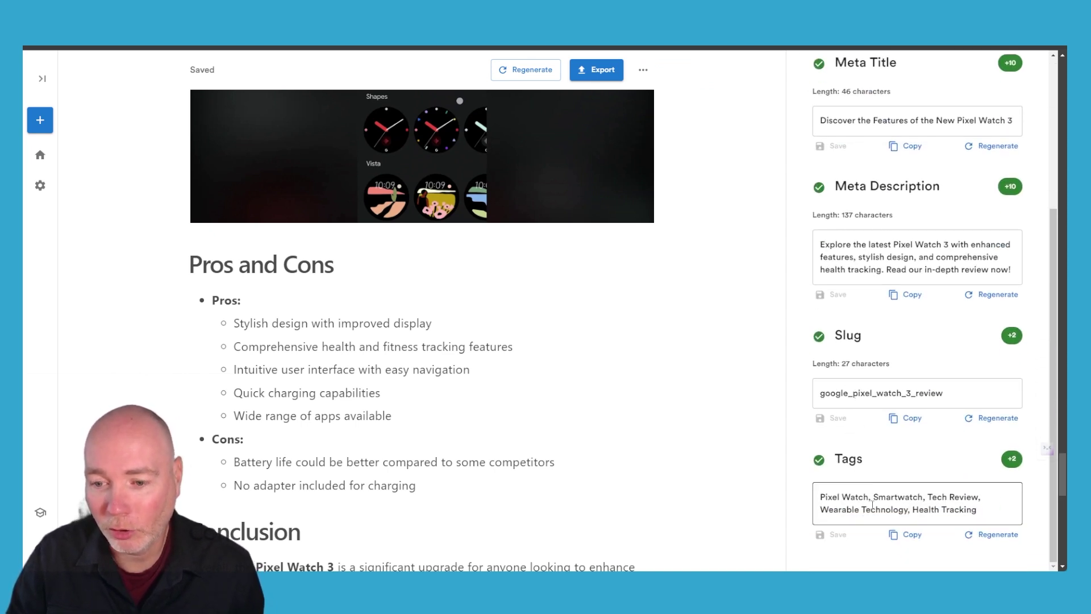
pyautogui.scroll(8, 937, 309)
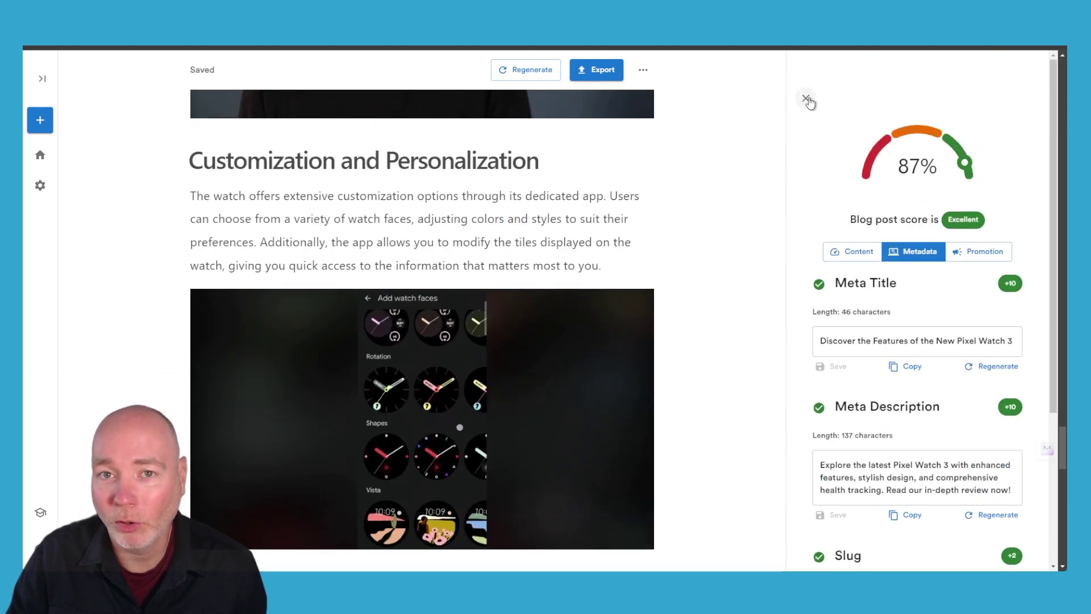
pyautogui.click(820, 90)
pyautogui.click(779, 71)
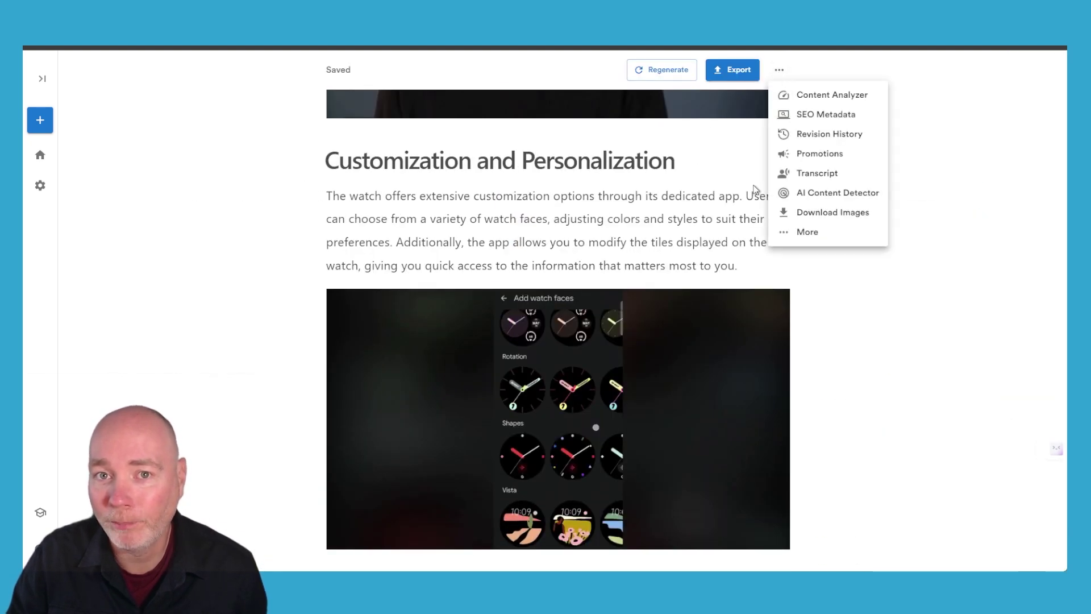
pyautogui.click(818, 153)
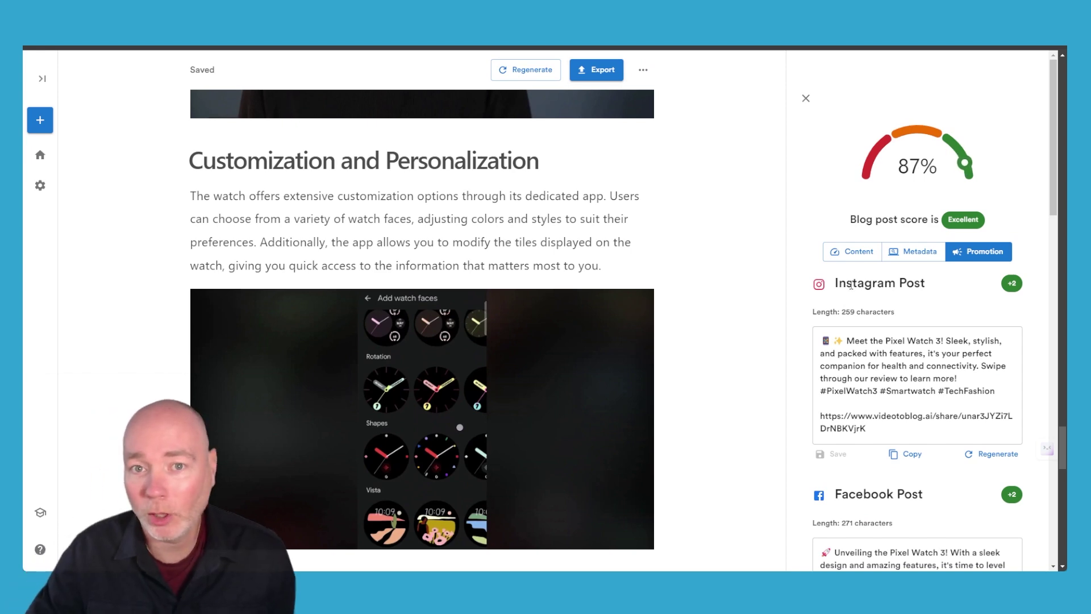
pyautogui.scroll(-8, 840, 332)
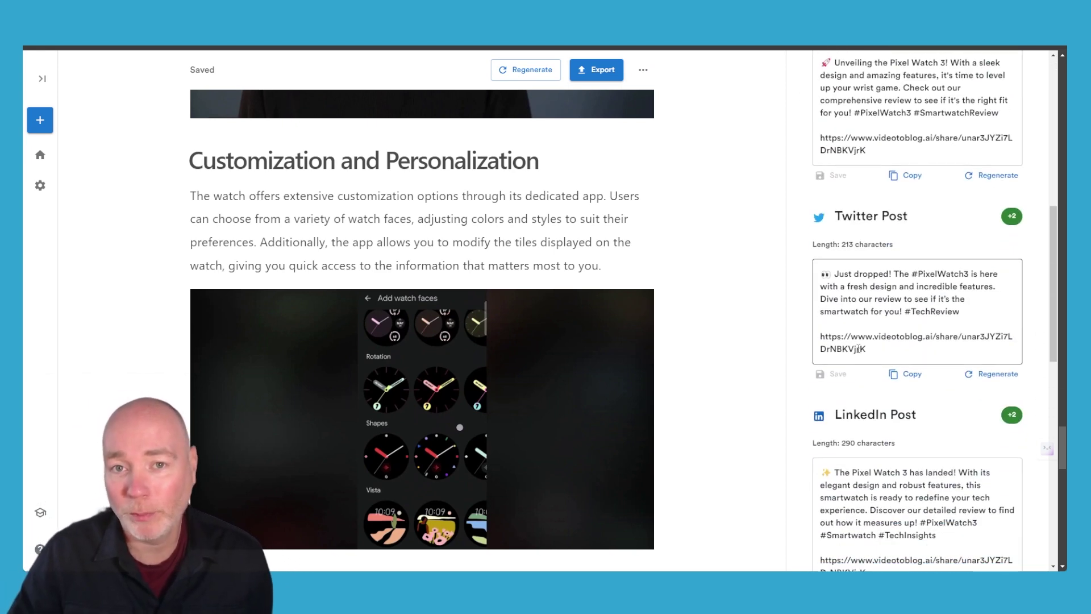
pyautogui.scroll(-8, 858, 348)
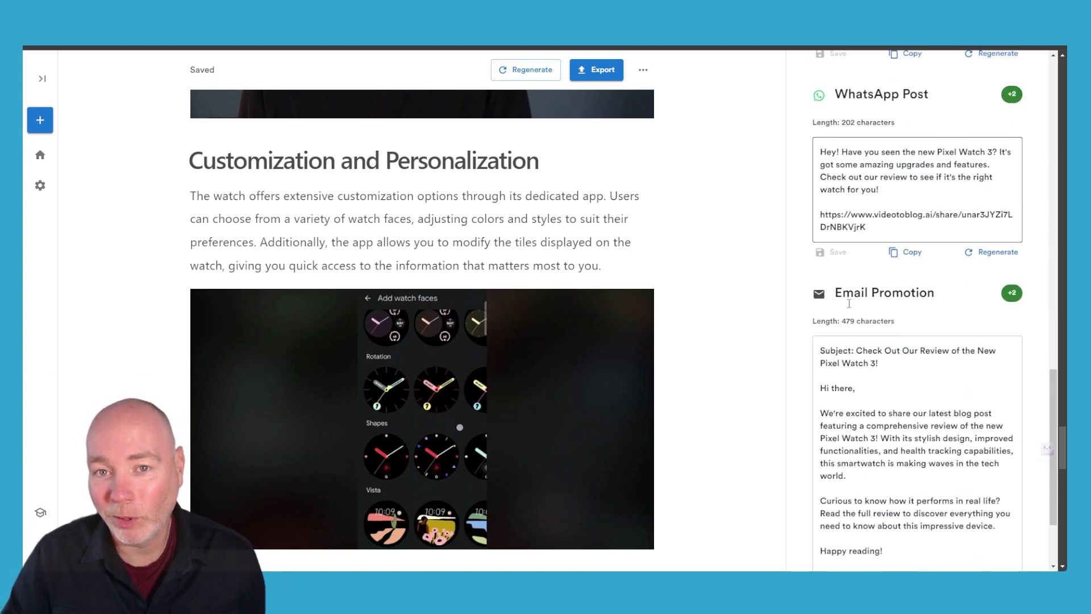
pyautogui.scroll(-3, 848, 303)
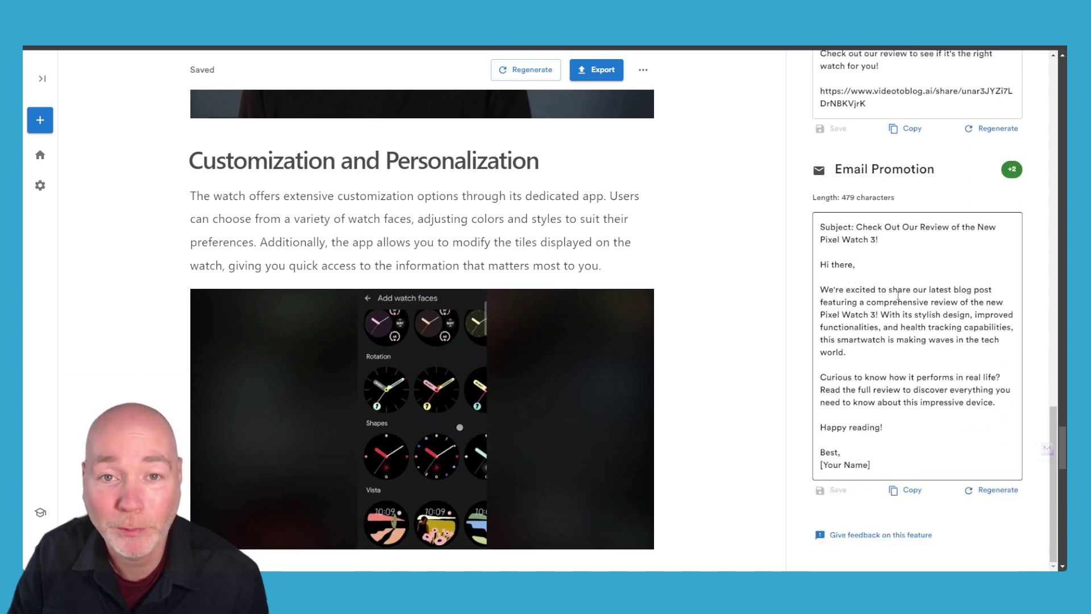
pyautogui.scroll(-3, 898, 296)
pyautogui.scroll(10, 896, 296)
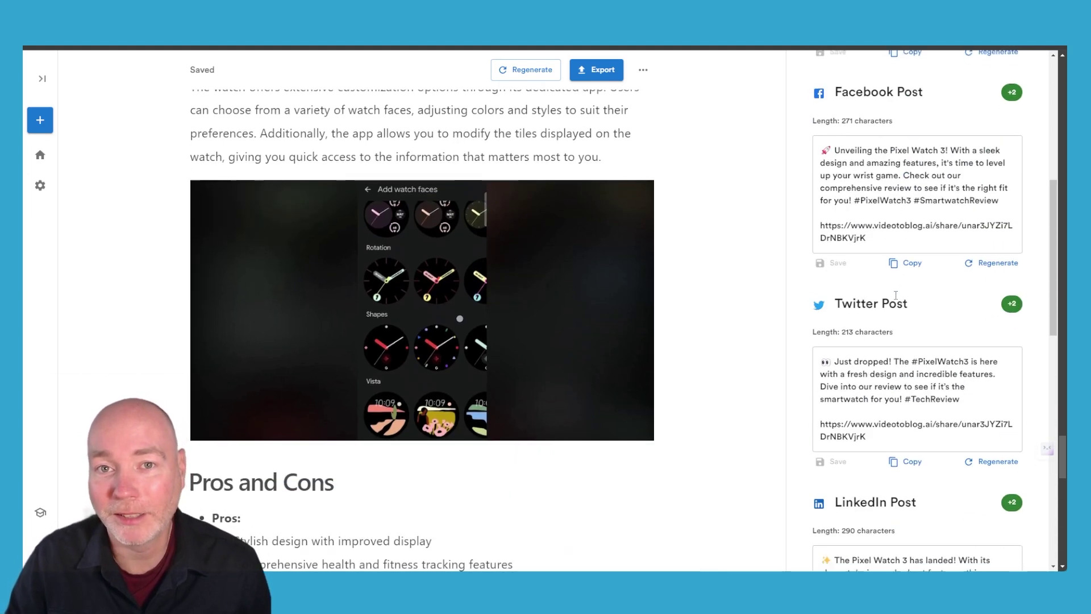
pyautogui.scroll(5, 896, 295)
pyautogui.scroll(5, 787, 224)
pyautogui.click(809, 98)
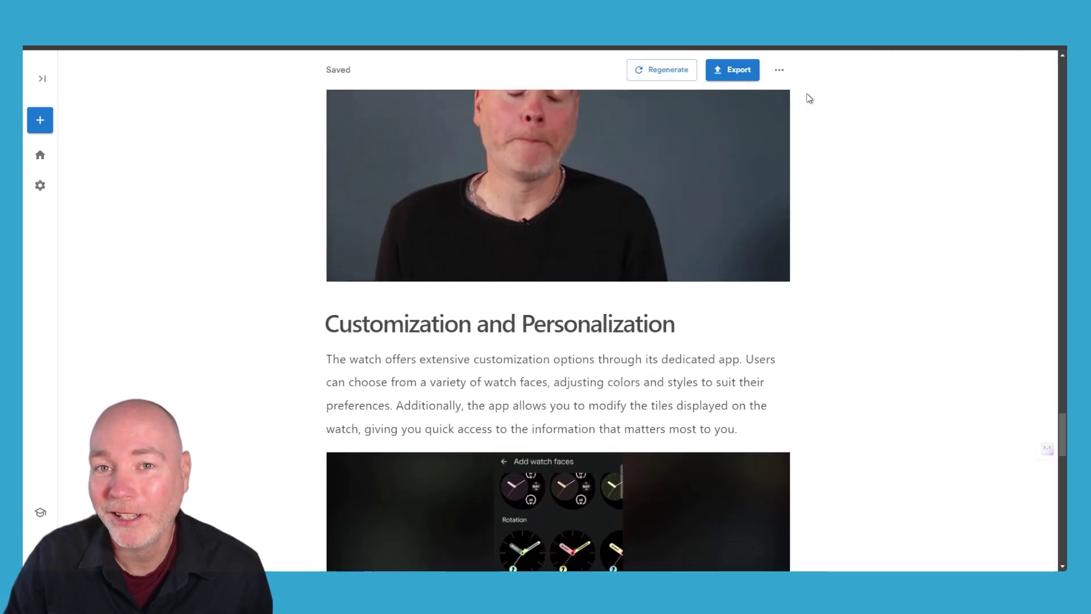
# - Scroll through the Pixel Watch video's Transcript from the ⋯ menu, then go back to My Blogs
pyautogui.click(778, 70)
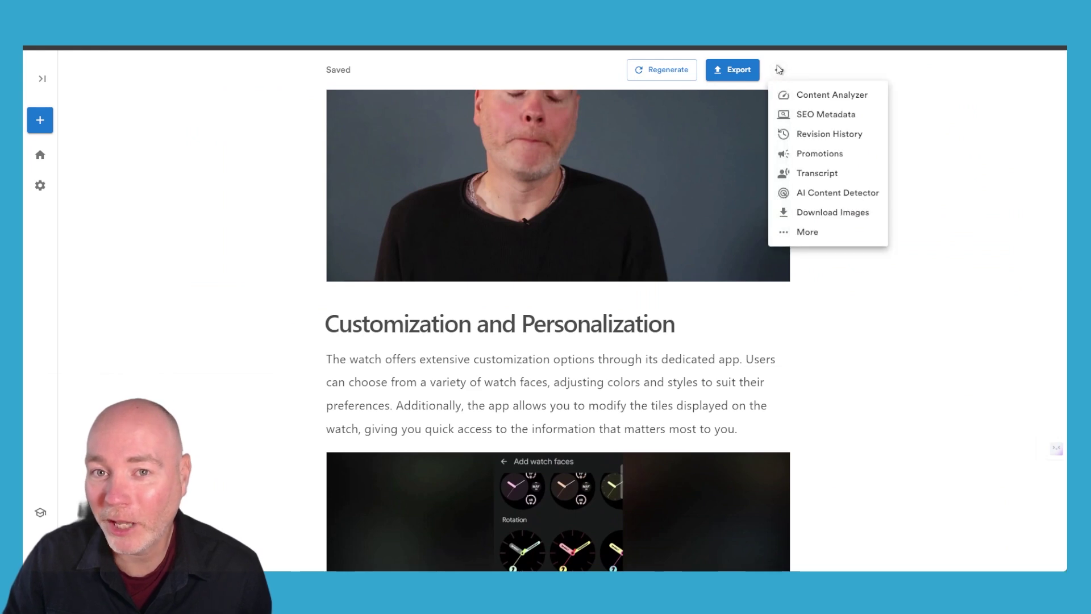
pyautogui.click(851, 174)
pyautogui.scroll(-6, 533, 143)
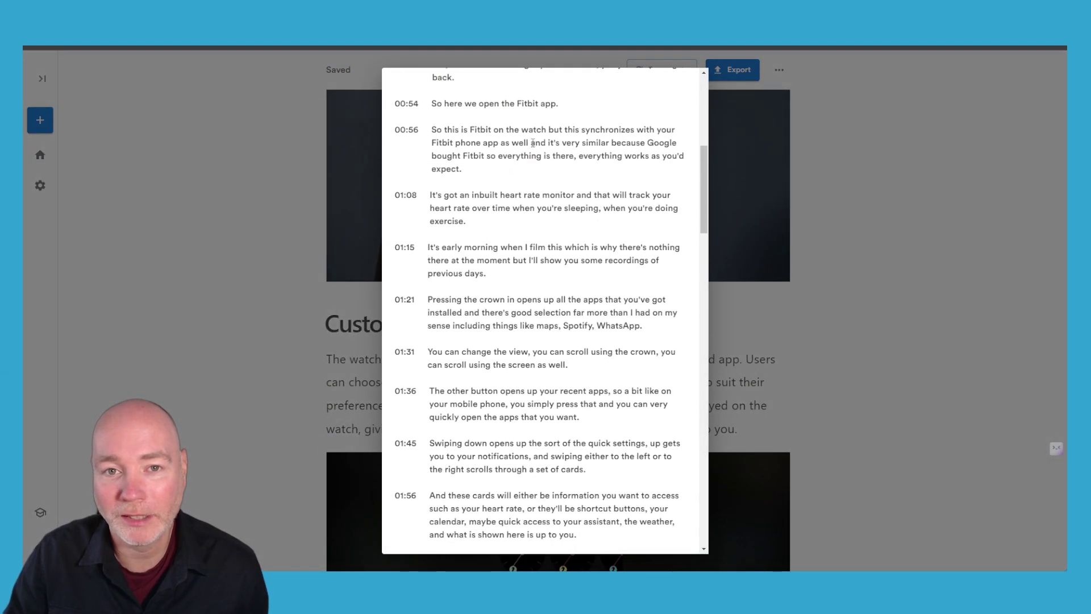
pyautogui.scroll(-8, 533, 143)
pyautogui.scroll(-7, 532, 142)
pyautogui.scroll(10, 532, 142)
pyautogui.scroll(10, 533, 143)
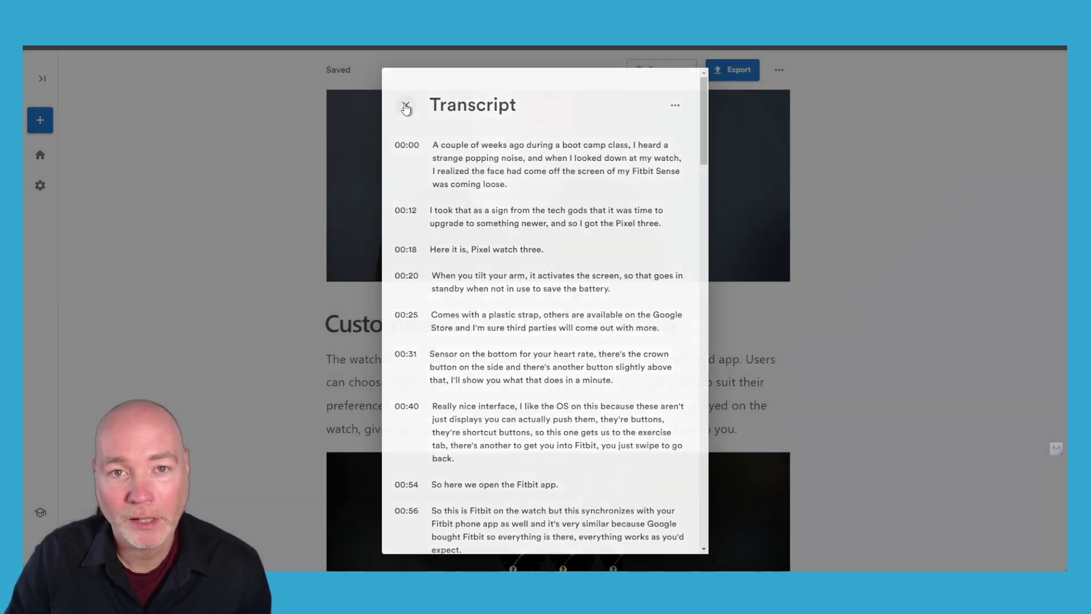
pyautogui.click(404, 106)
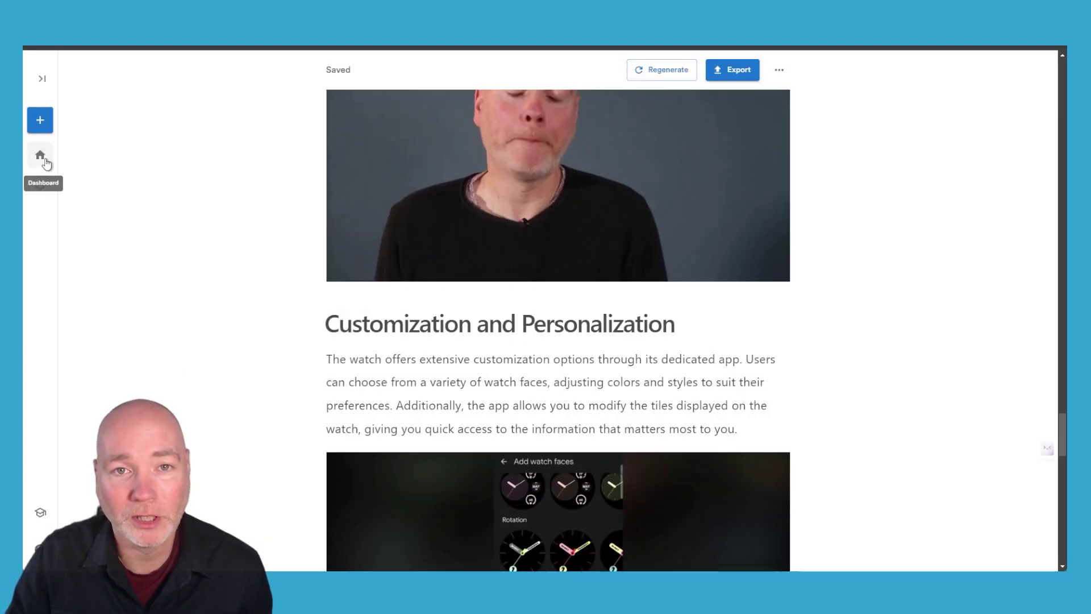
pyautogui.click(44, 161)
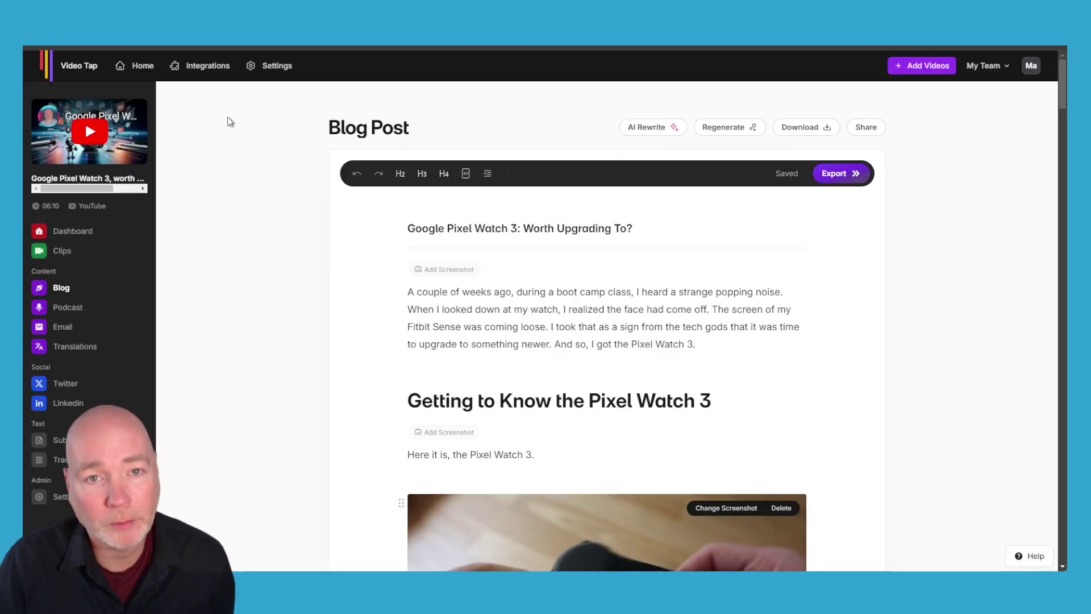
pyautogui.scroll(-7, 538, 250)
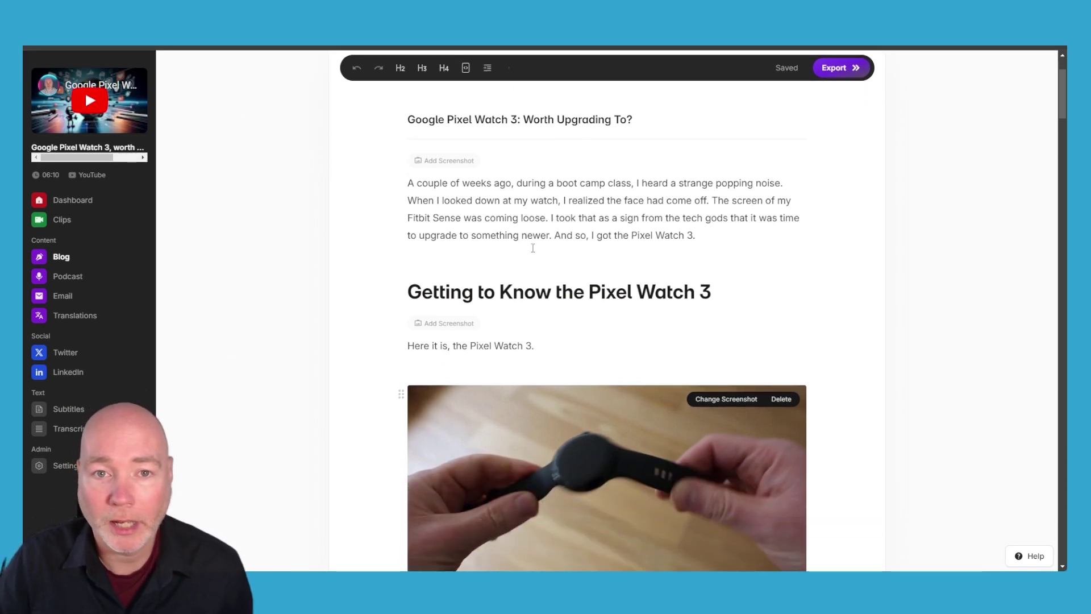
pyautogui.scroll(-7, 532, 248)
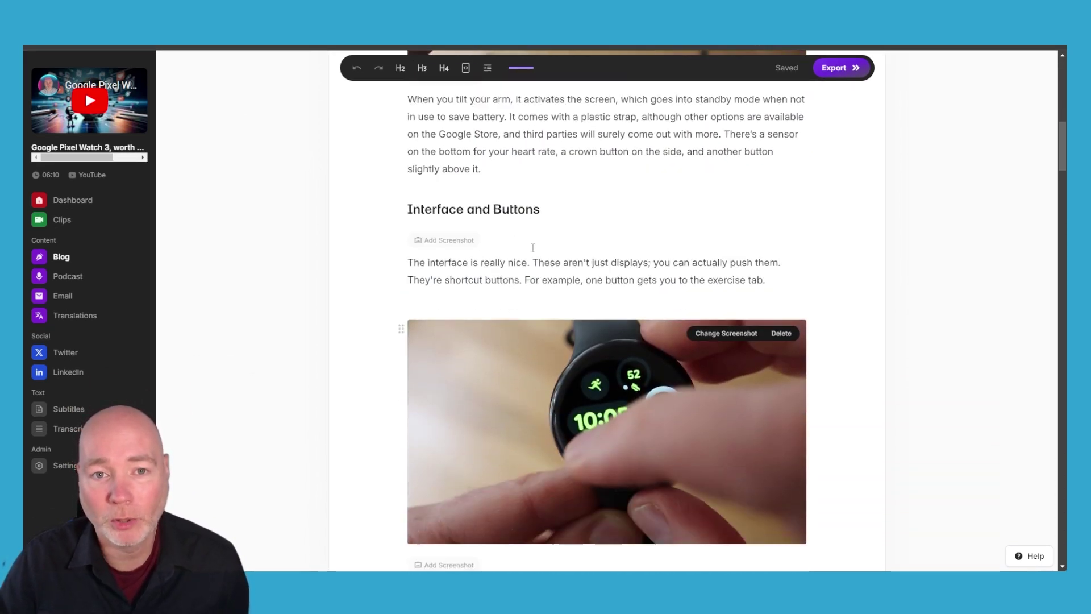
pyautogui.scroll(9, 532, 252)
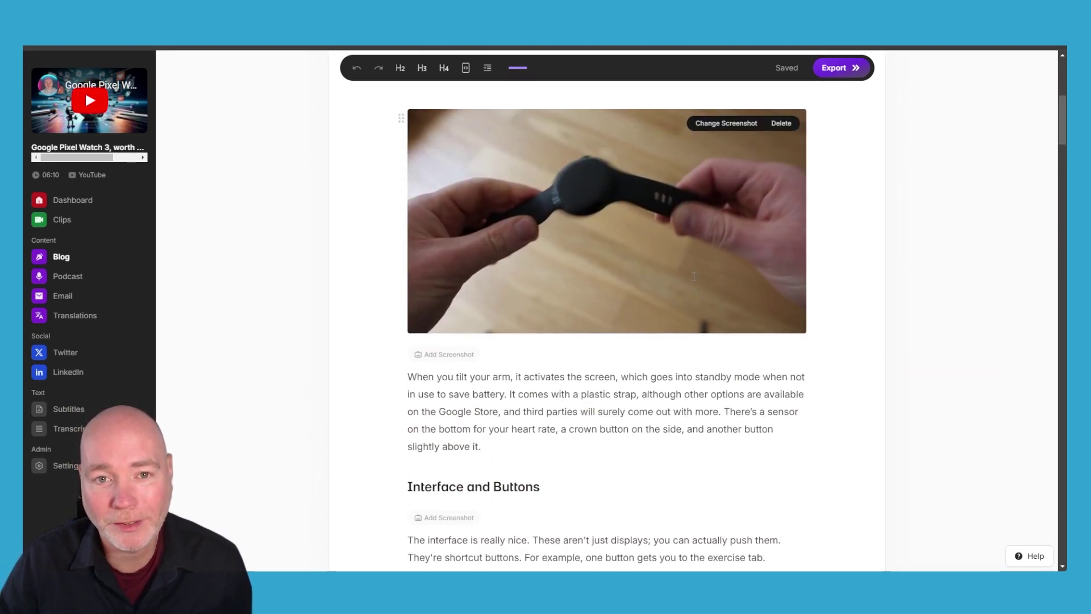
pyautogui.scroll(-13, 589, 322)
pyautogui.scroll(-5, 498, 239)
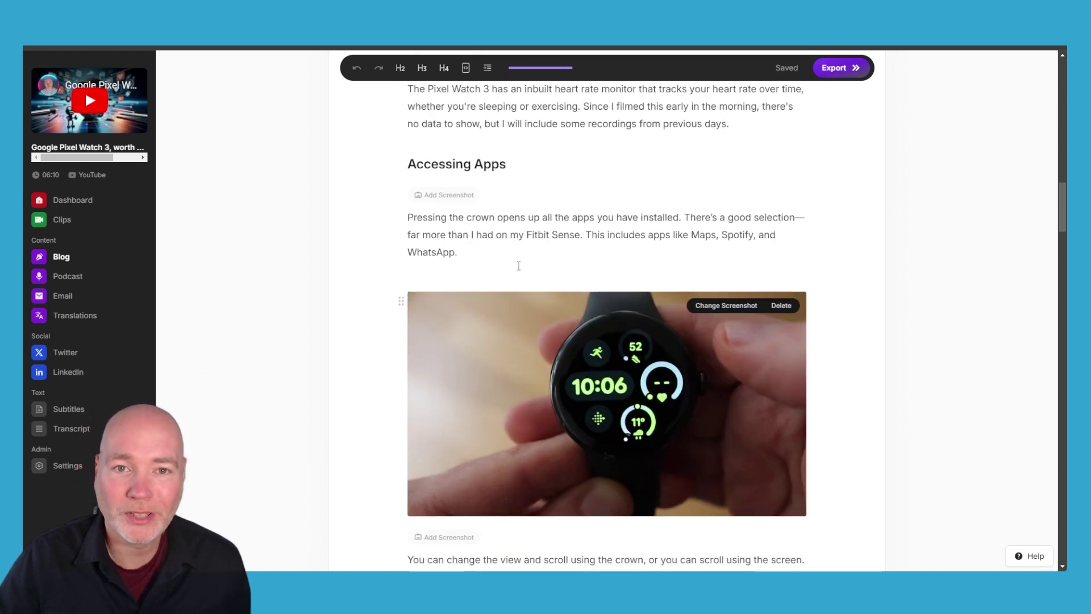
pyautogui.scroll(-2, 489, 249)
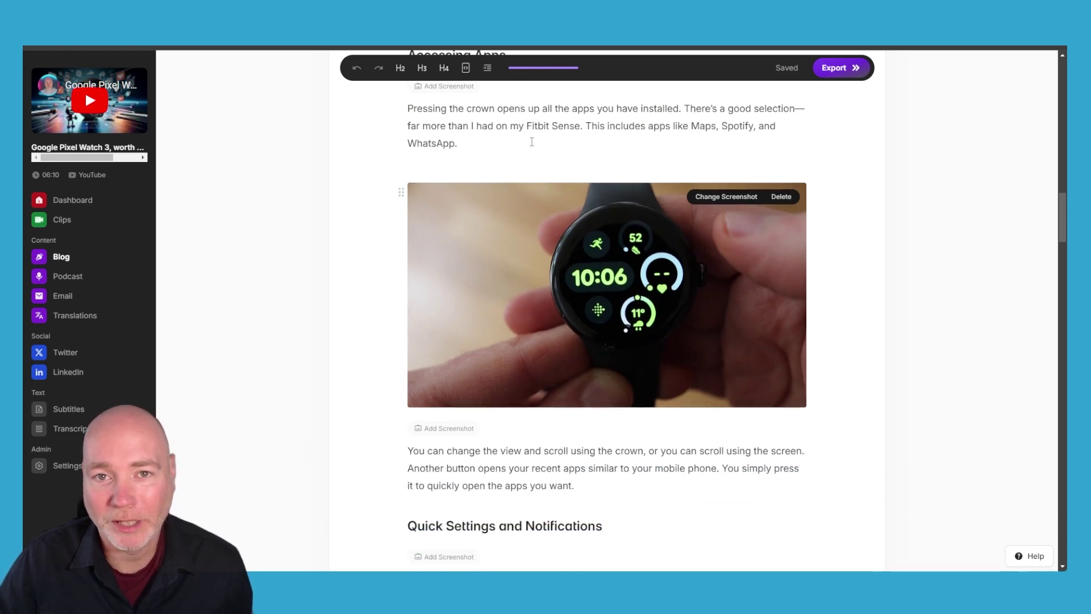
pyautogui.scroll(-11, 589, 121)
pyautogui.scroll(-13, 466, 201)
pyautogui.scroll(-12, 466, 203)
pyautogui.scroll(-17, 466, 203)
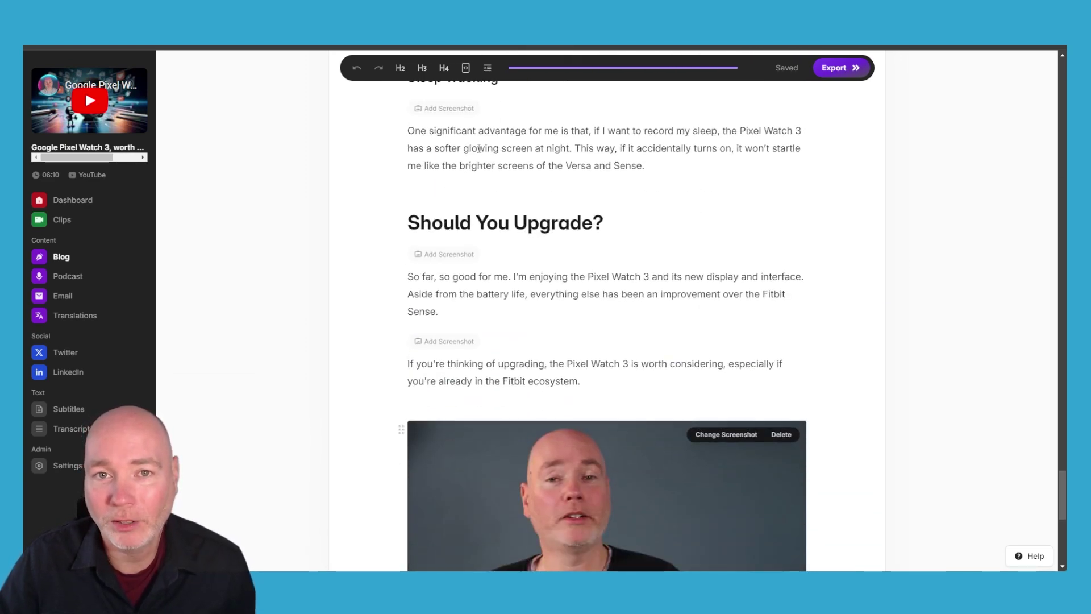
# - Skim the 'Google Pixel Watch 3: A Comprehensive Review' article, then return to My Blogs
pyautogui.scroll(-5, 607, 318)
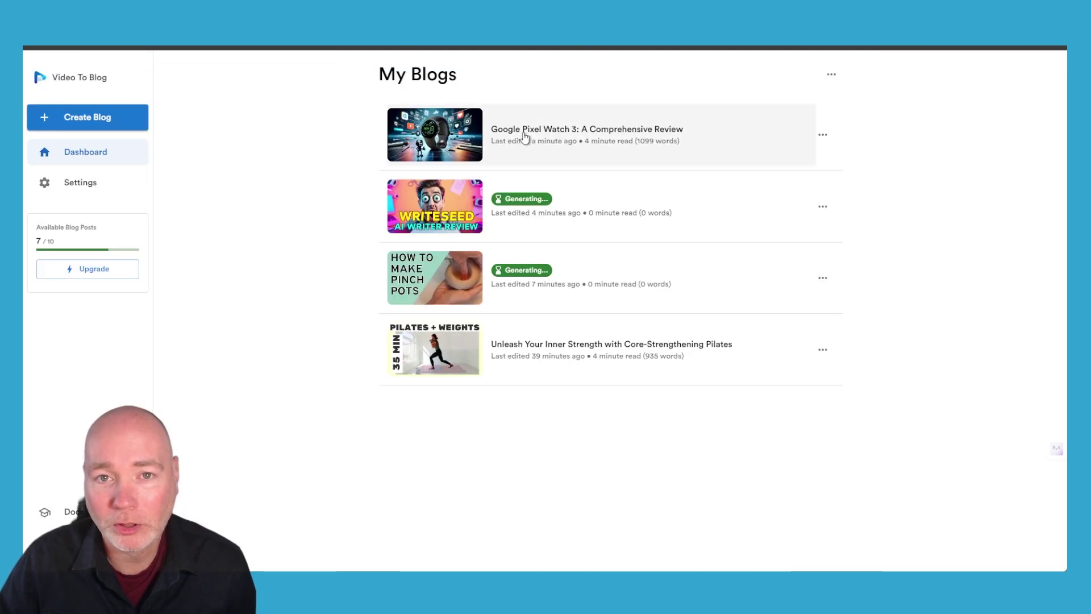
pyautogui.click(528, 138)
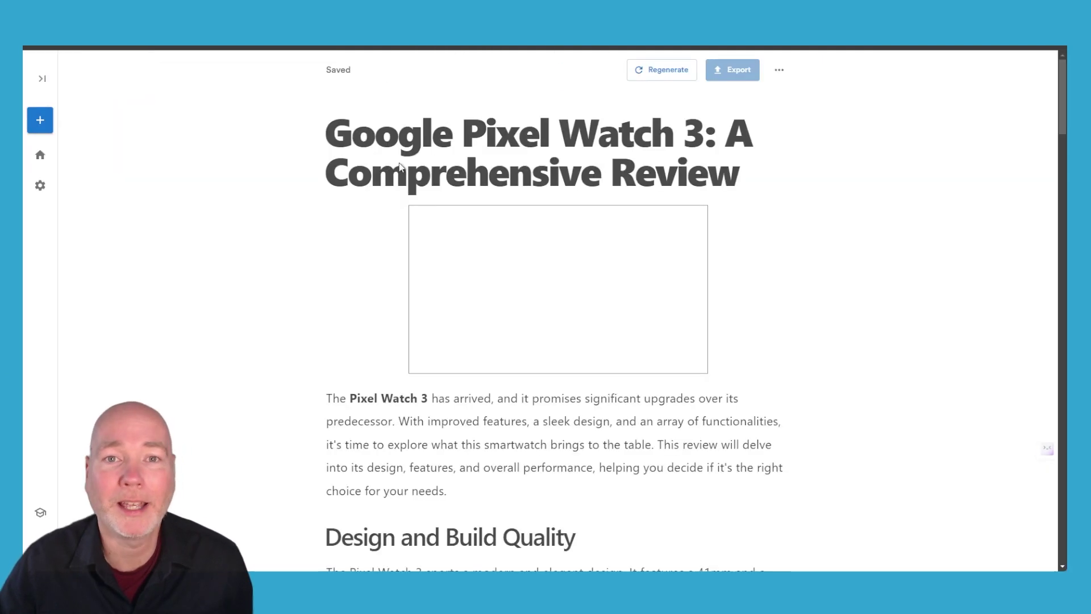
pyautogui.scroll(-5, 395, 182)
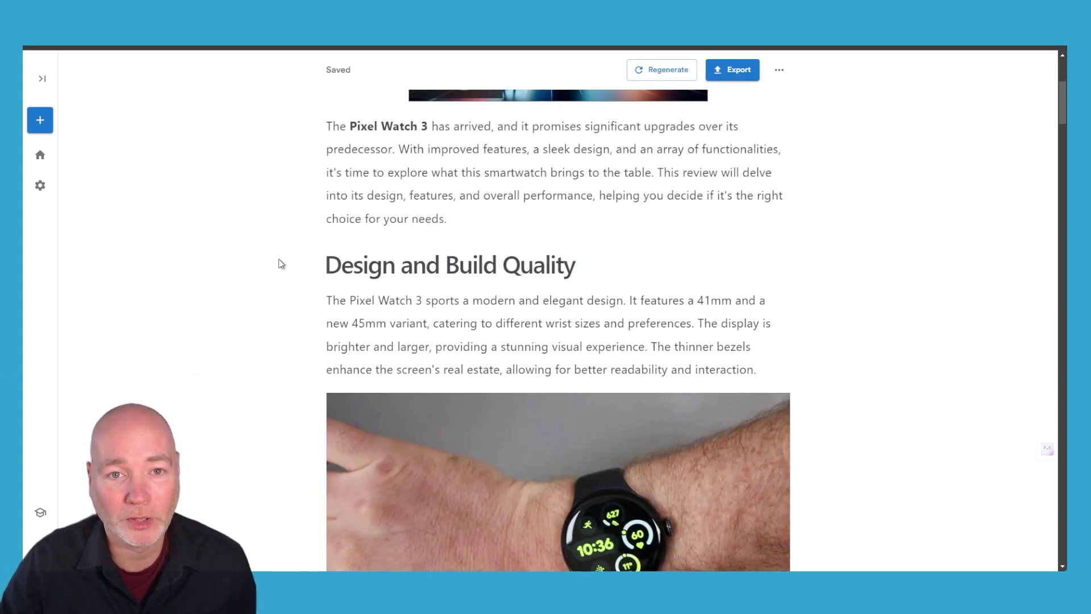
pyautogui.scroll(-20, 325, 272)
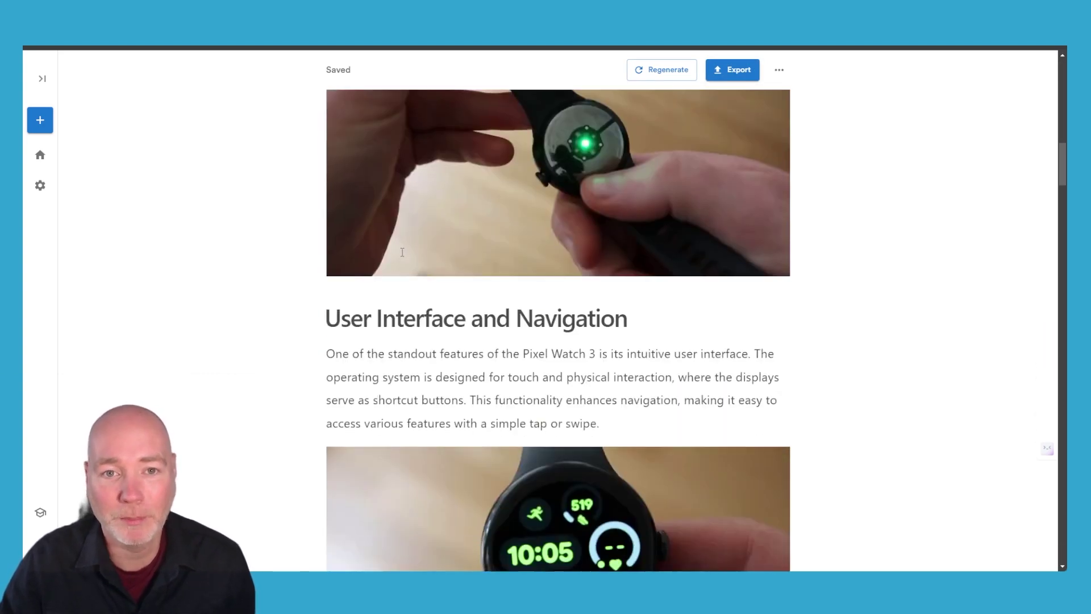
pyautogui.scroll(6, 236, 275)
pyautogui.scroll(-10, 383, 256)
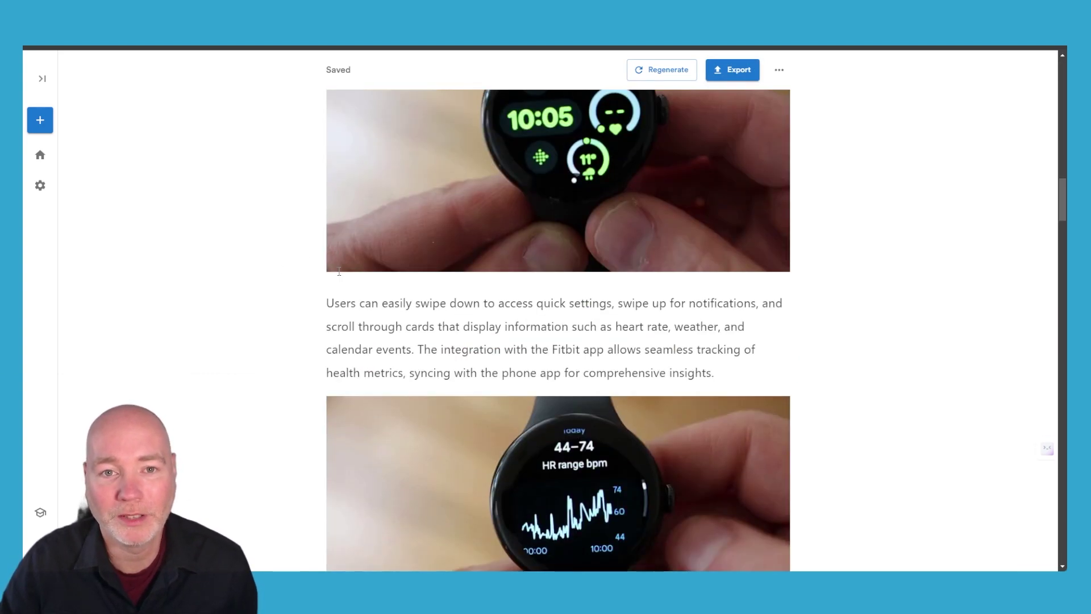
pyautogui.click(41, 156)
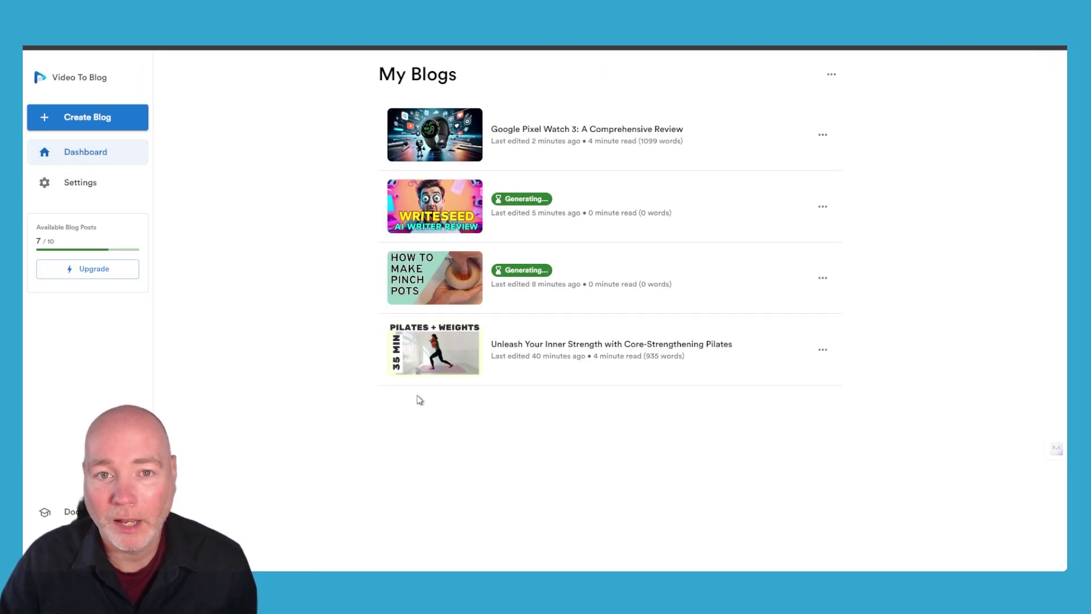
# - Open the core-strengthening Pilates article from My Blogs and scroll through it
pyautogui.click(509, 351)
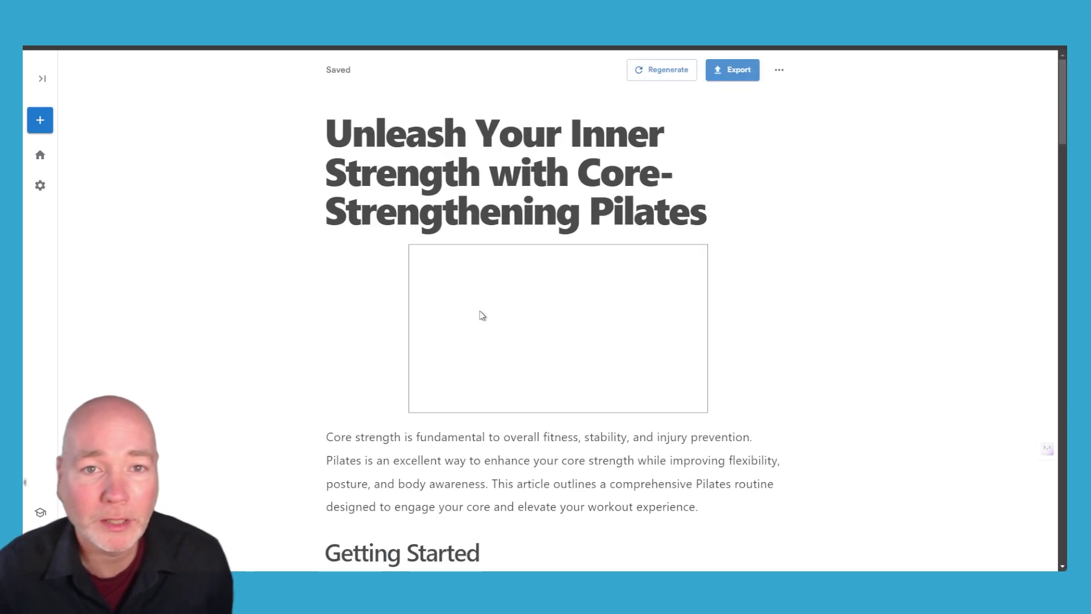
pyautogui.scroll(-4, 422, 169)
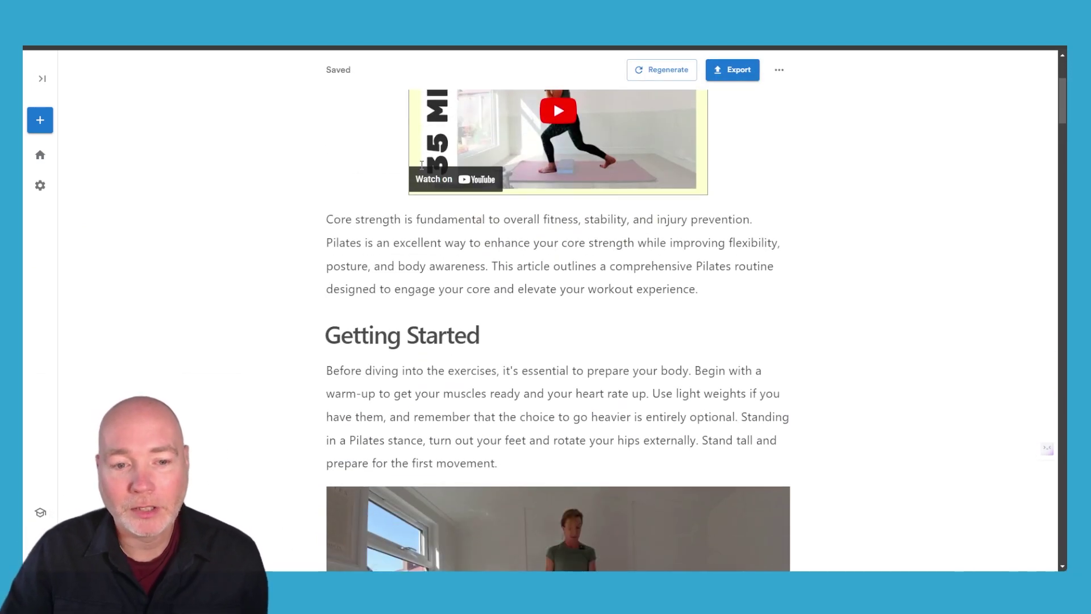
pyautogui.scroll(-2, 421, 169)
pyautogui.scroll(-9, 366, 244)
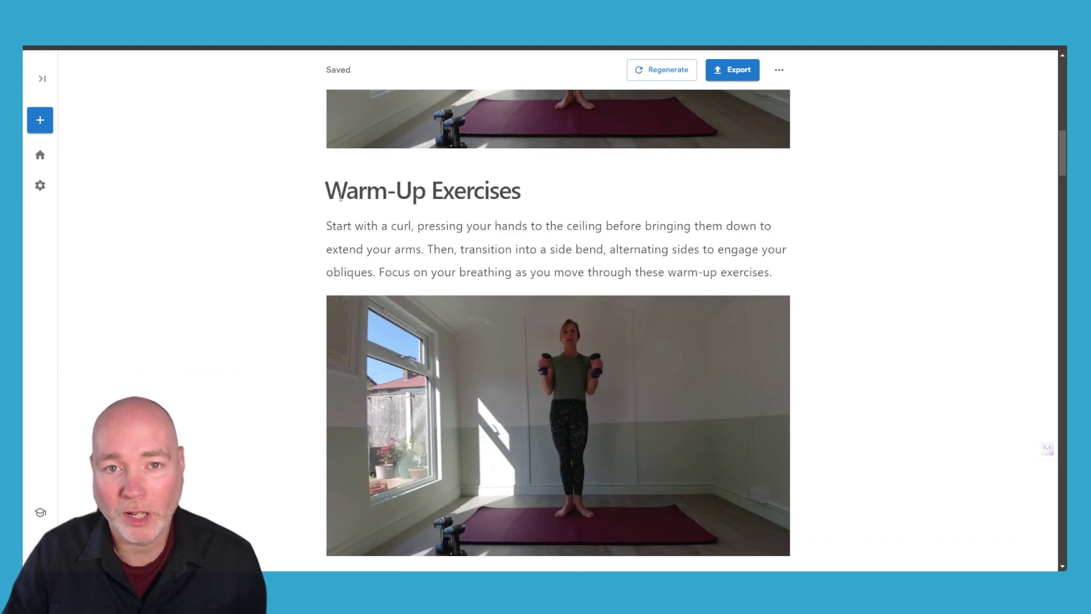
pyautogui.scroll(-13, 322, 183)
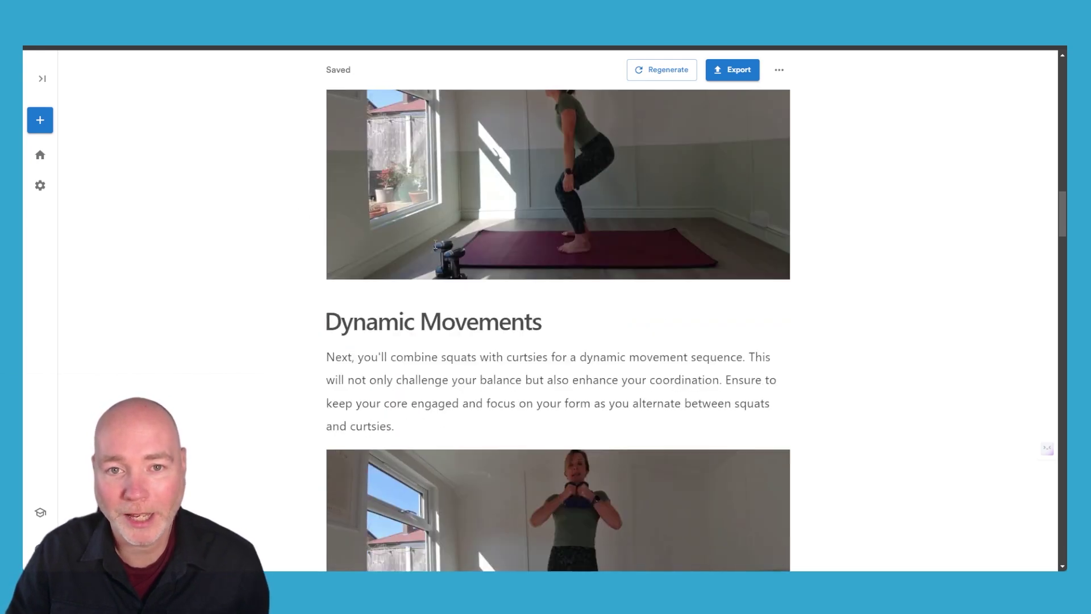
pyautogui.scroll(-4, 435, 244)
pyautogui.scroll(-11, 515, 253)
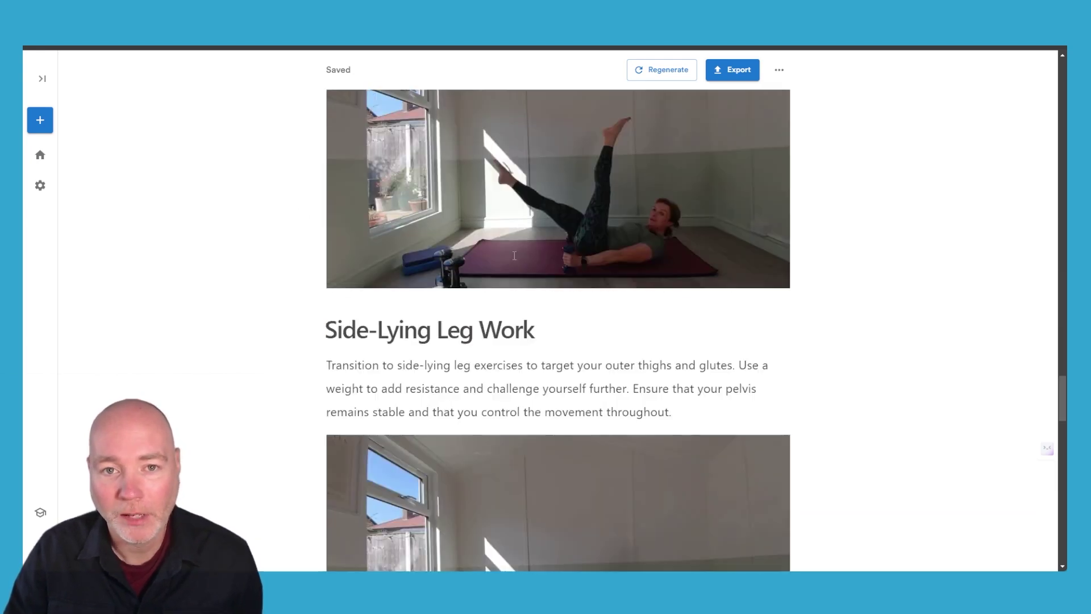
pyautogui.scroll(-16, 515, 253)
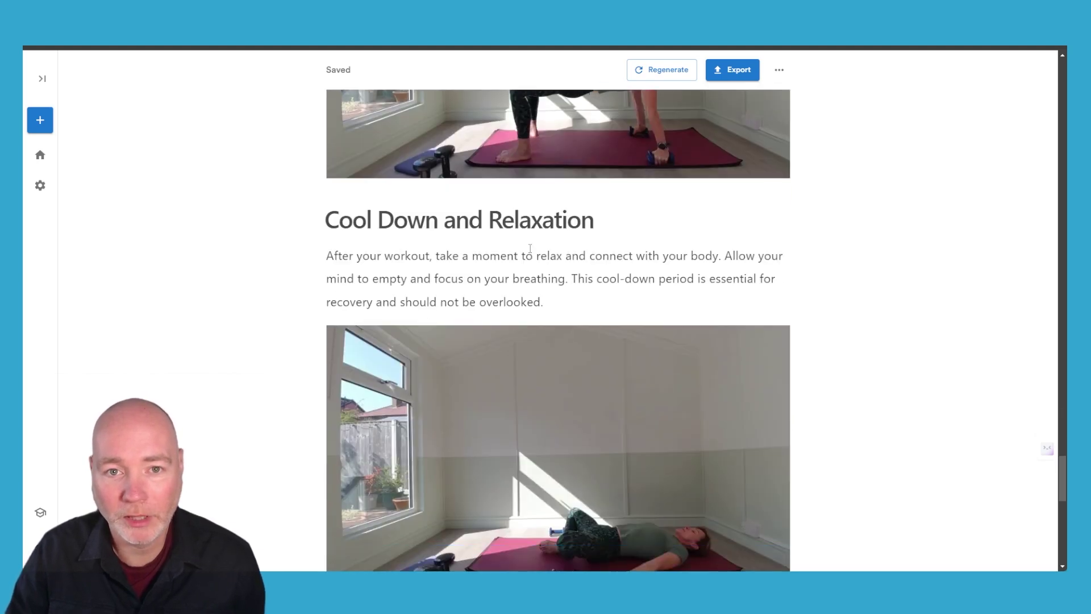
pyautogui.scroll(-10, 529, 248)
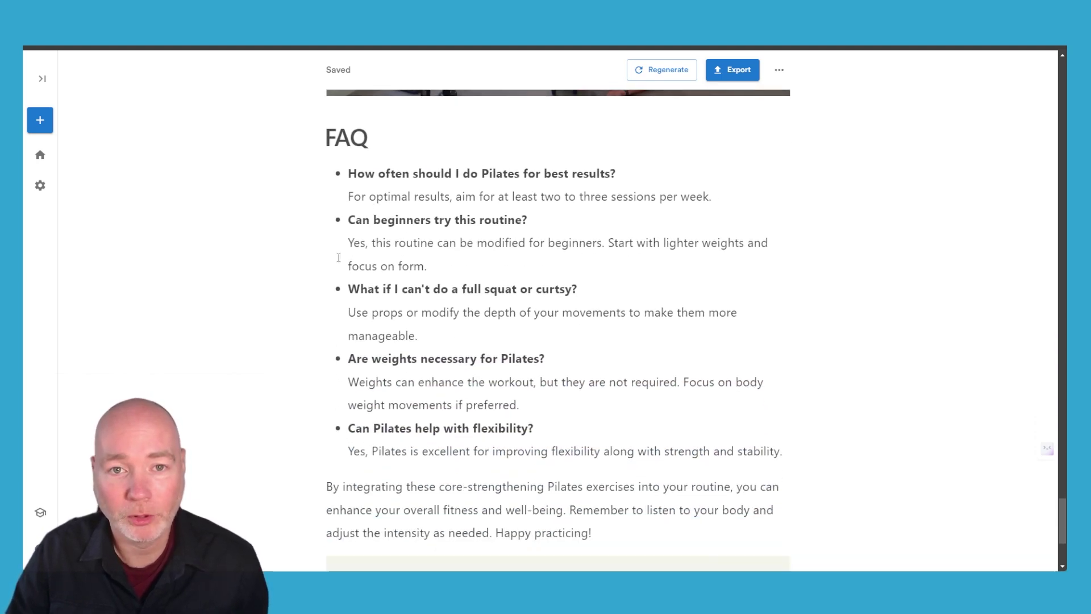
pyautogui.scroll(-4, 428, 233)
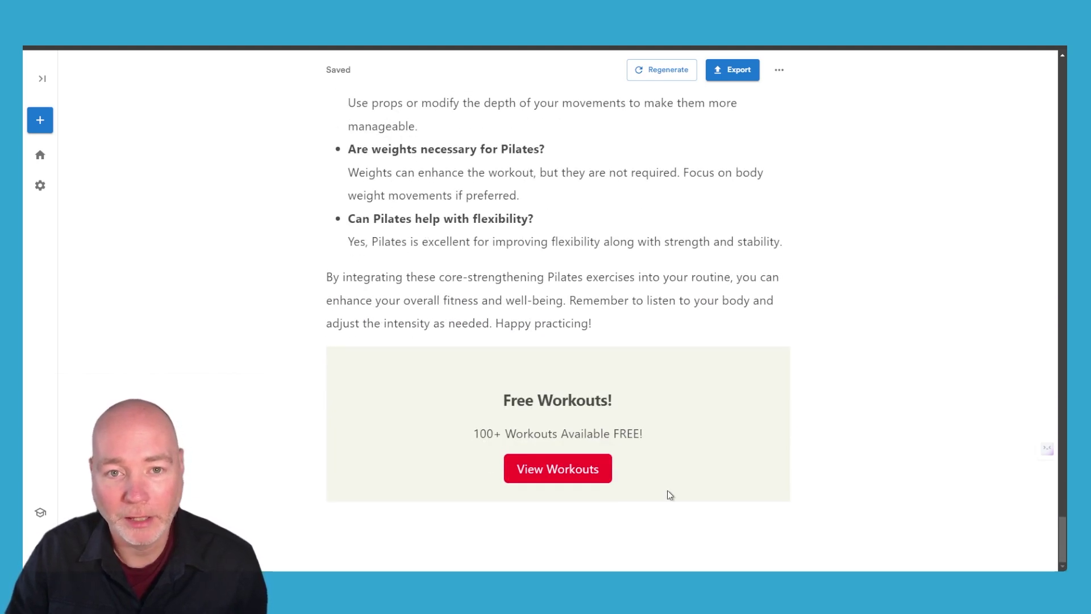
pyautogui.scroll(1, 892, 345)
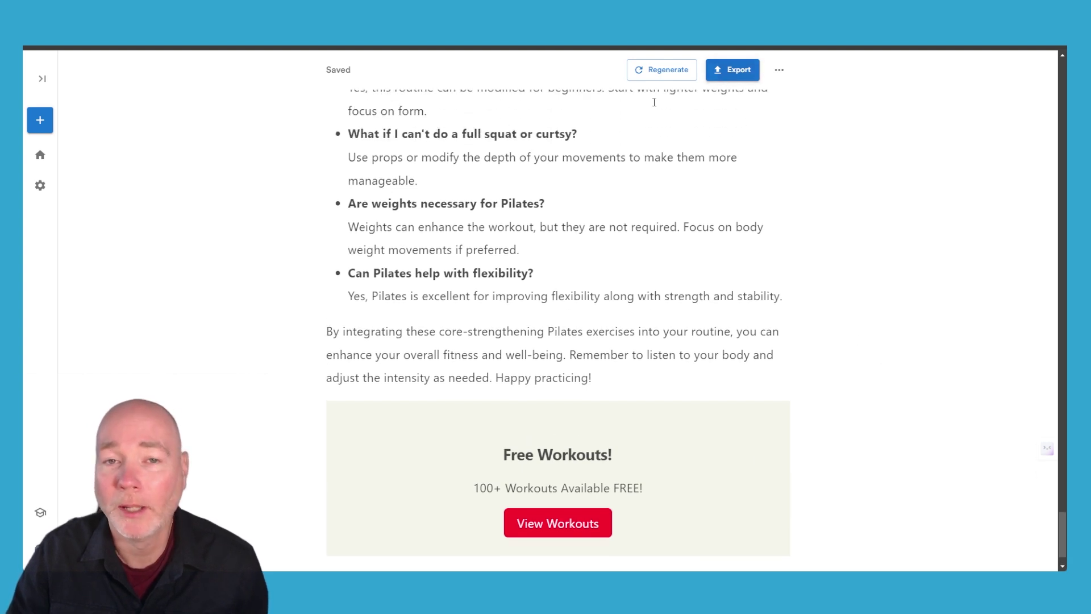
pyautogui.scroll(2, 631, 244)
# - From the Export dialog's Share section, post the Pilates article to X with its text and link pre-filled
pyautogui.click(724, 73)
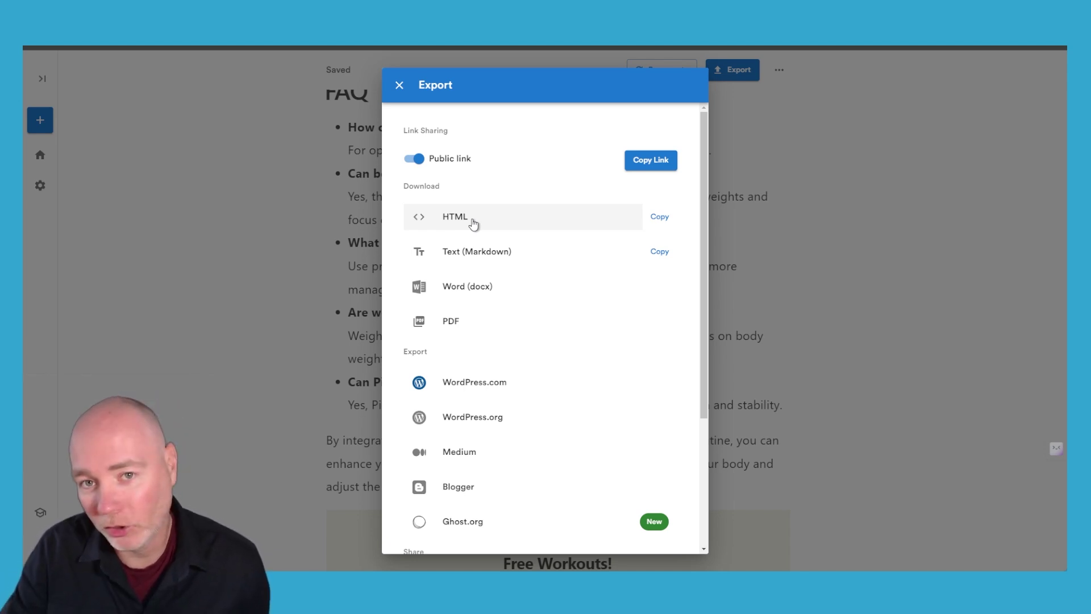
pyautogui.scroll(-2, 489, 233)
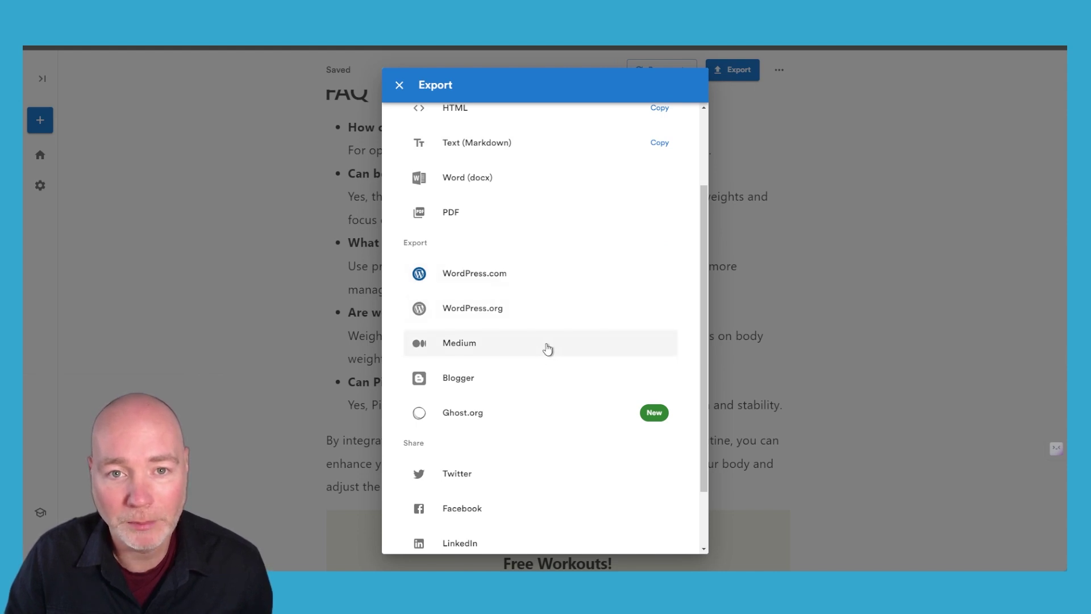
pyautogui.scroll(-1, 521, 381)
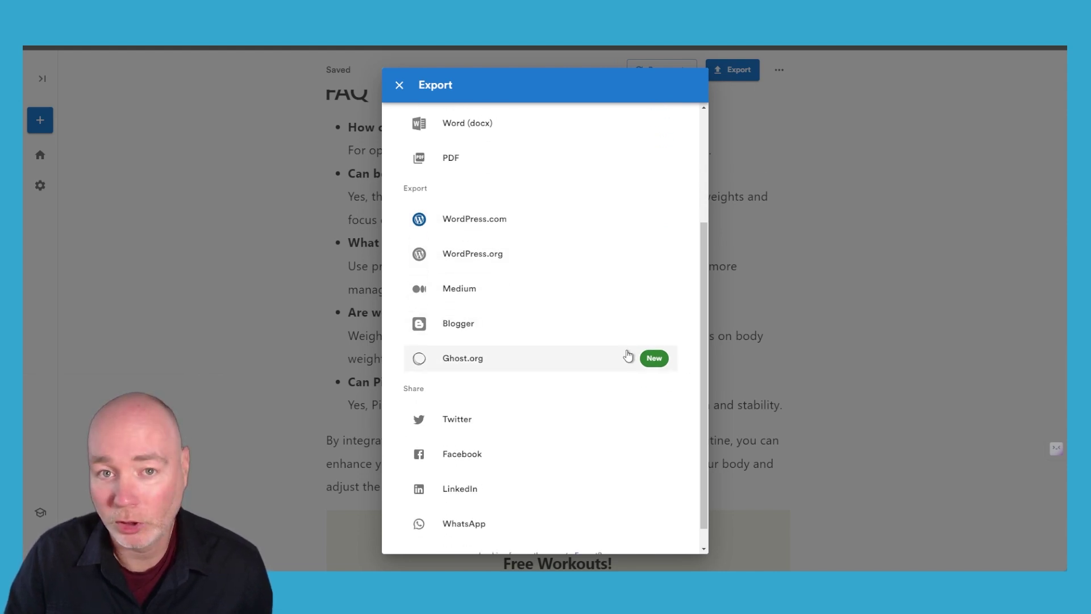
pyautogui.scroll(-1, 622, 349)
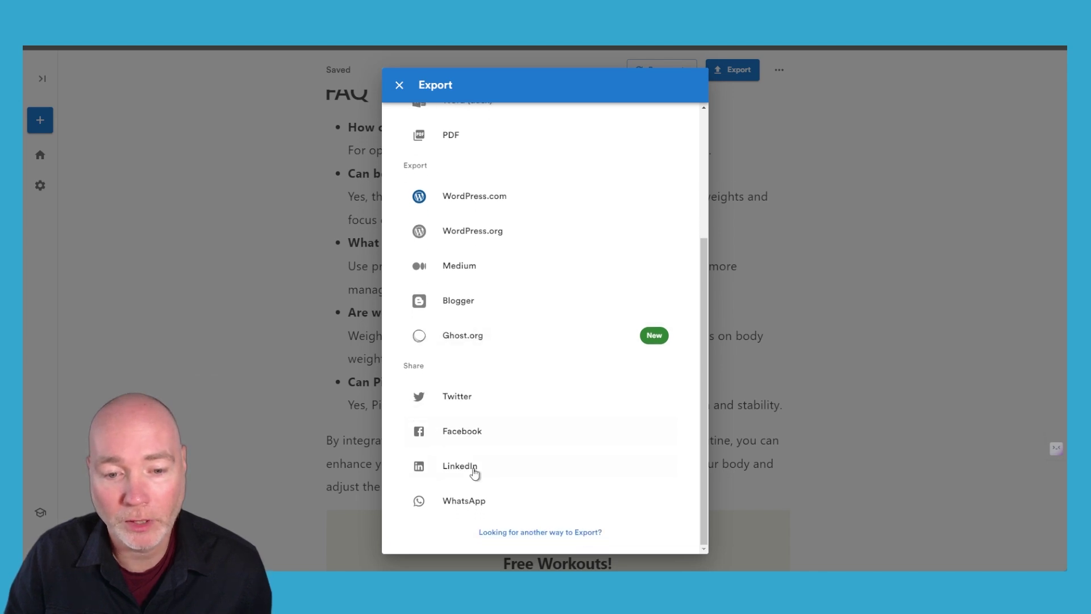
pyautogui.click(455, 397)
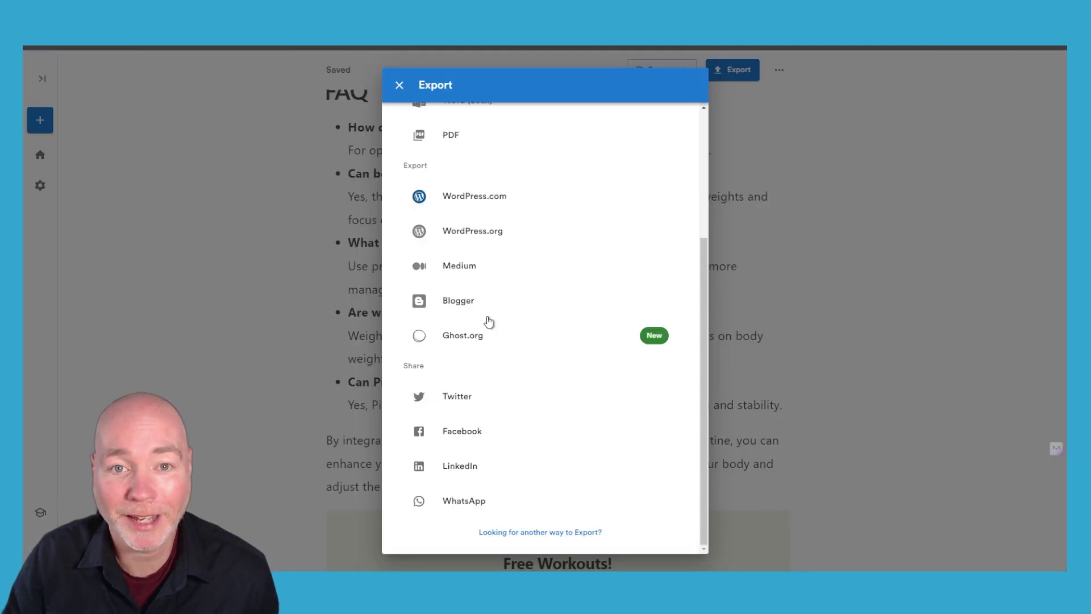
pyautogui.scroll(5, 679, 161)
# - Close the export options and go to Keyword Research on the Related keywords tab
pyautogui.click(725, 299)
pyautogui.scroll(-3, 774, 226)
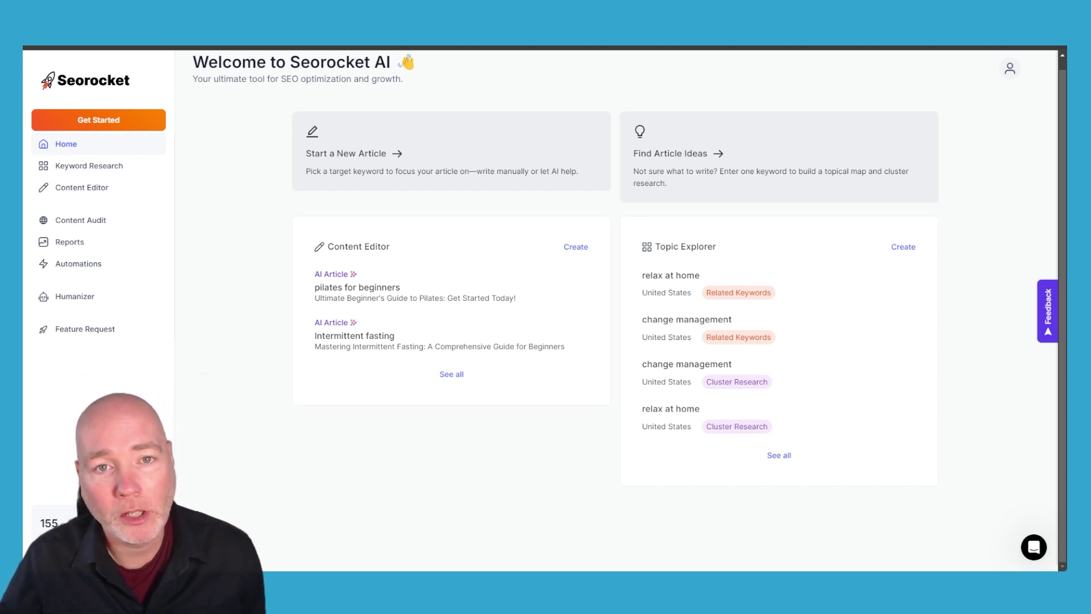
pyautogui.click(114, 168)
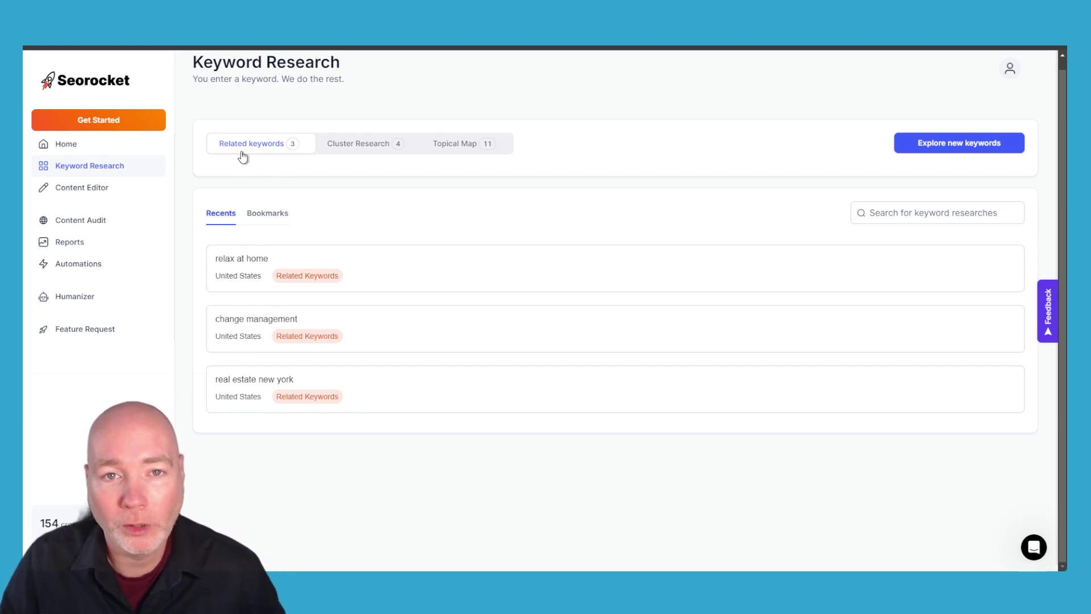
pyautogui.moveTo(355, 146)
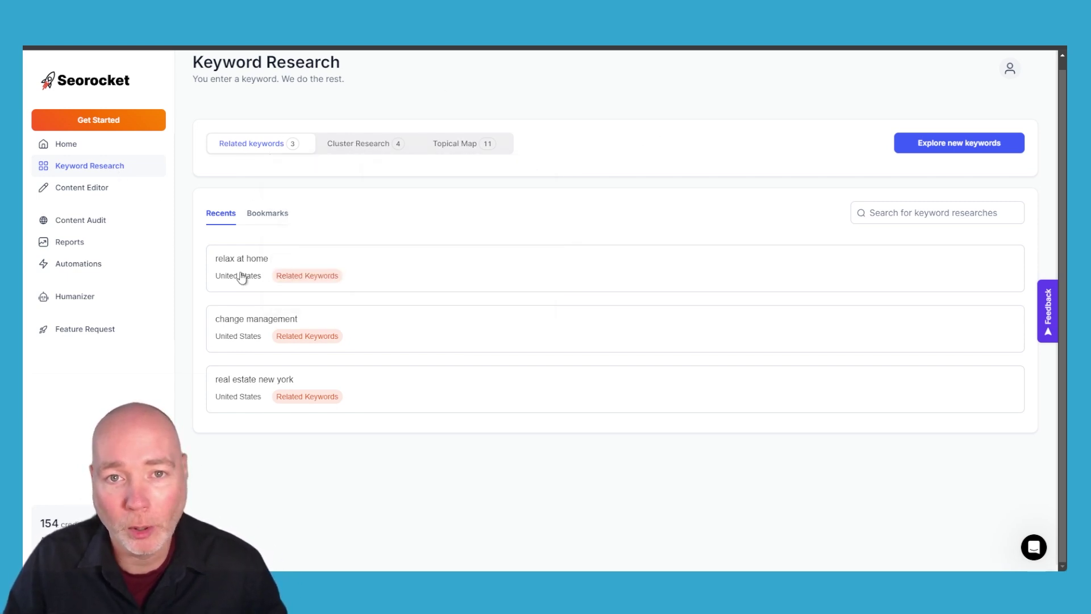
# - Open the 'real estate new york' related-keyword results and show the Write options for zillow
pyautogui.click(370, 404)
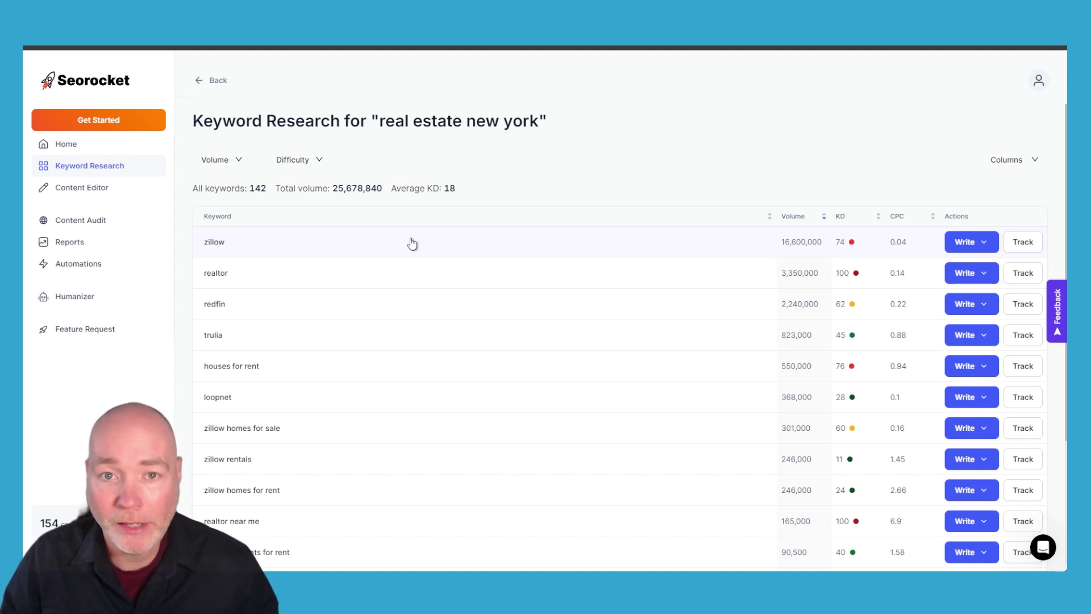
pyautogui.scroll(-2, 412, 243)
pyautogui.scroll(2, 414, 236)
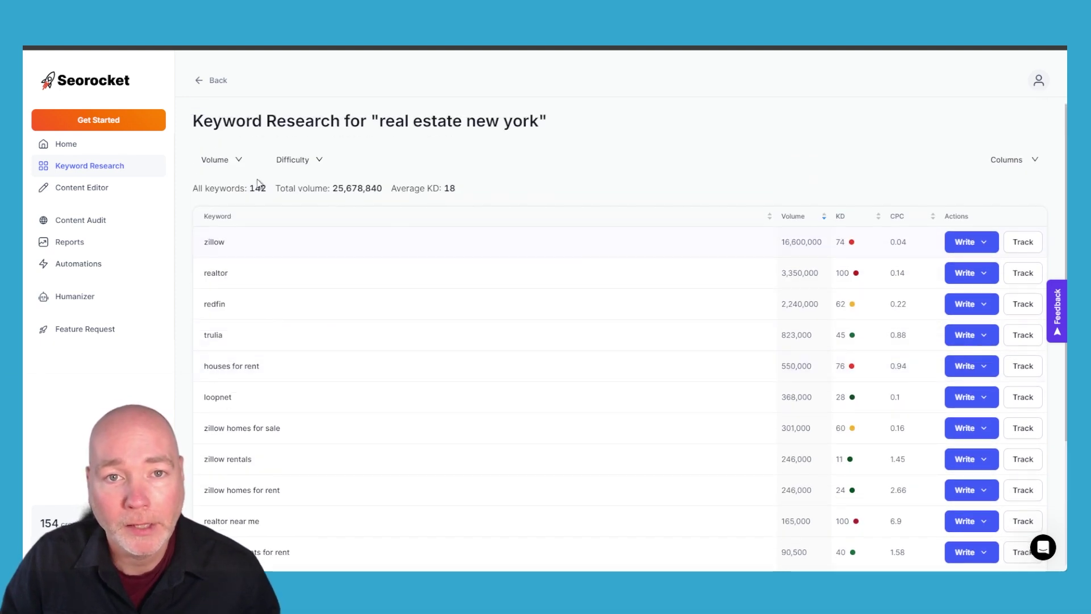
pyautogui.scroll(-3, 317, 302)
pyautogui.scroll(3, 597, 262)
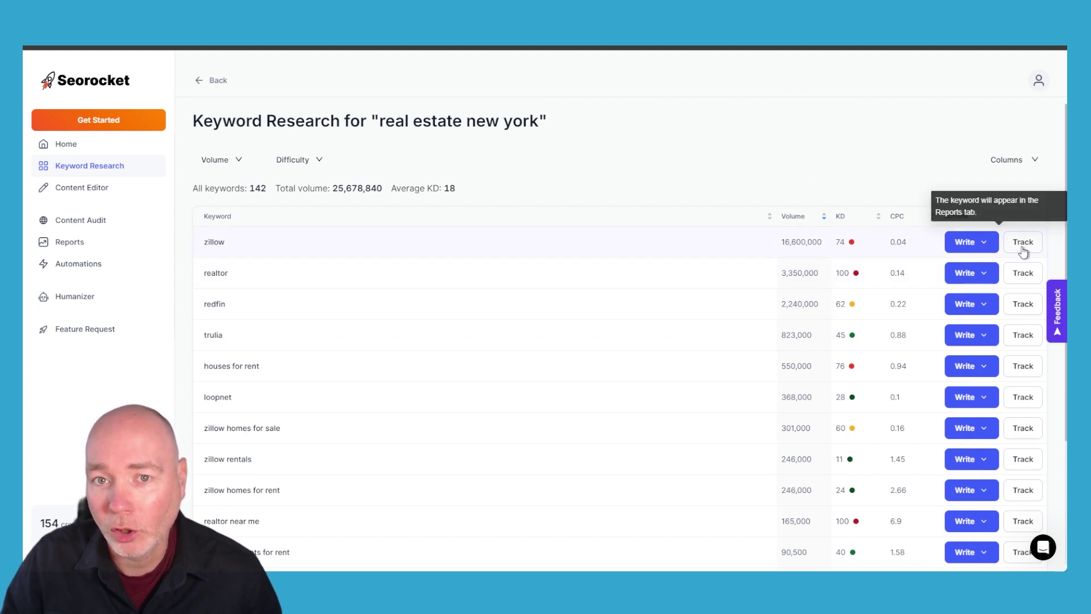
pyautogui.click(985, 247)
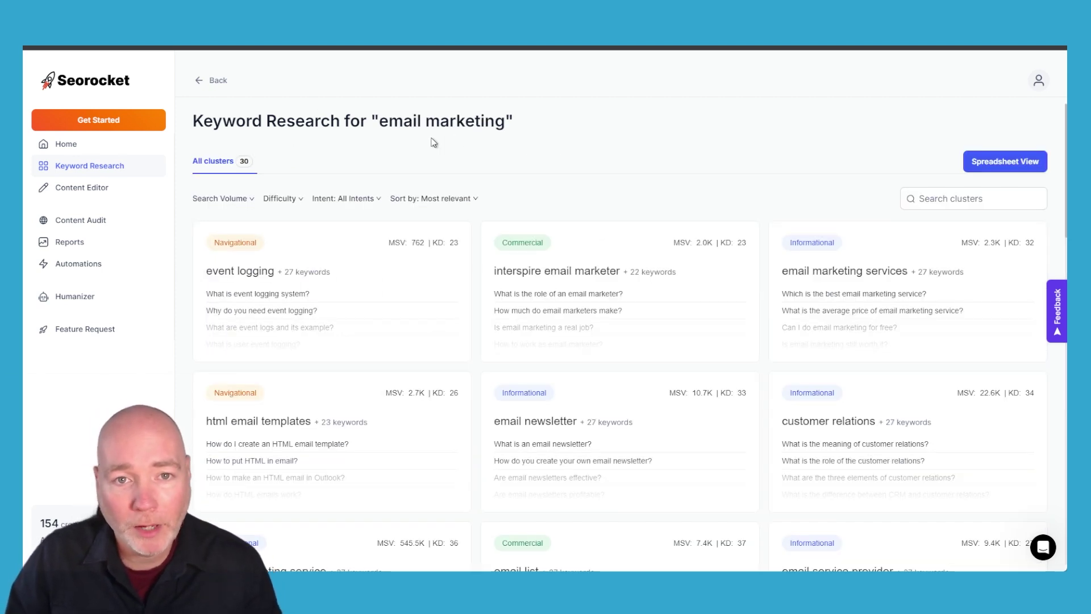
# - Open the email newsletter cluster's detailed view and show its Write options
pyautogui.moveTo(649, 272)
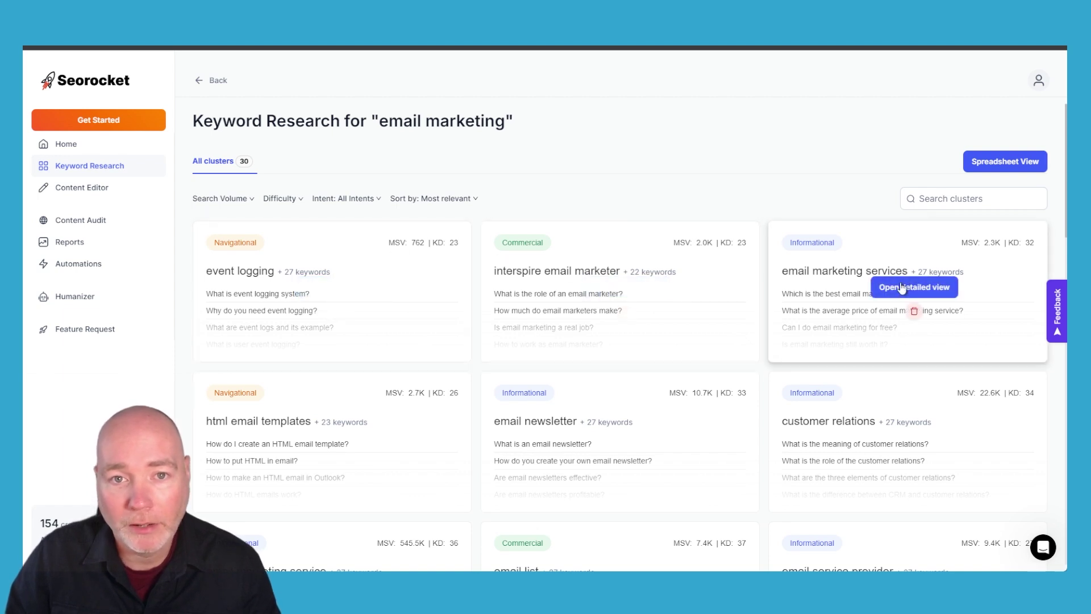
pyautogui.scroll(-5, 544, 246)
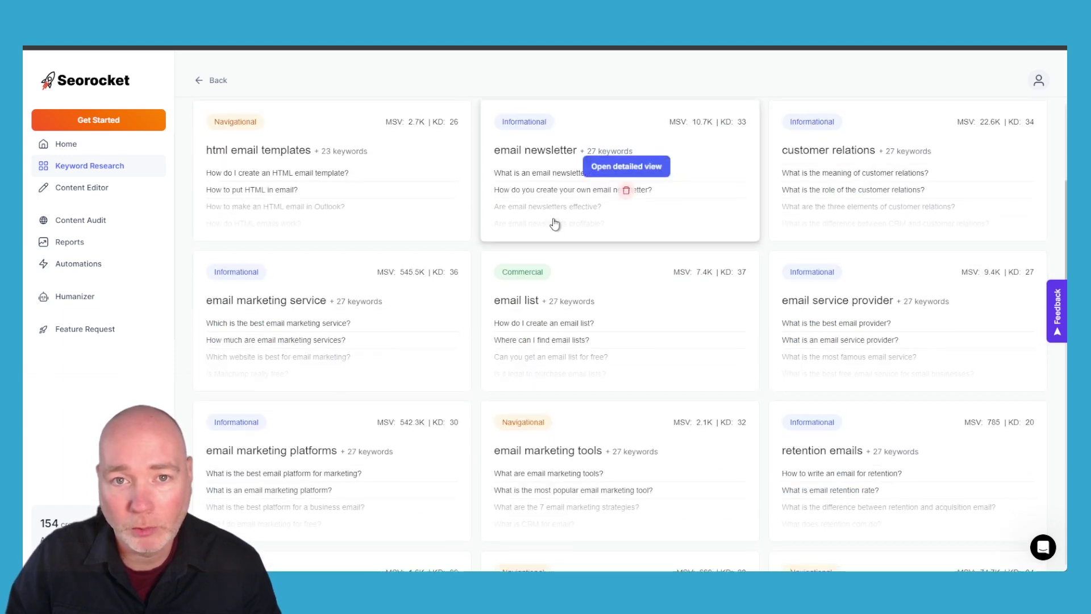
pyautogui.scroll(2, 568, 239)
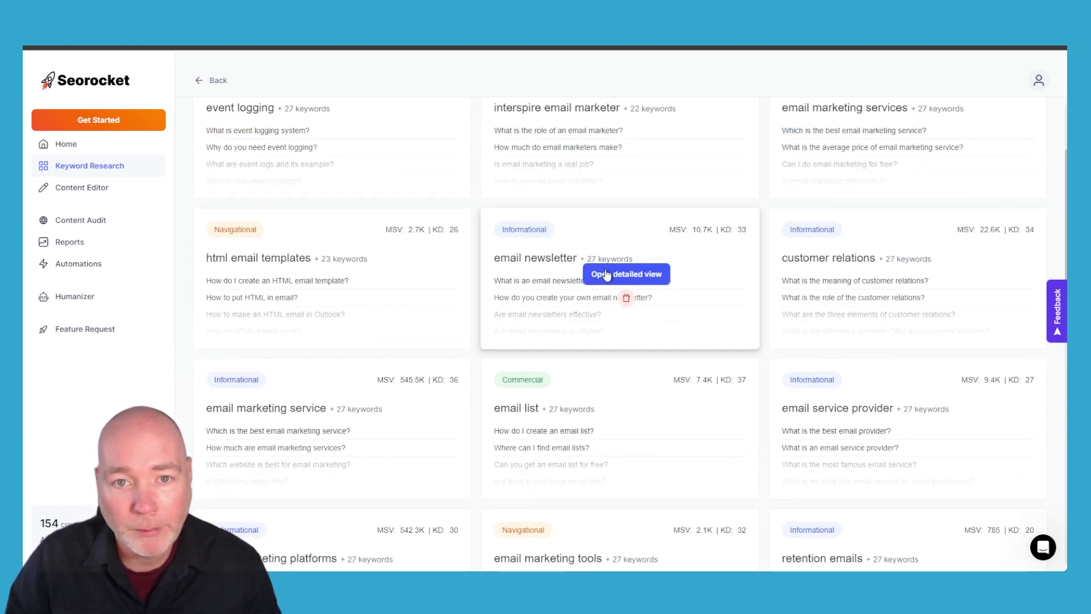
pyautogui.click(606, 275)
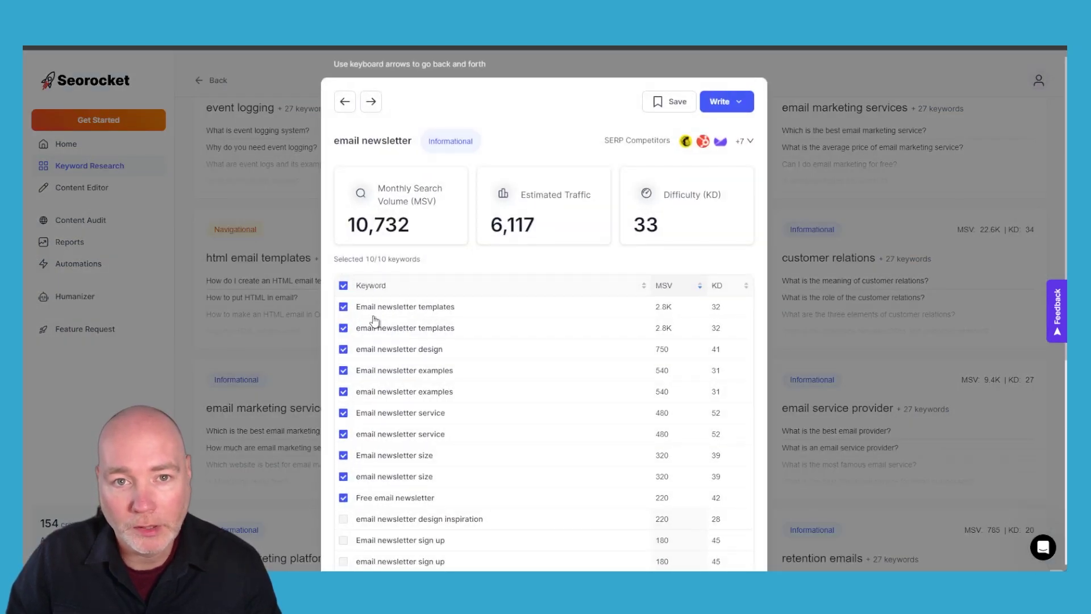
pyautogui.scroll(-3, 379, 324)
pyautogui.scroll(3, 379, 347)
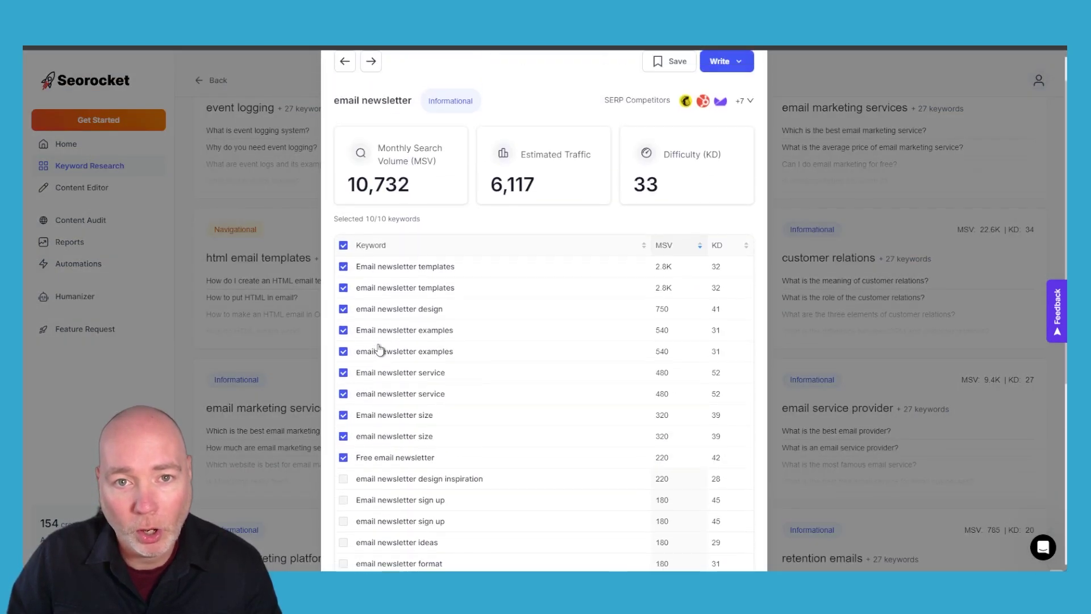
pyautogui.click(733, 105)
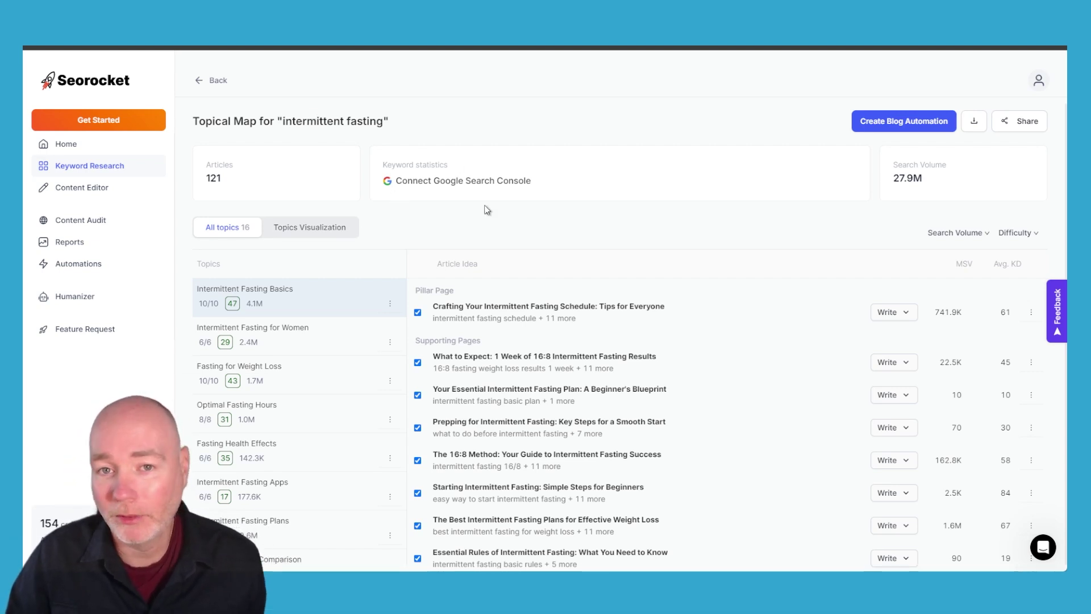
# - Show the intermittent fasting map in Topics Visualization and explore the Intermittent Fasting Basics branches
pyautogui.scroll(-7, 253, 289)
pyautogui.scroll(7, 298, 467)
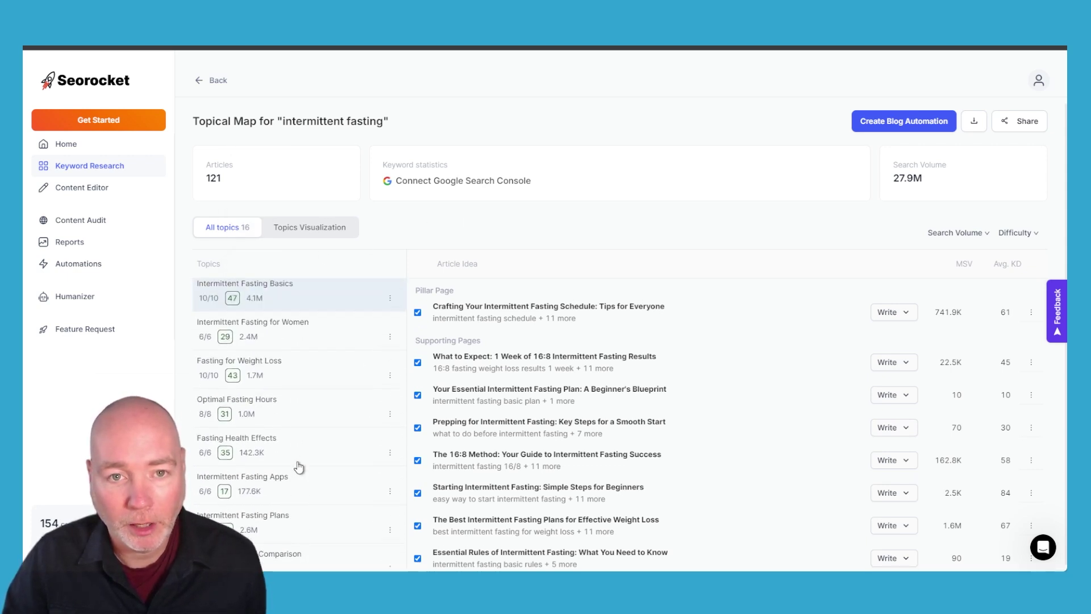
pyautogui.click(294, 230)
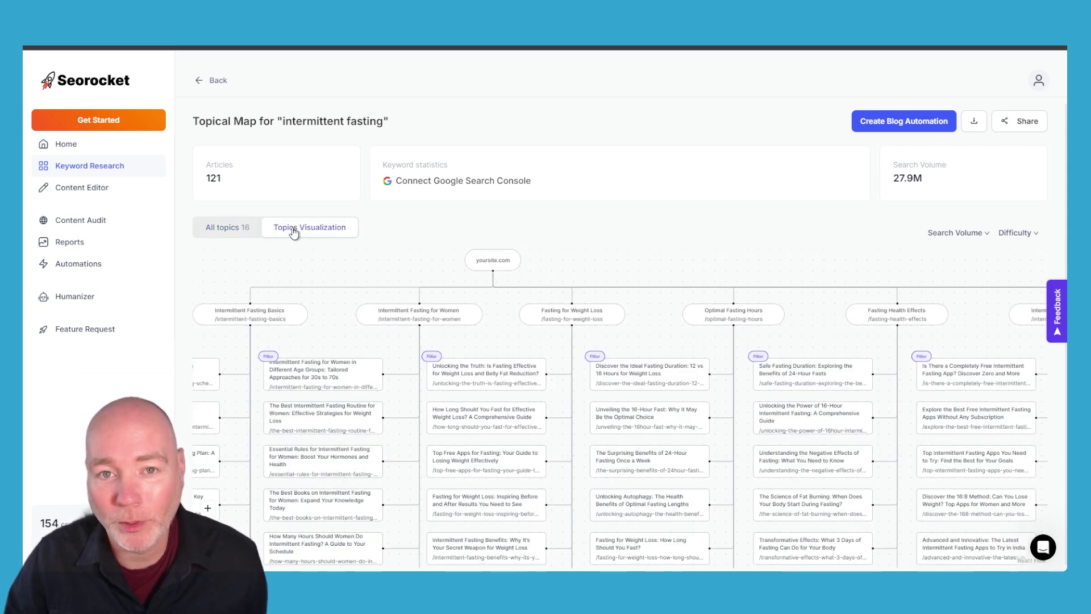
pyautogui.click(493, 262)
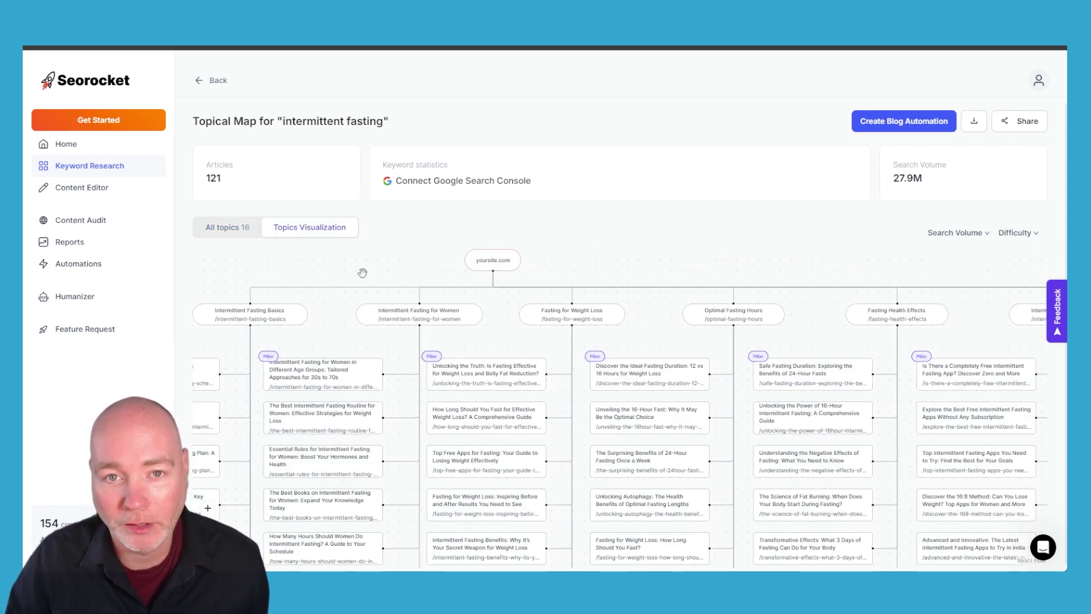
pyautogui.scroll(5, 431, 334)
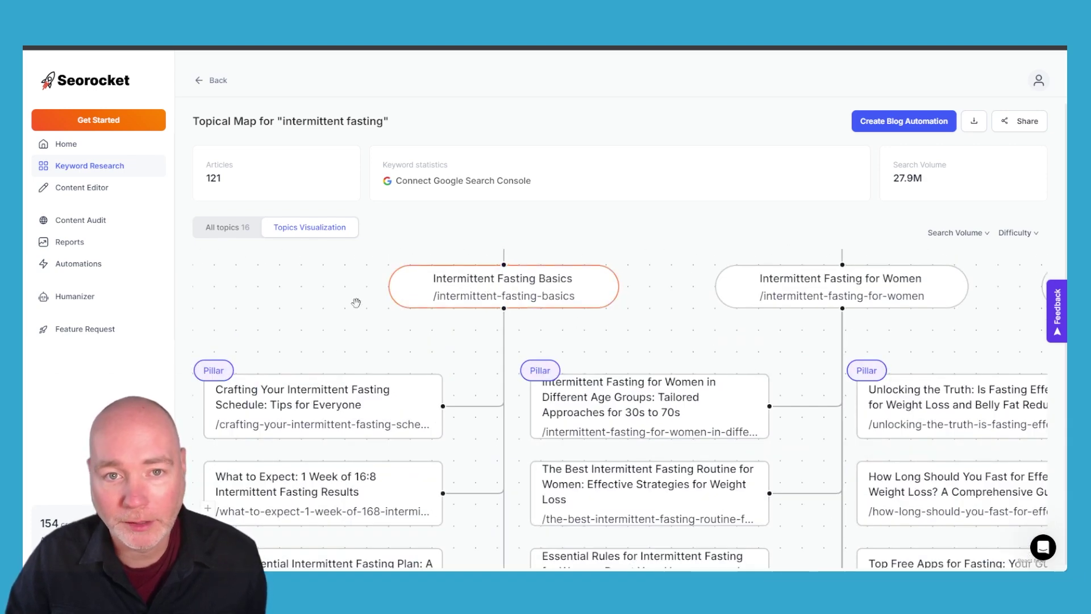
pyautogui.moveTo(300, 316); pyautogui.dragTo(314, 263)
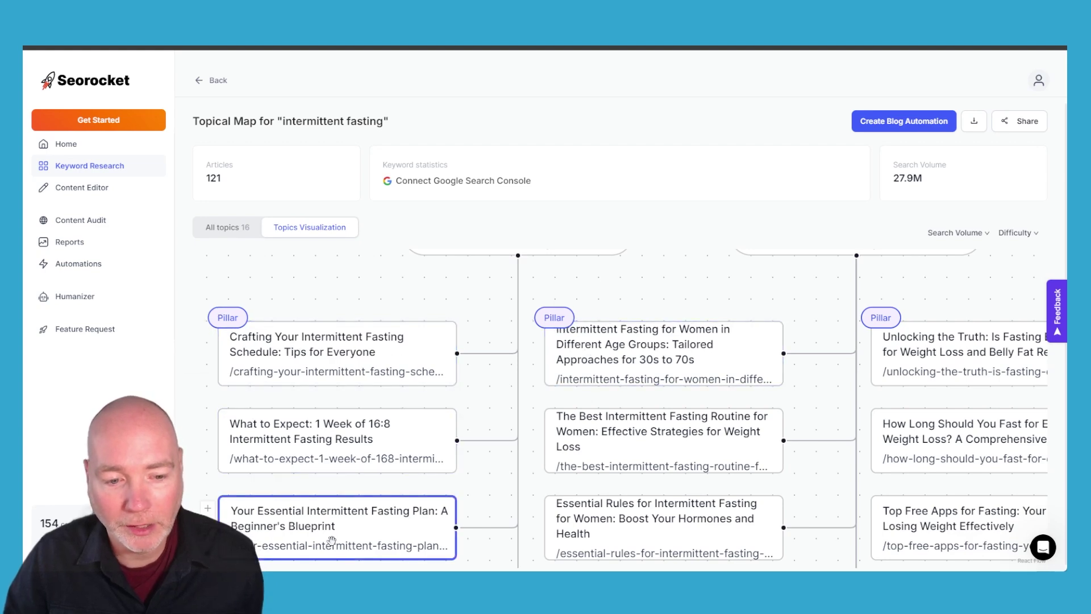
pyautogui.scroll(-2, 621, 339)
pyautogui.scroll(-4, 621, 339)
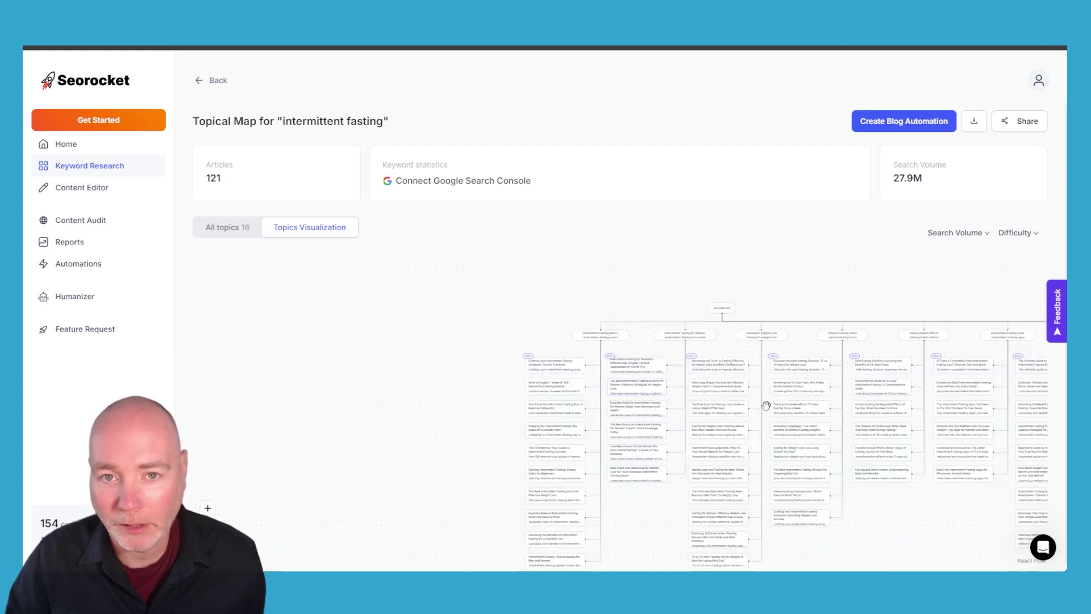
pyautogui.moveTo(927, 500); pyautogui.dragTo(589, 505)
pyautogui.scroll(4, 589, 505)
pyautogui.scroll(-4, 499, 455)
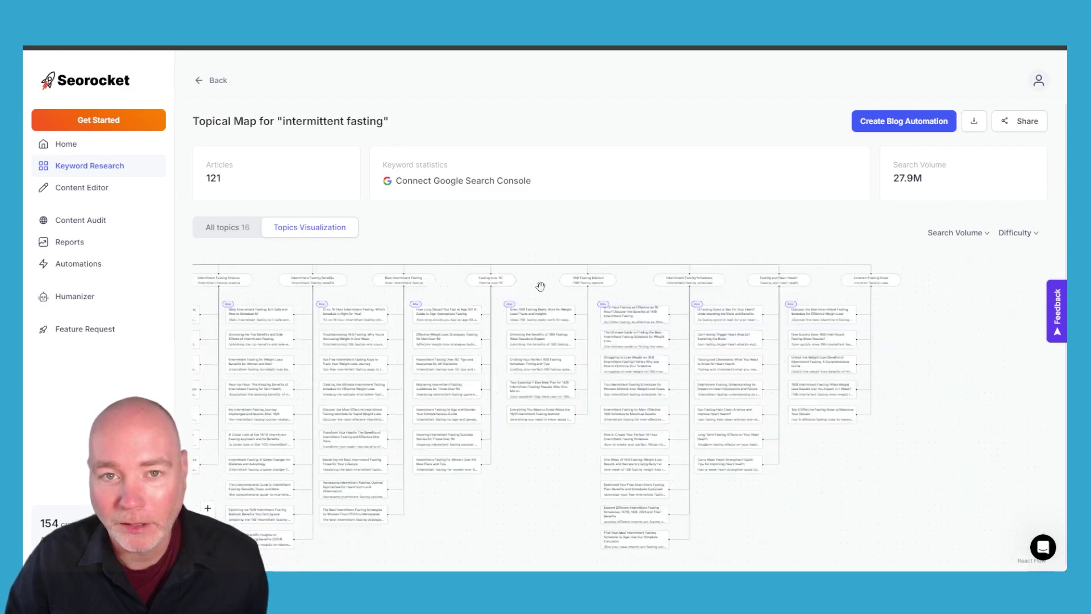
# - Return to Keyword Research, switch to the Topical Map tab and dismiss the Explore dialog
pyautogui.click(93, 166)
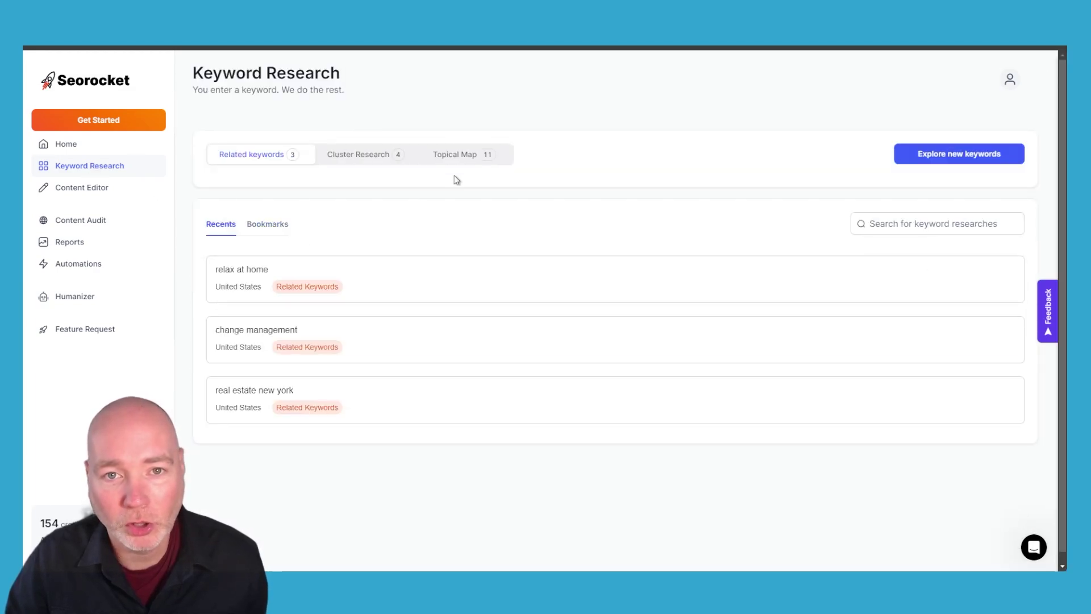
pyautogui.click(459, 159)
pyautogui.click(955, 155)
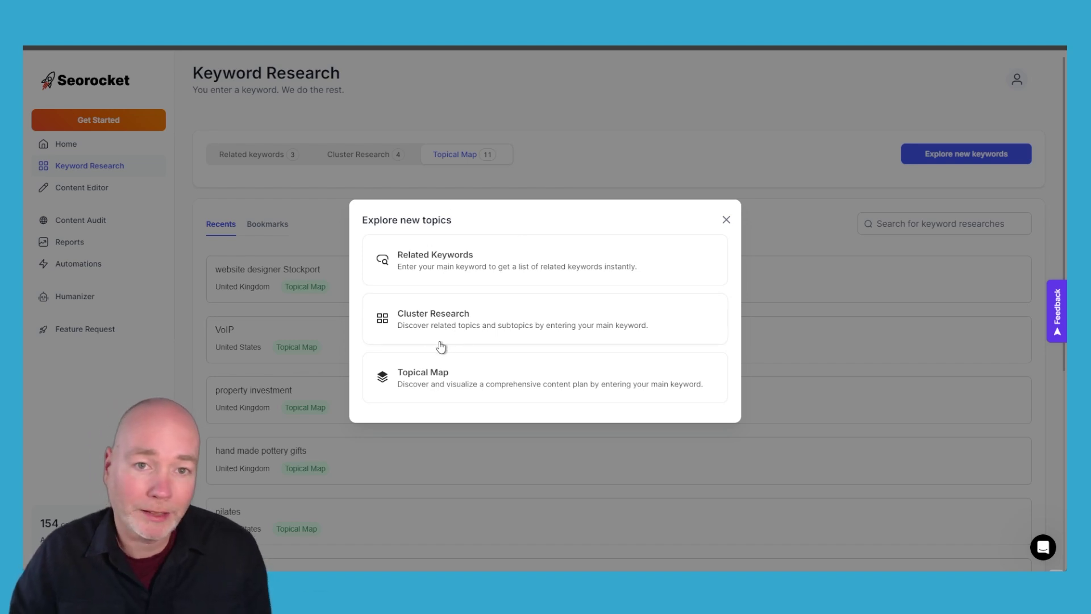
pyautogui.click(319, 395)
# - Open the saved fox topical map from the recent searches
pyautogui.scroll(-5, 318, 395)
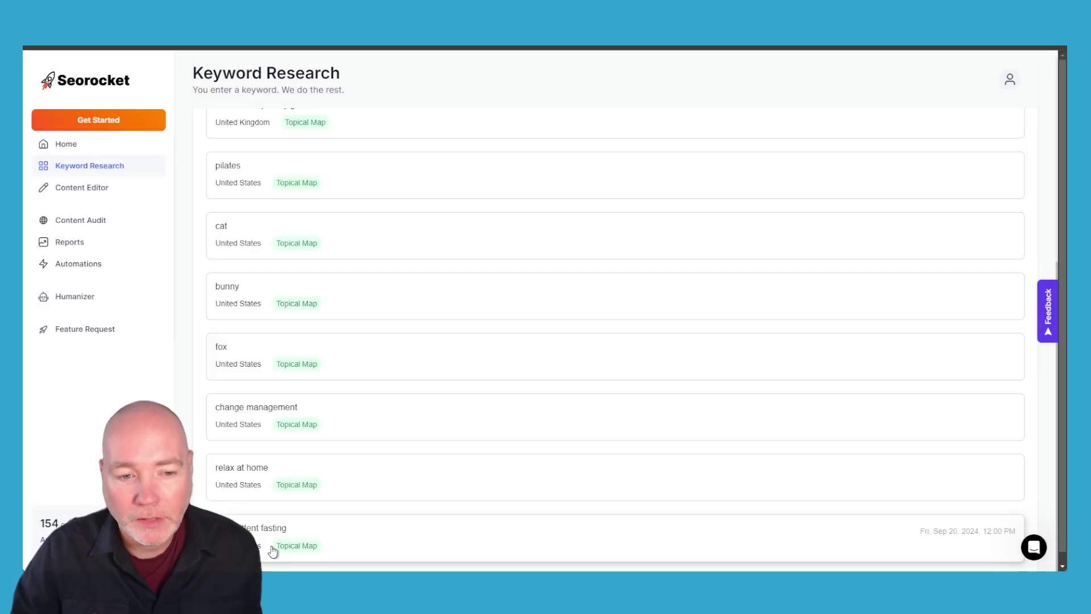
pyautogui.scroll(3, 304, 475)
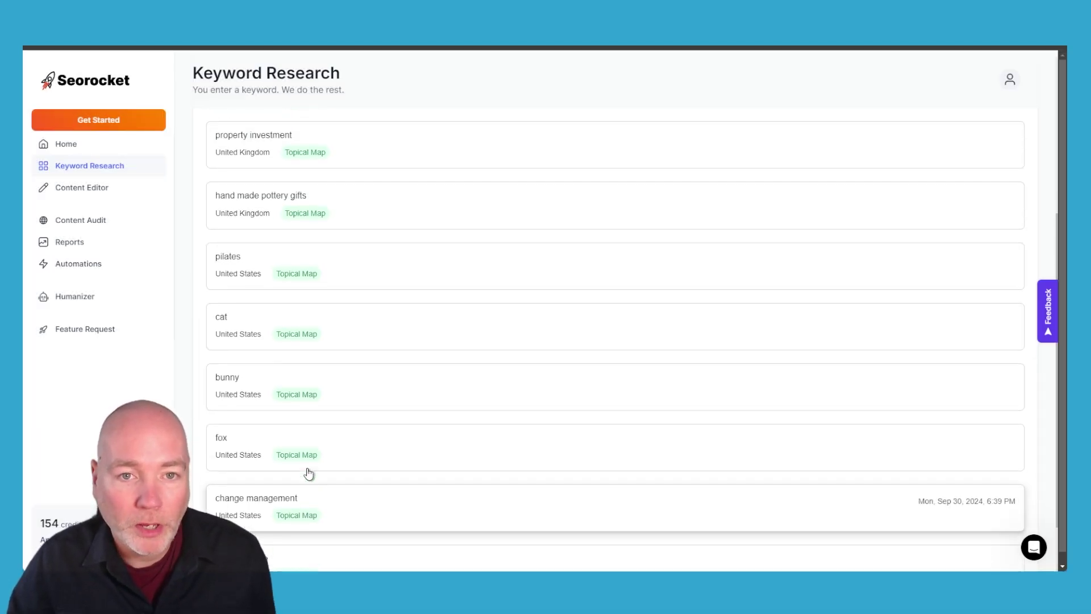
pyautogui.scroll(3, 307, 473)
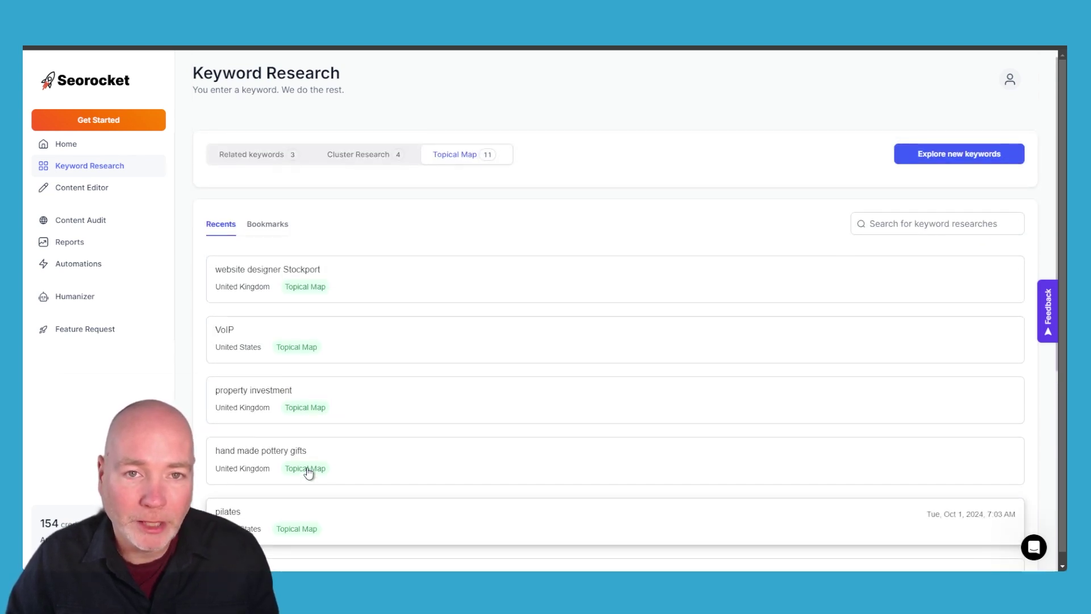
pyautogui.scroll(-6, 310, 469)
pyautogui.scroll(-1, 314, 455)
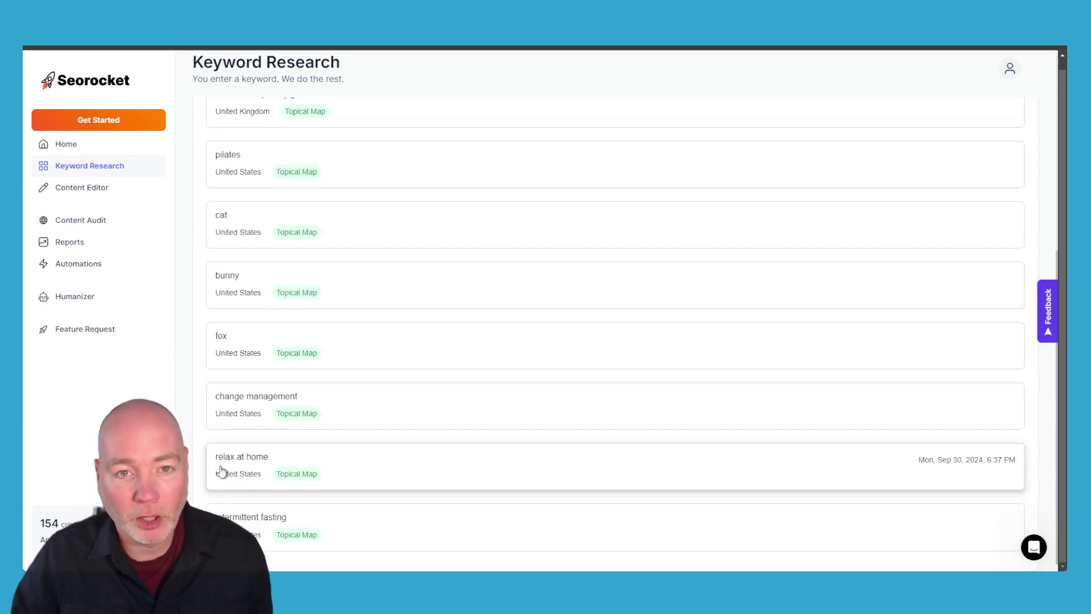
pyautogui.click(245, 341)
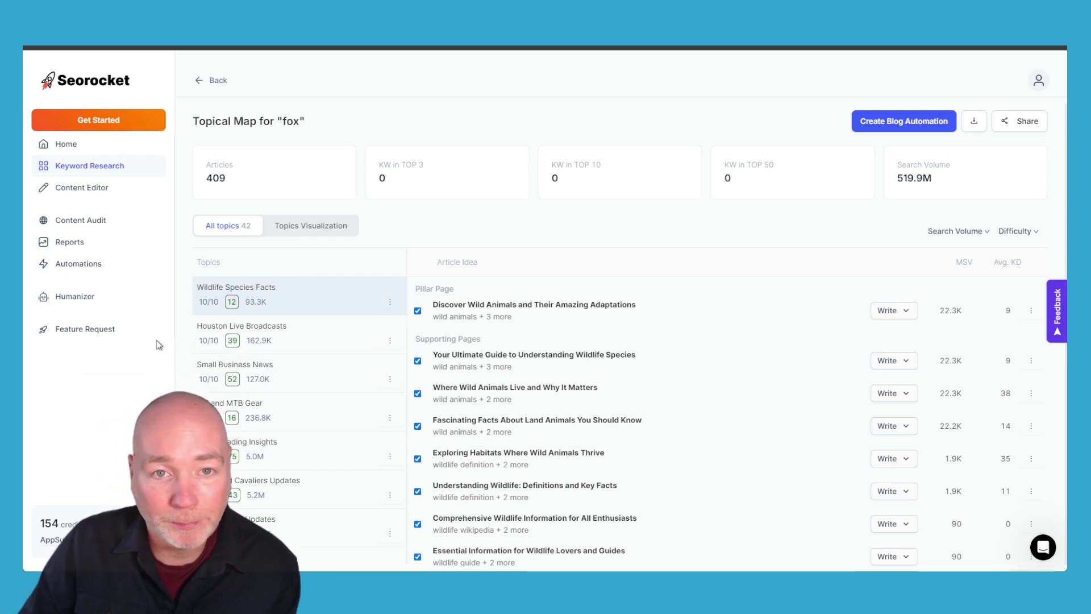
# - Show the fox map as a topic tree, select a topic node and pan to other branches
pyautogui.scroll(-5, 315, 380)
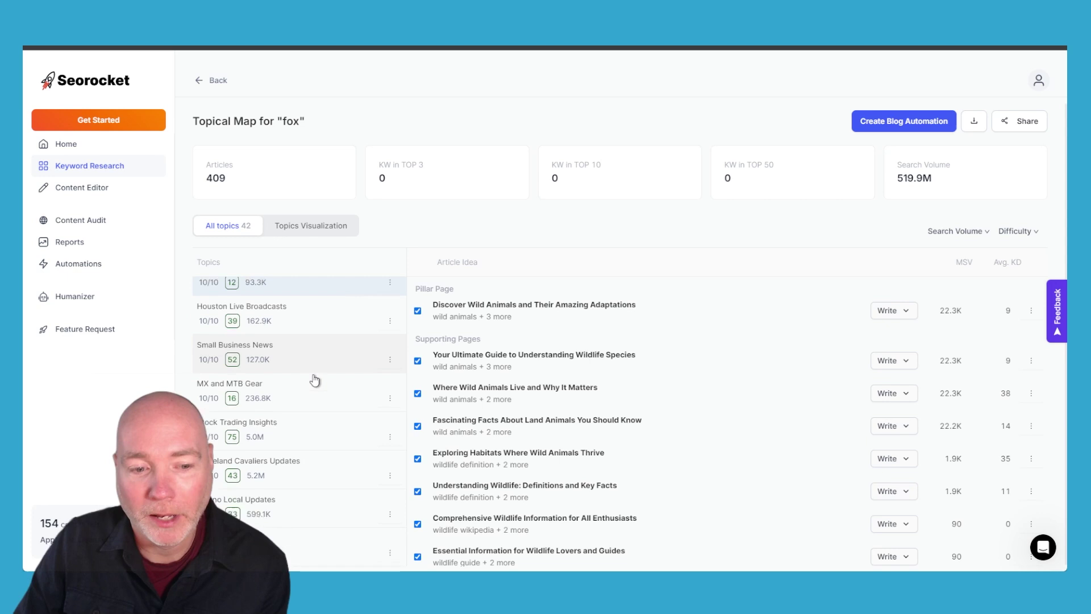
pyautogui.click(307, 231)
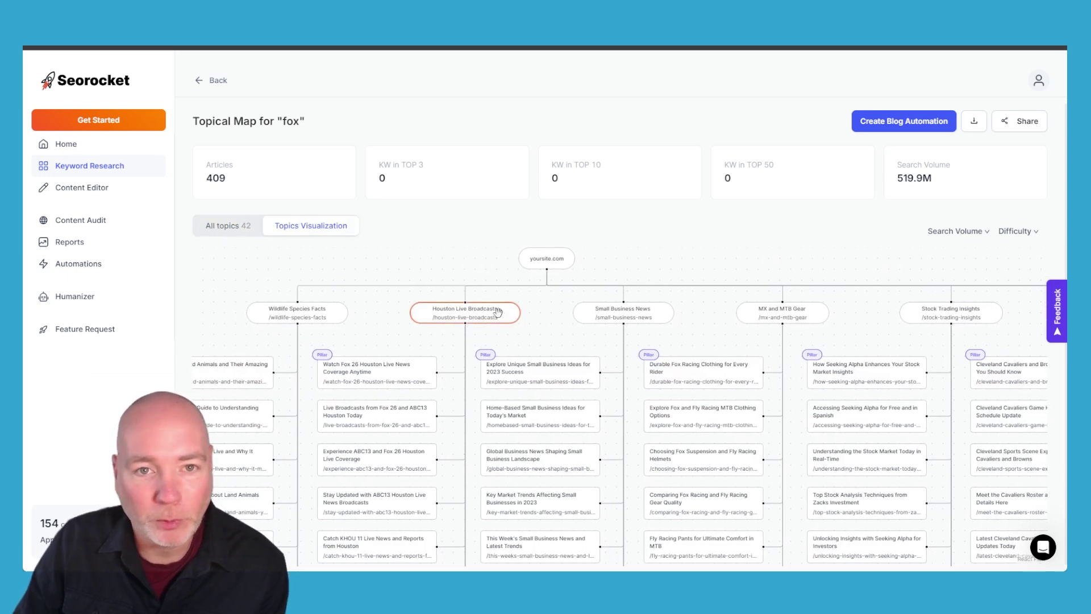
pyautogui.click(270, 313)
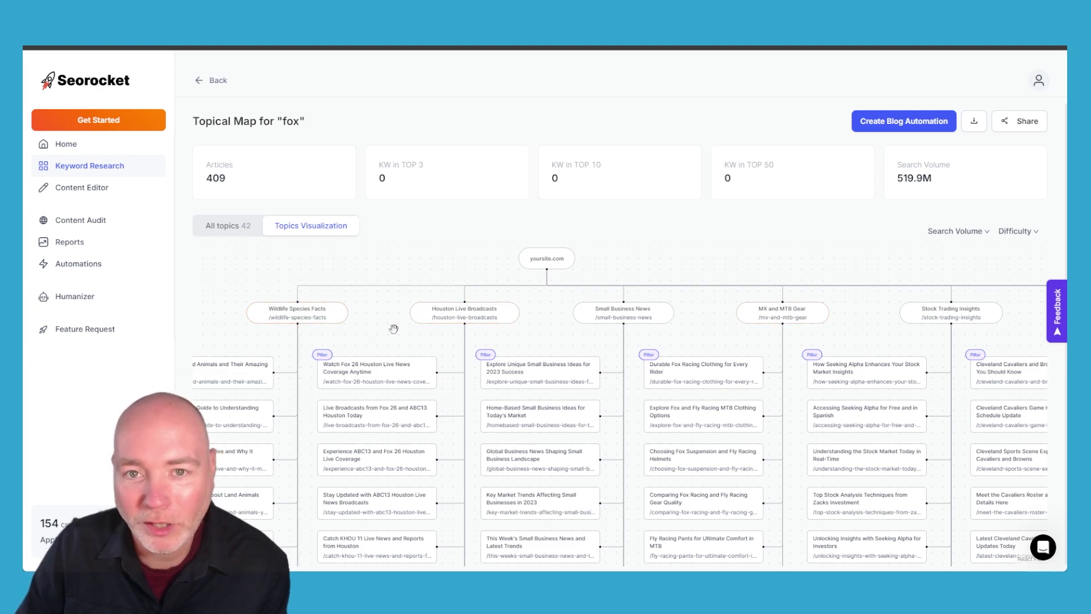
pyautogui.scroll(3, 321, 340)
pyautogui.moveTo(384, 318); pyautogui.dragTo(488, 318)
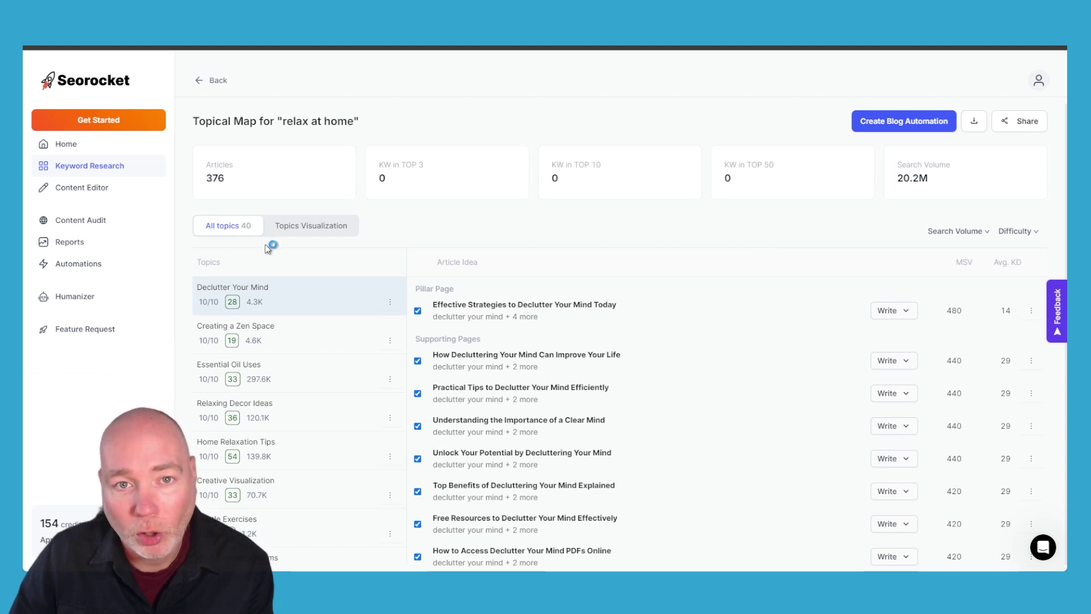
# - After checking the pillar article's Write options, start a blog automation for the relax at home map
pyautogui.click(907, 311)
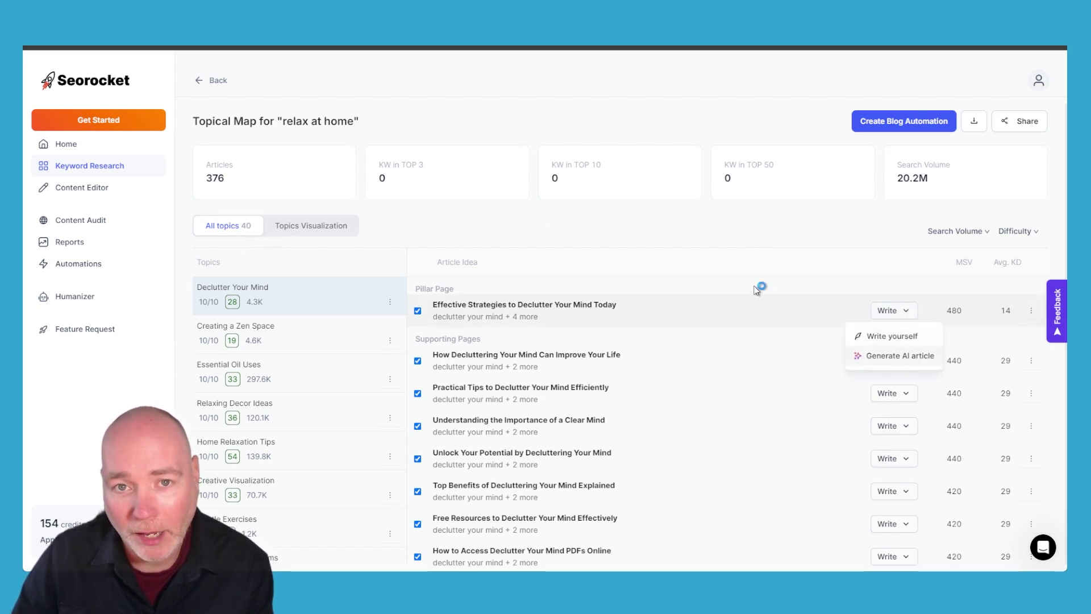
pyautogui.click(760, 250)
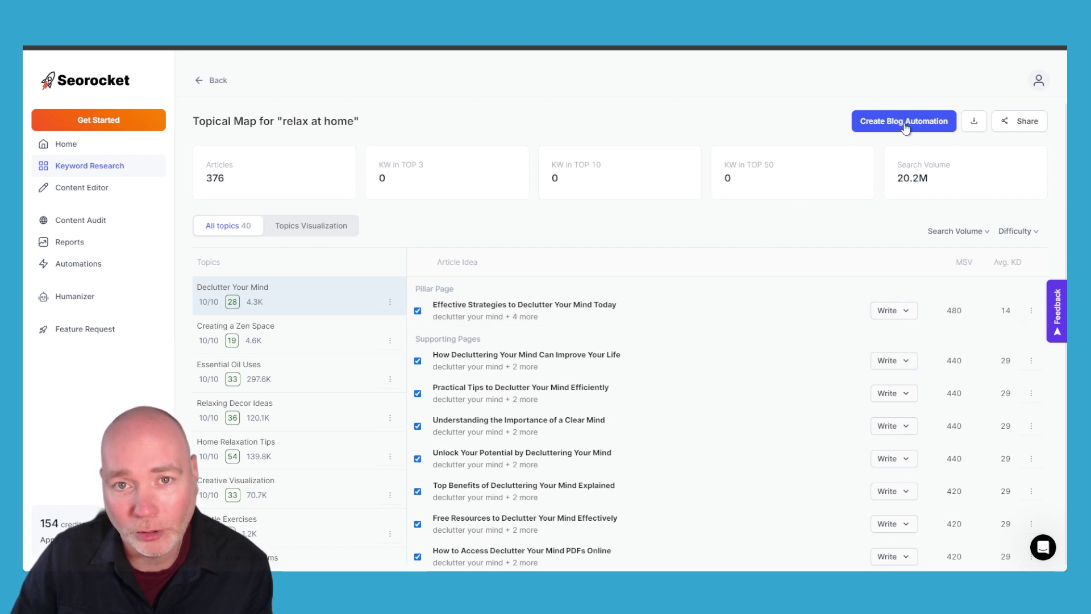
pyautogui.click(904, 122)
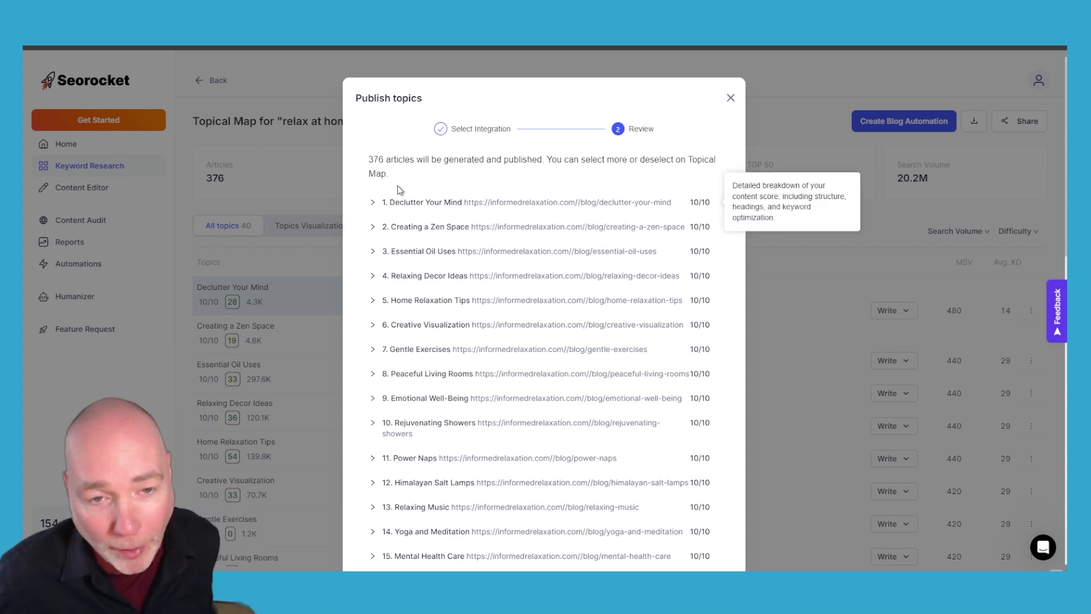
# - Set the Time gap to 1 hour, then to Every day, comparing the finish dates
pyautogui.scroll(-10, 478, 216)
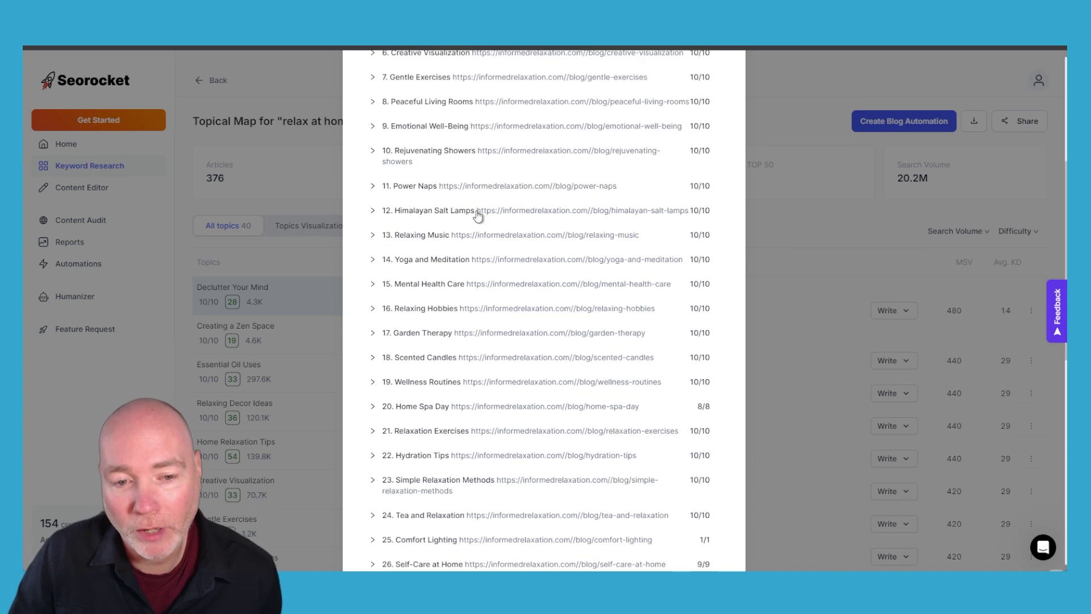
pyautogui.scroll(-5, 476, 214)
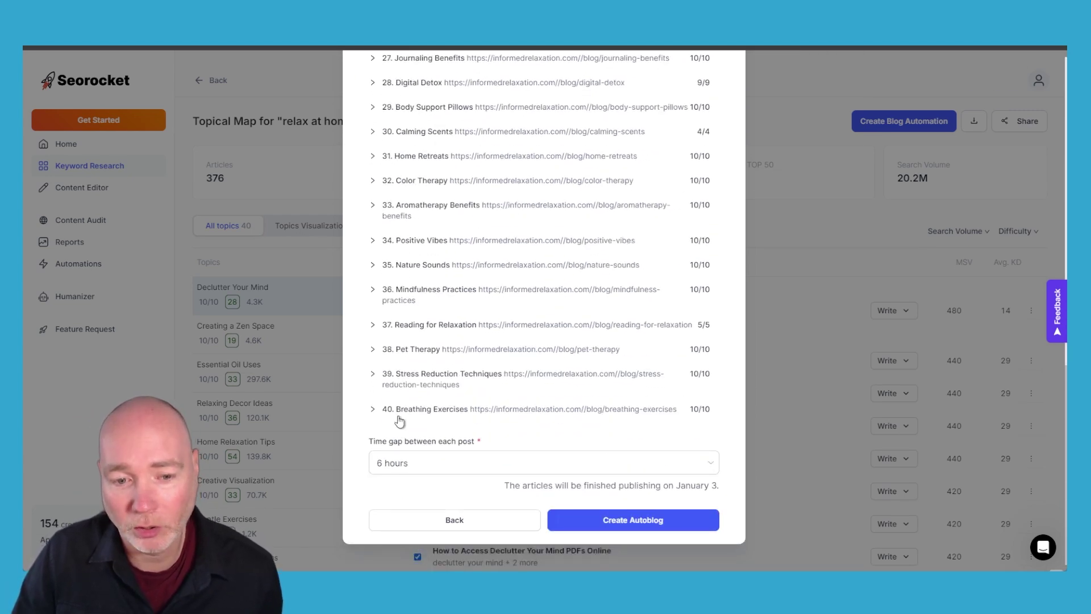
pyautogui.click(436, 463)
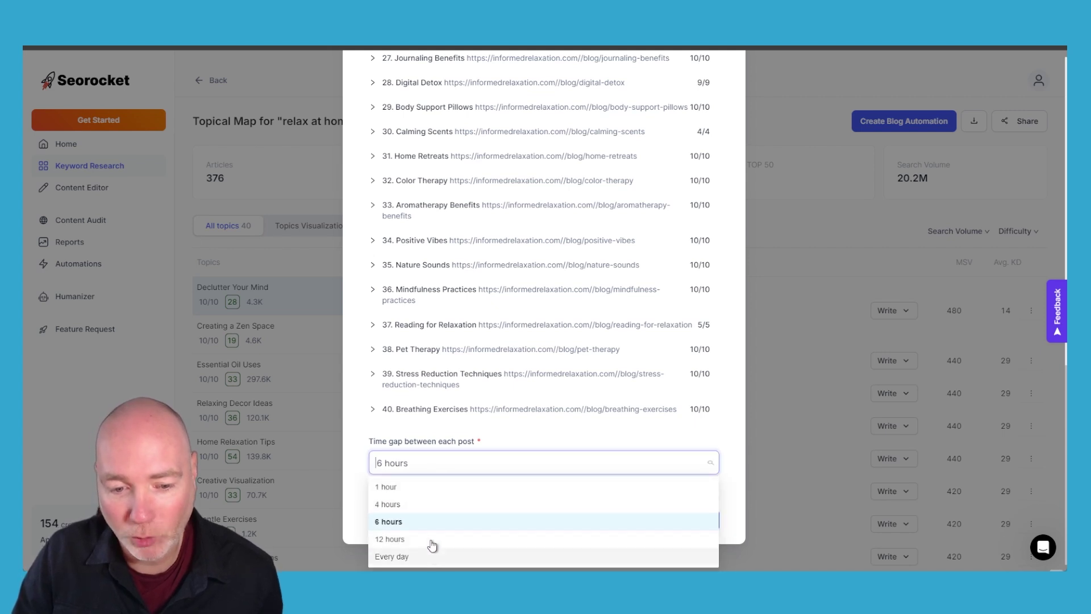
pyautogui.click(415, 486)
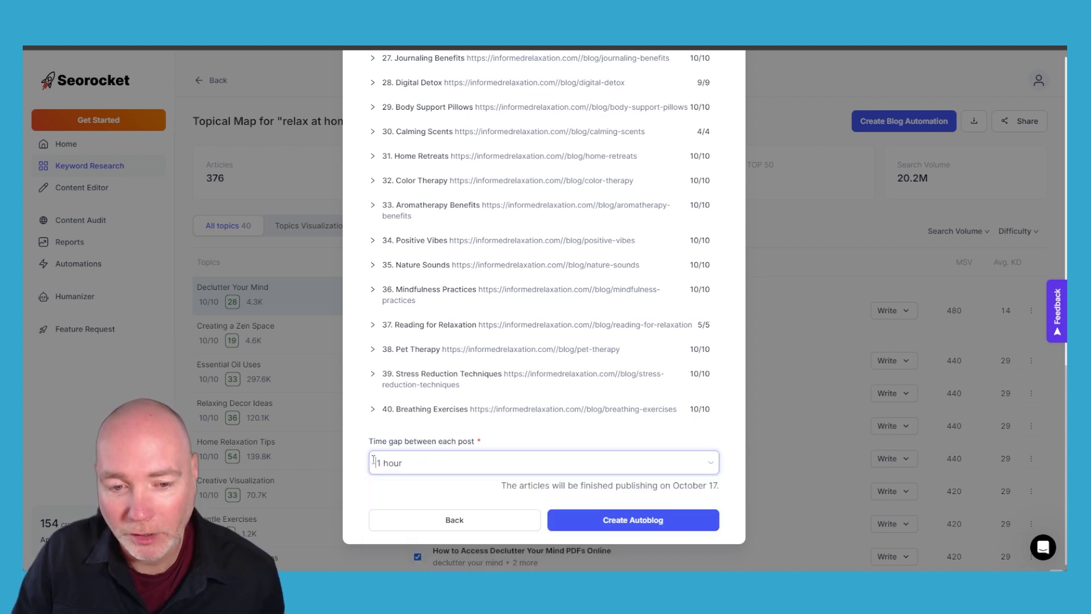
pyautogui.click(455, 470)
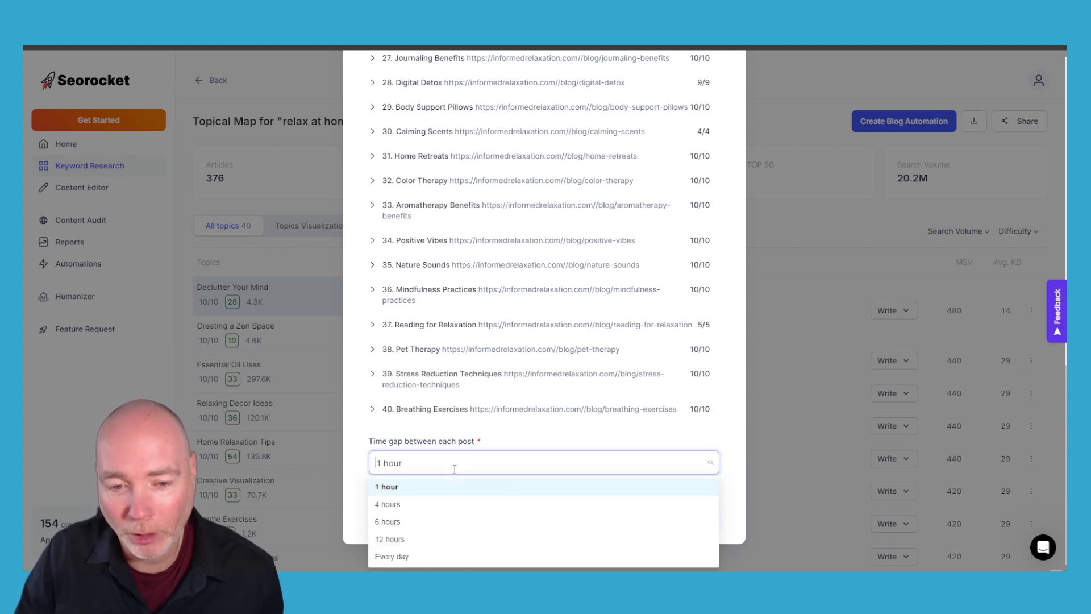
pyautogui.click(408, 557)
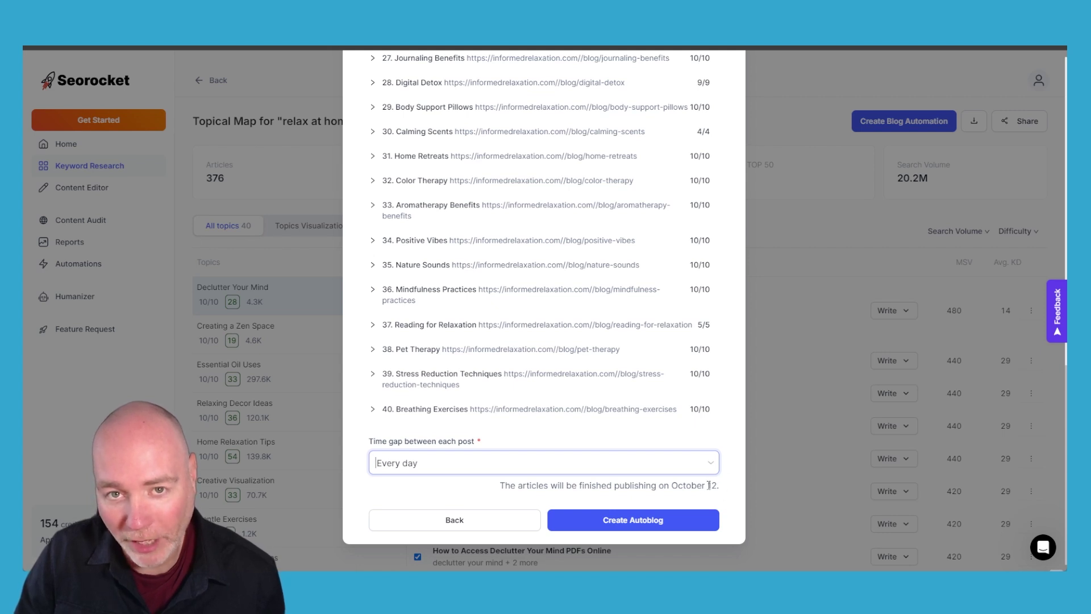
# - Switch the gap back to 1 hour, then Every day again, and close the review without creating it
pyautogui.click(682, 463)
pyautogui.click(469, 487)
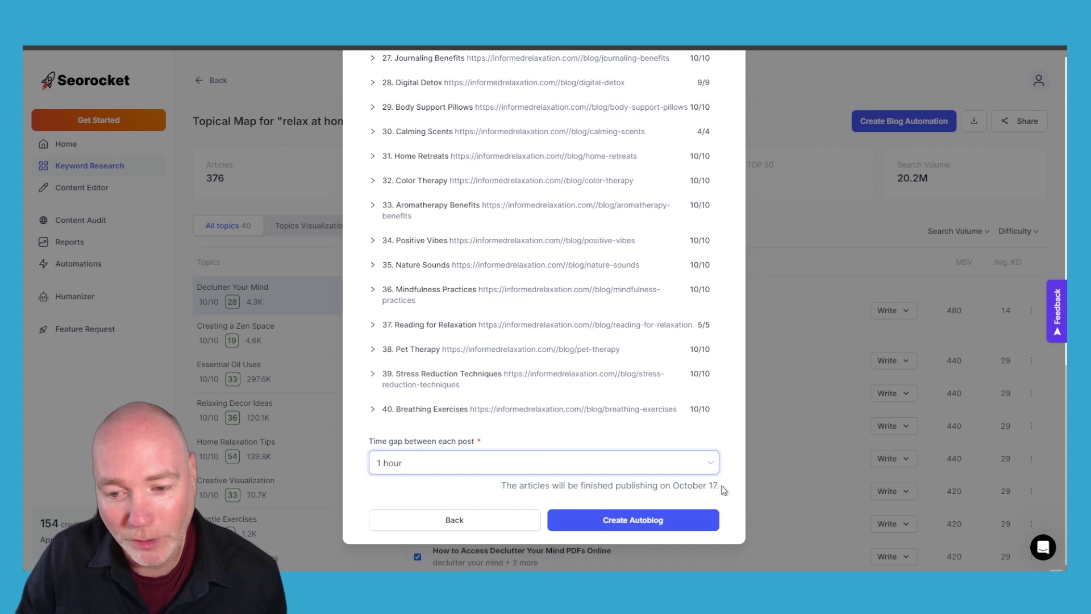
pyautogui.click(598, 463)
pyautogui.click(421, 557)
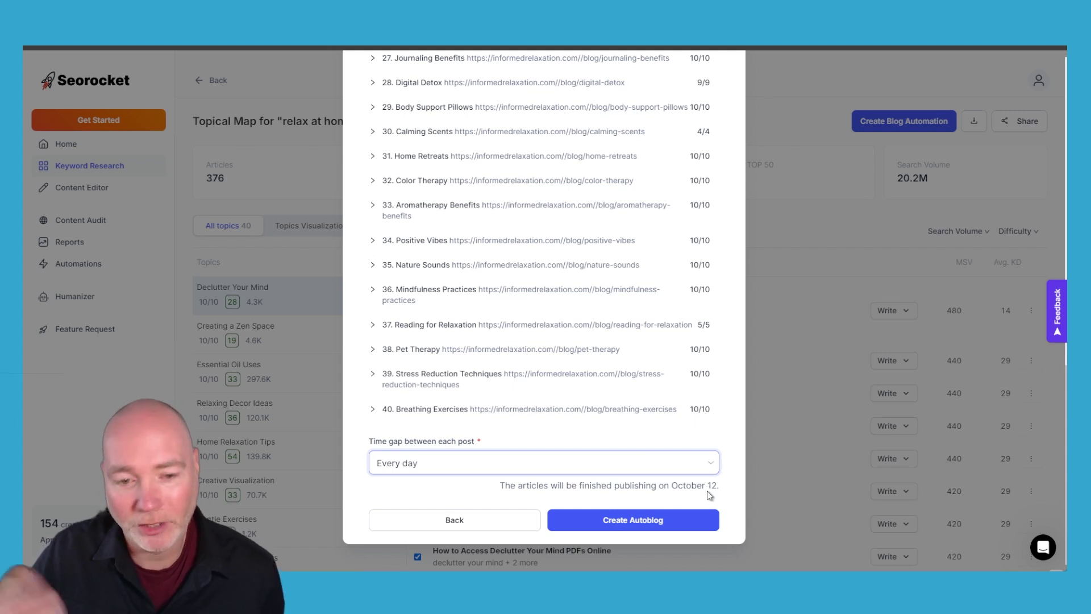
pyautogui.press('Escape')
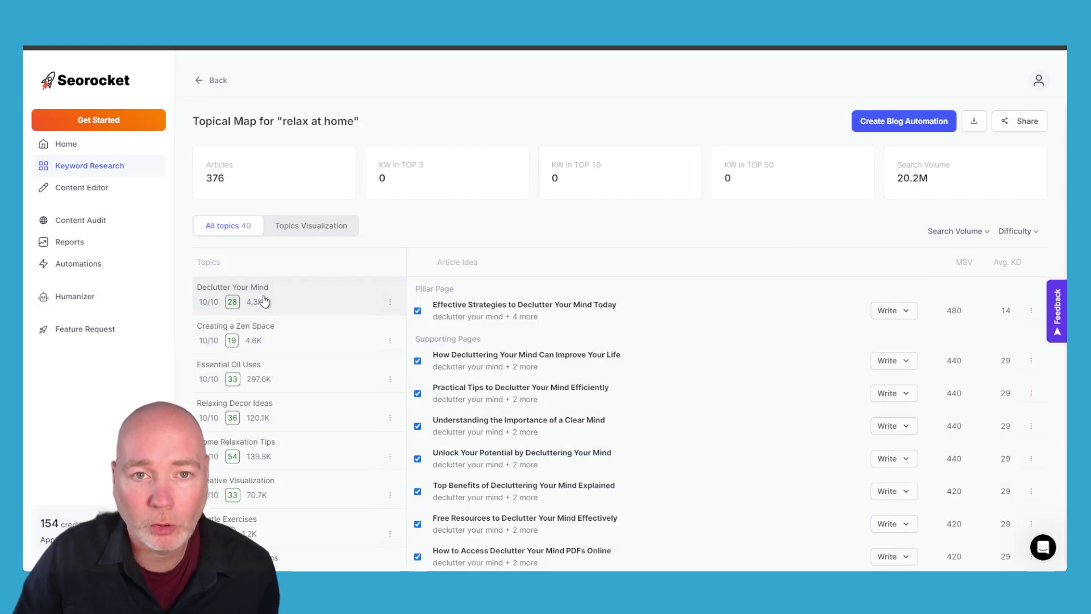
# - Browse the Creating a Zen Space and Essential Oil Uses topics, then generate the pillar article with AI
pyautogui.click(293, 337)
pyautogui.click(299, 370)
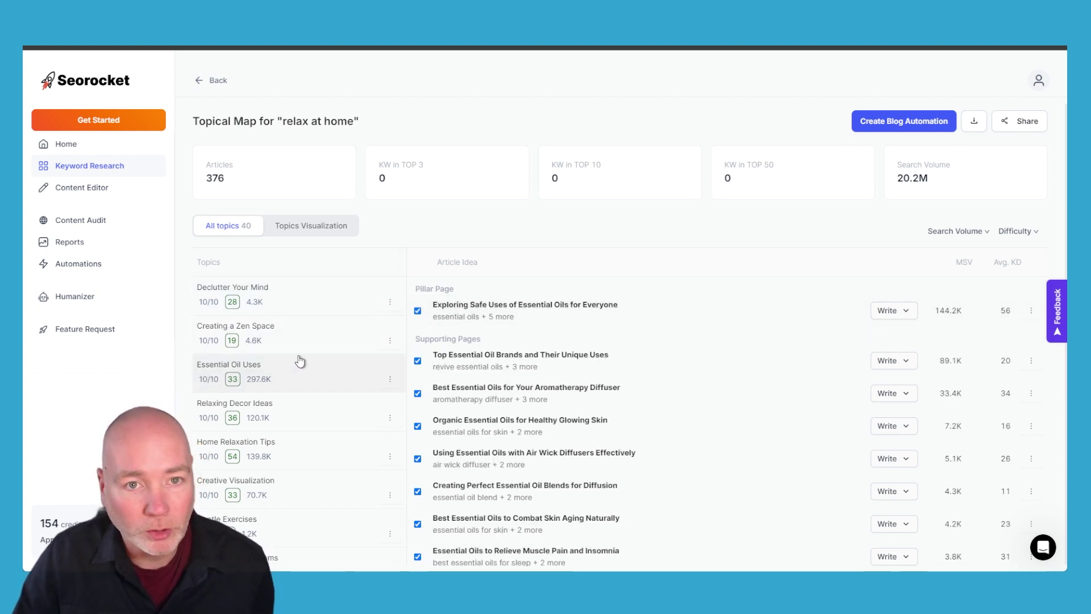
pyautogui.scroll(-2, 299, 360)
pyautogui.scroll(-4, 263, 440)
pyautogui.scroll(-1, 550, 390)
pyautogui.scroll(1, 550, 389)
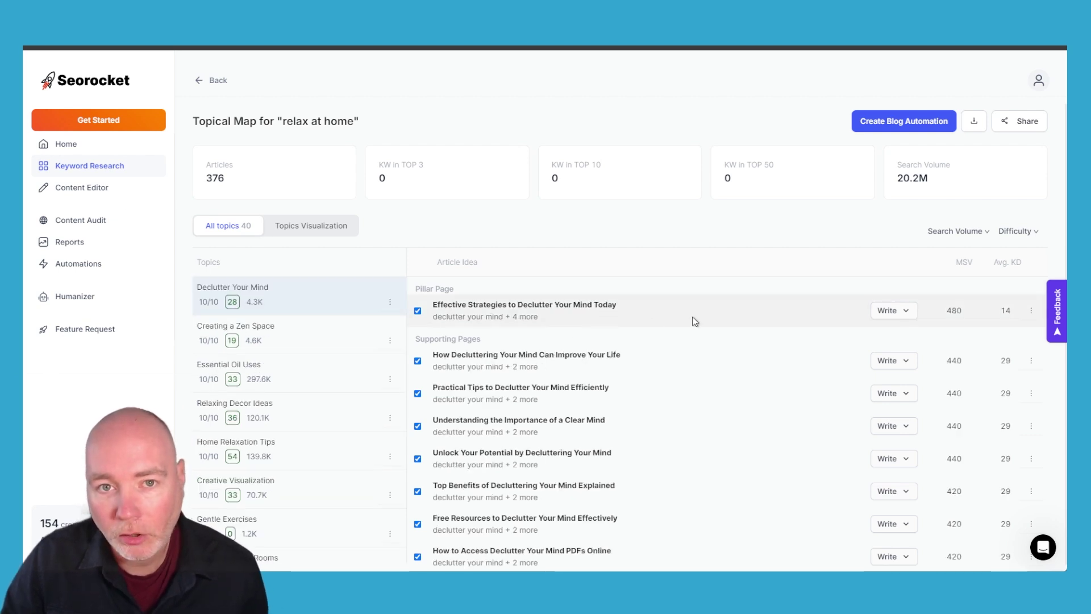
pyautogui.click(903, 312)
pyautogui.click(894, 358)
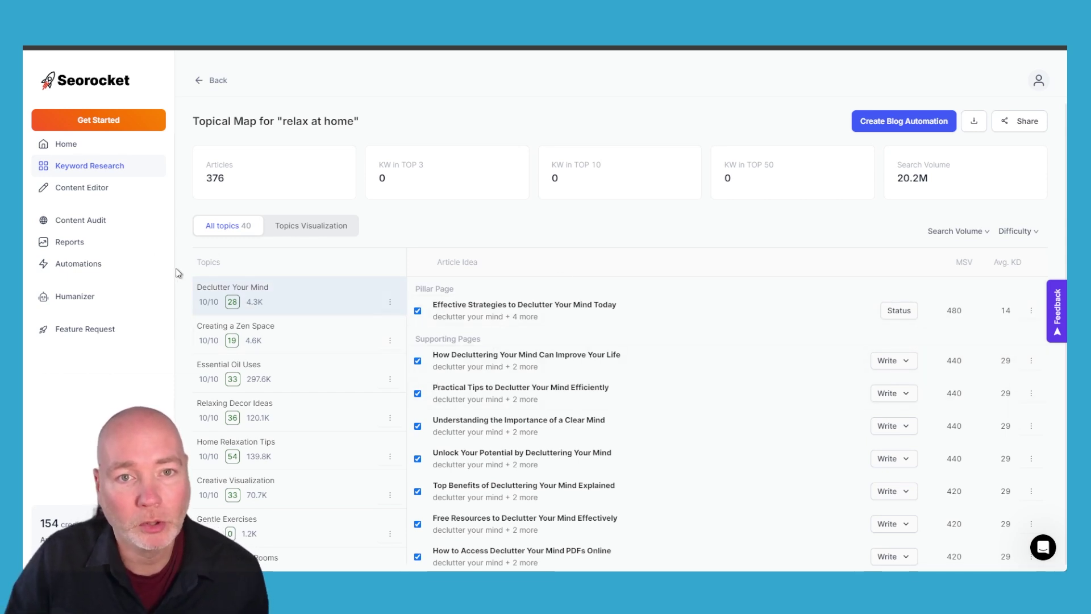
# - From Content Audit's Best Opportunities, open the Websites For Growth Hungry Business Owners page for optimisation (38/100)
pyautogui.click(97, 189)
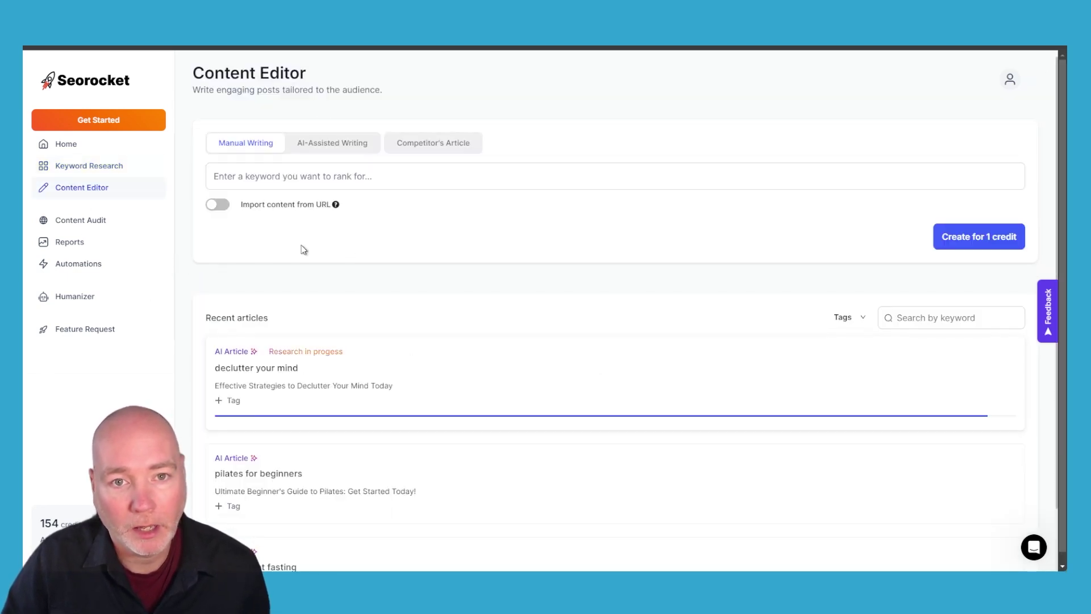
pyautogui.scroll(-2, 375, 409)
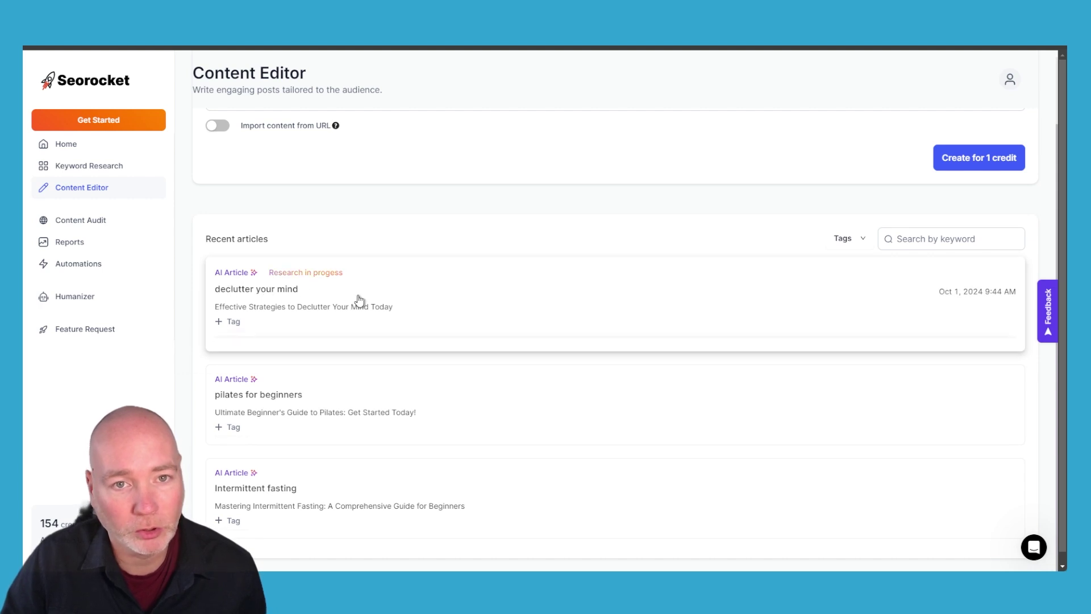
pyautogui.click(80, 220)
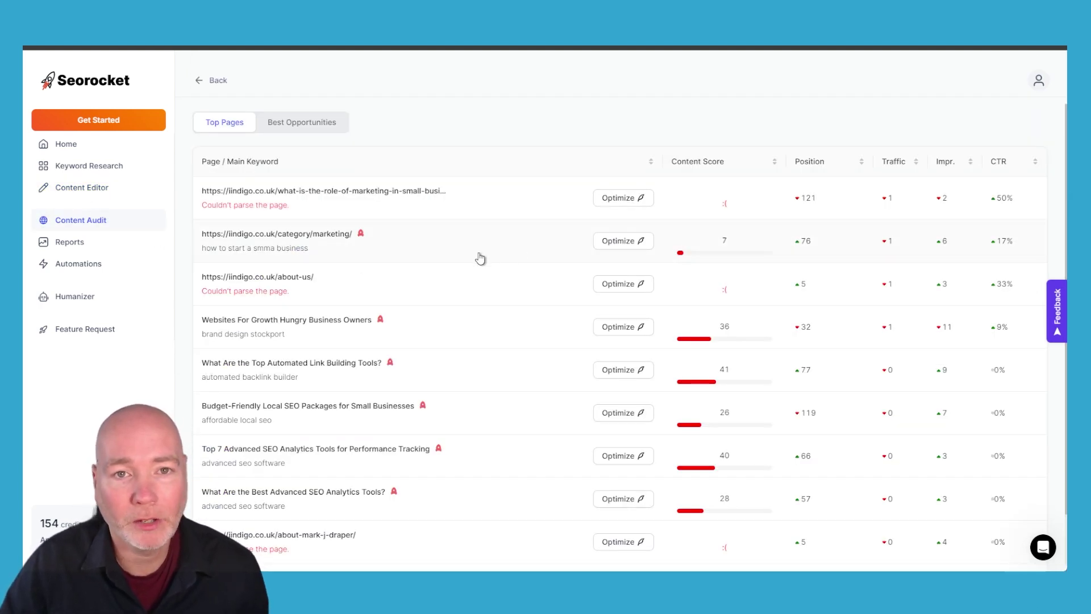
pyautogui.click(305, 130)
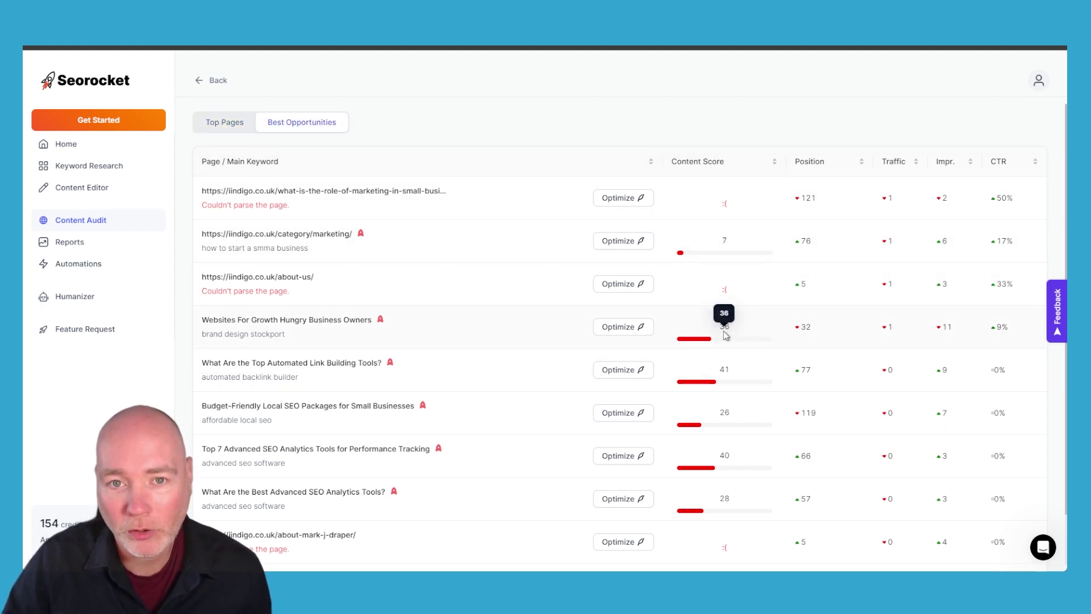
pyautogui.click(634, 327)
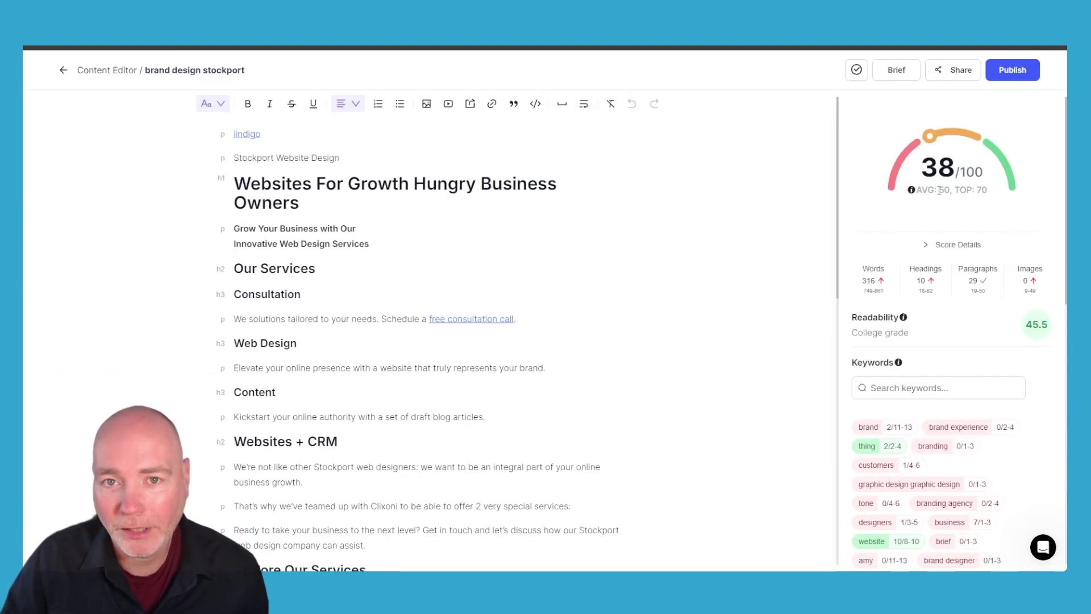
# - Scroll through the page's keyword suggestions in the editor panel
pyautogui.scroll(-3, 938, 193)
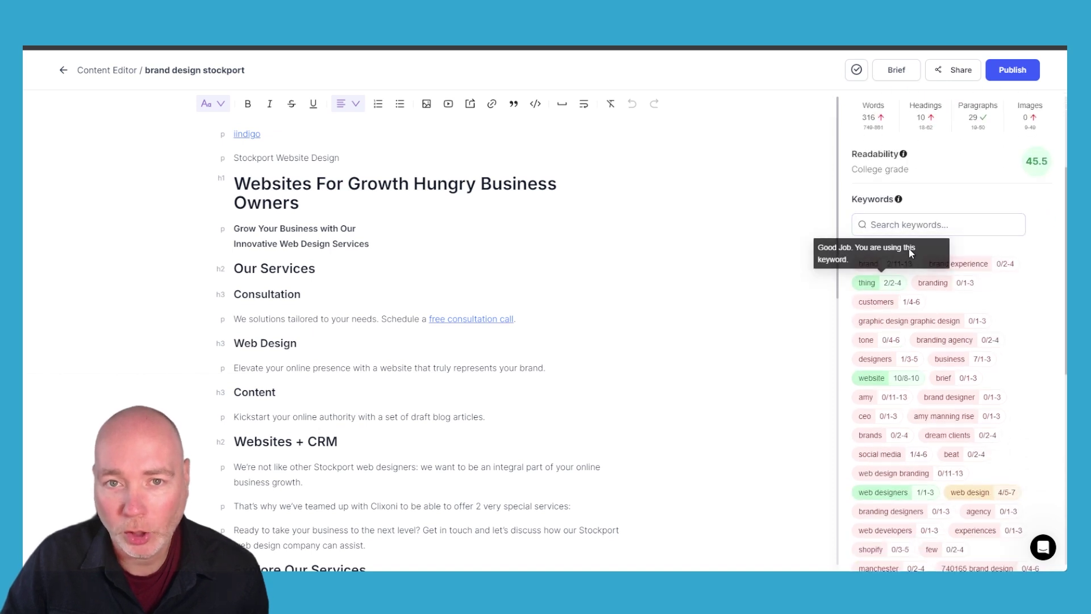
pyautogui.scroll(-4, 924, 306)
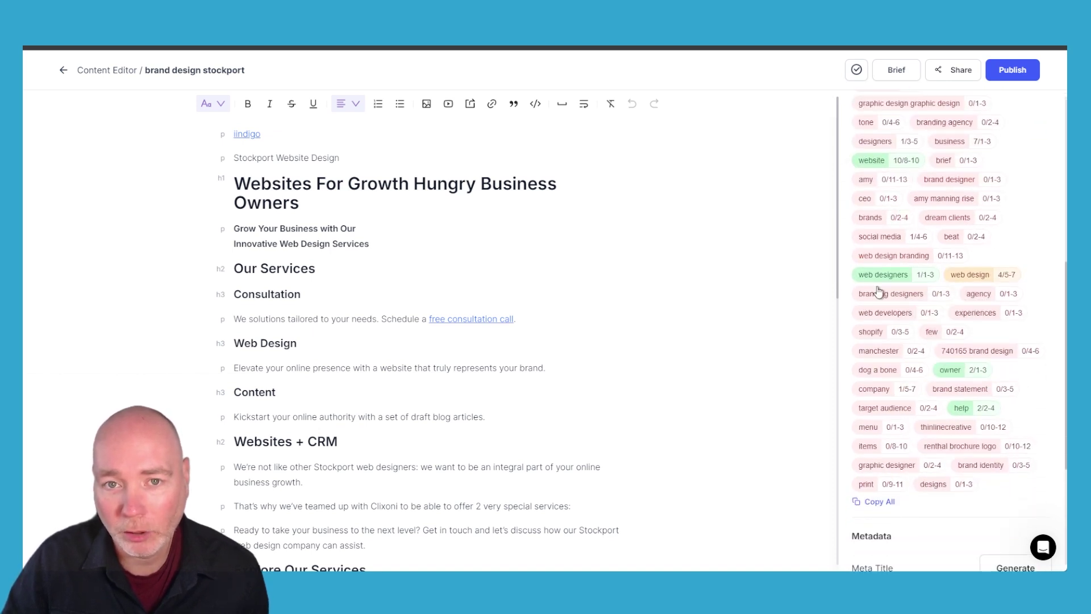
pyautogui.scroll(-4, 914, 292)
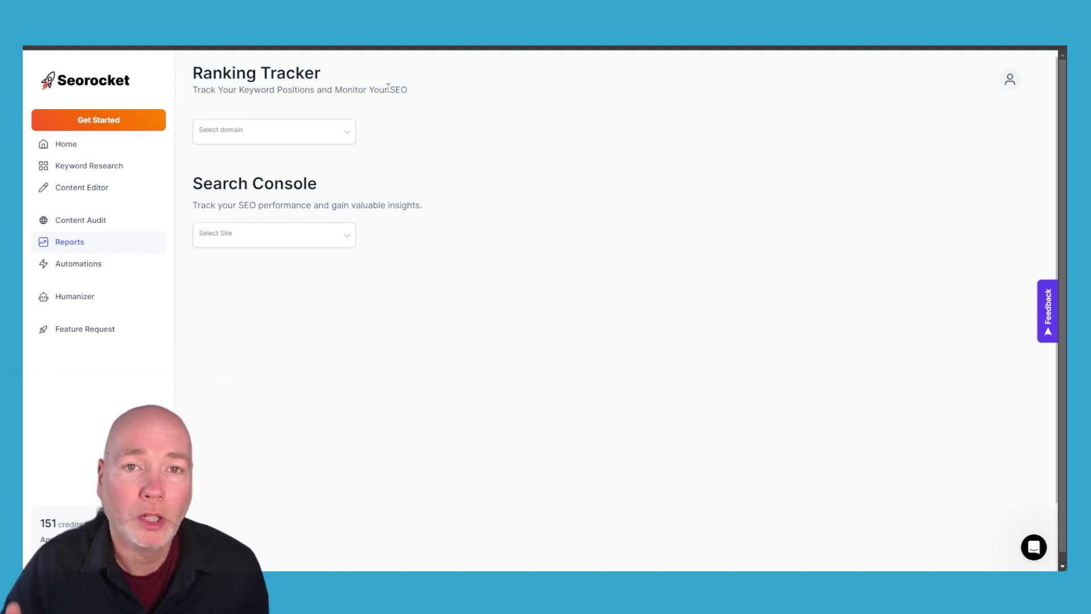
# - Return to the Content Editor and open step 1 of 2 of customising the declutter your mind article
pyautogui.scroll(-1, 94, 272)
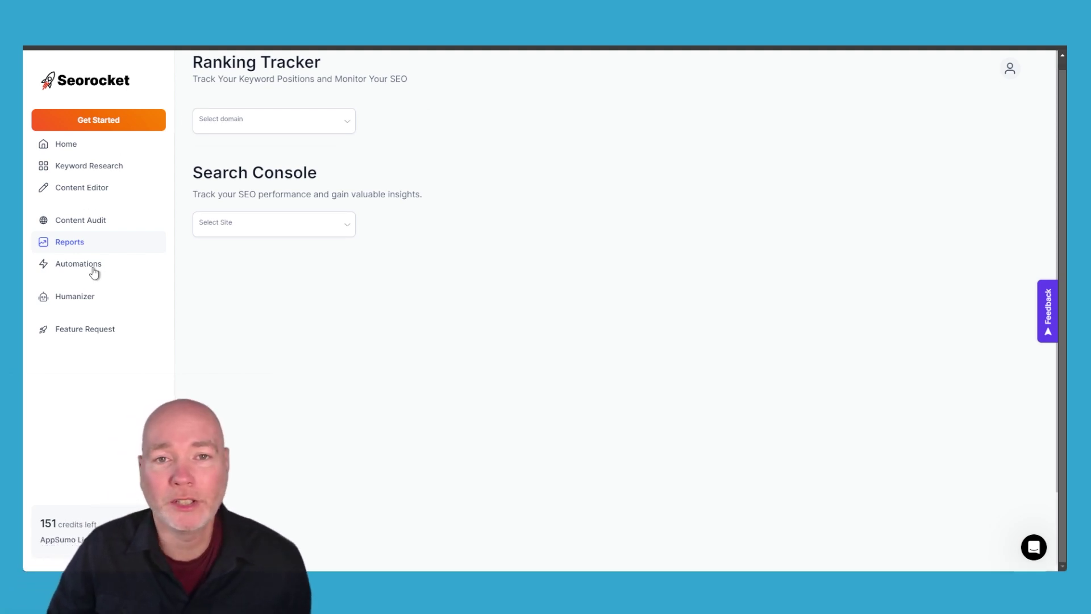
pyautogui.click(108, 193)
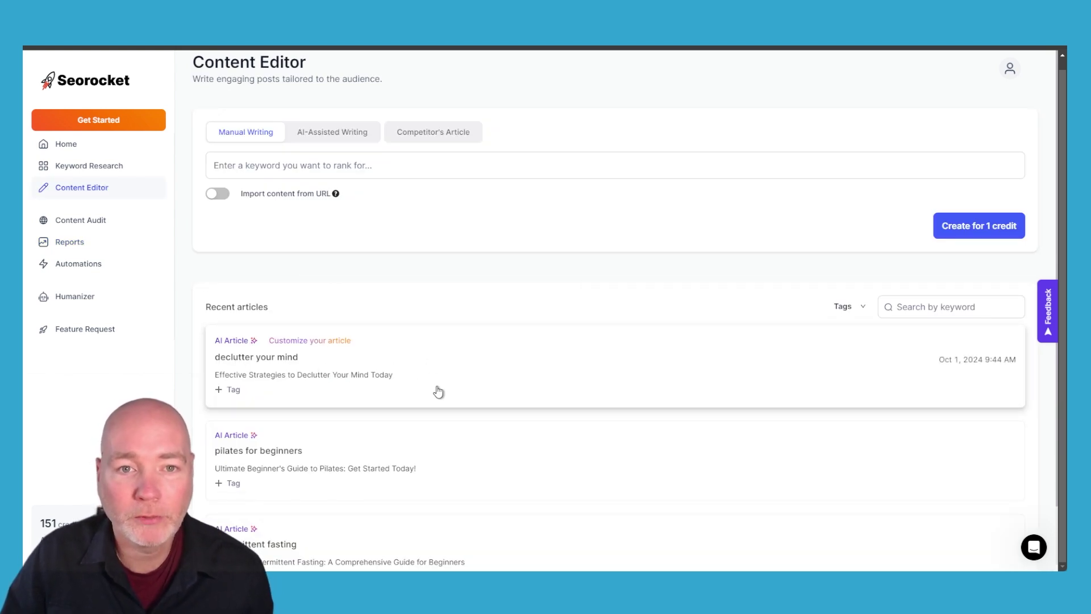
pyautogui.click(402, 373)
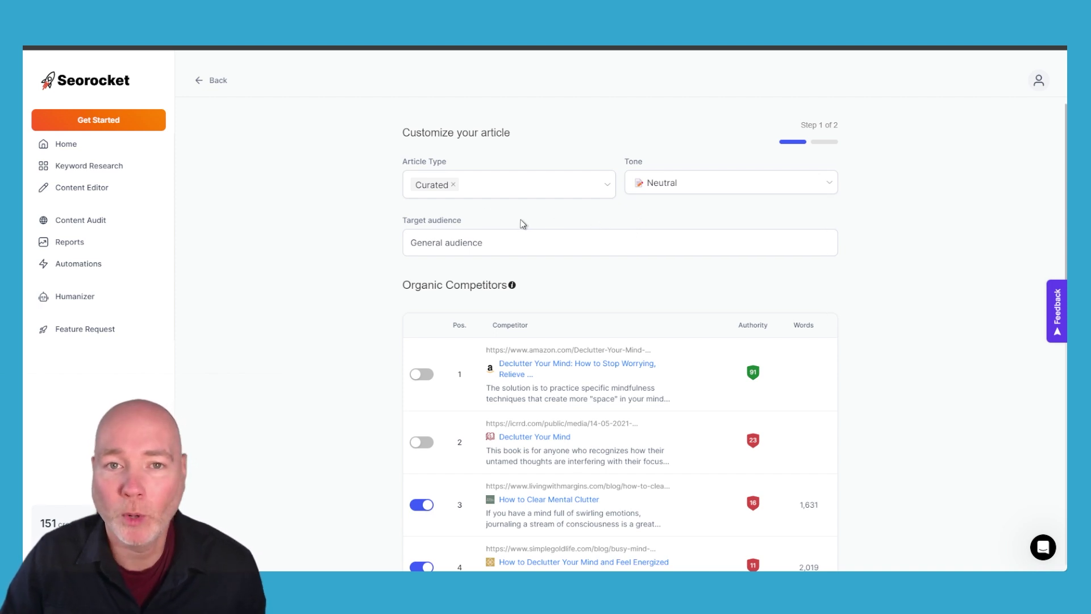
# - Check the article types and set the declutter article's tone to Friendly
pyautogui.click(608, 184)
pyautogui.scroll(-2, 569, 273)
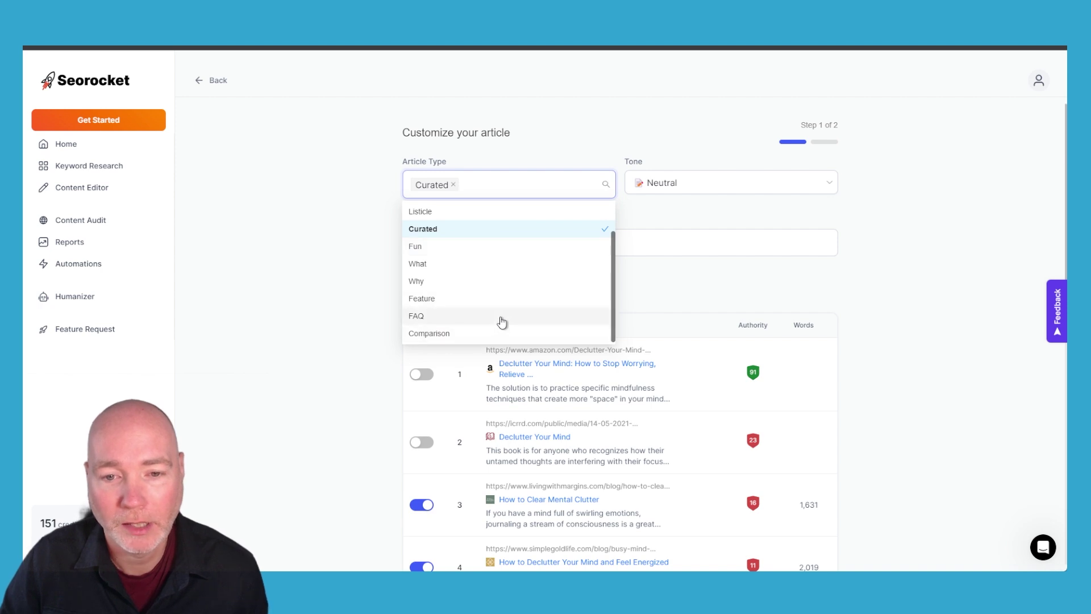
pyautogui.scroll(2, 500, 319)
pyautogui.click(706, 183)
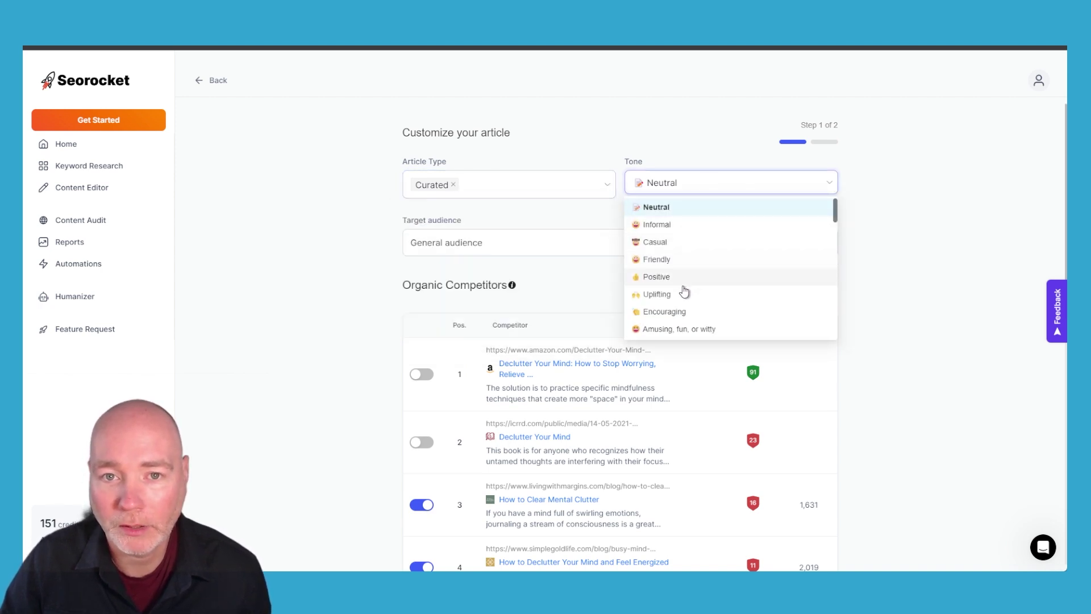
pyautogui.click(681, 260)
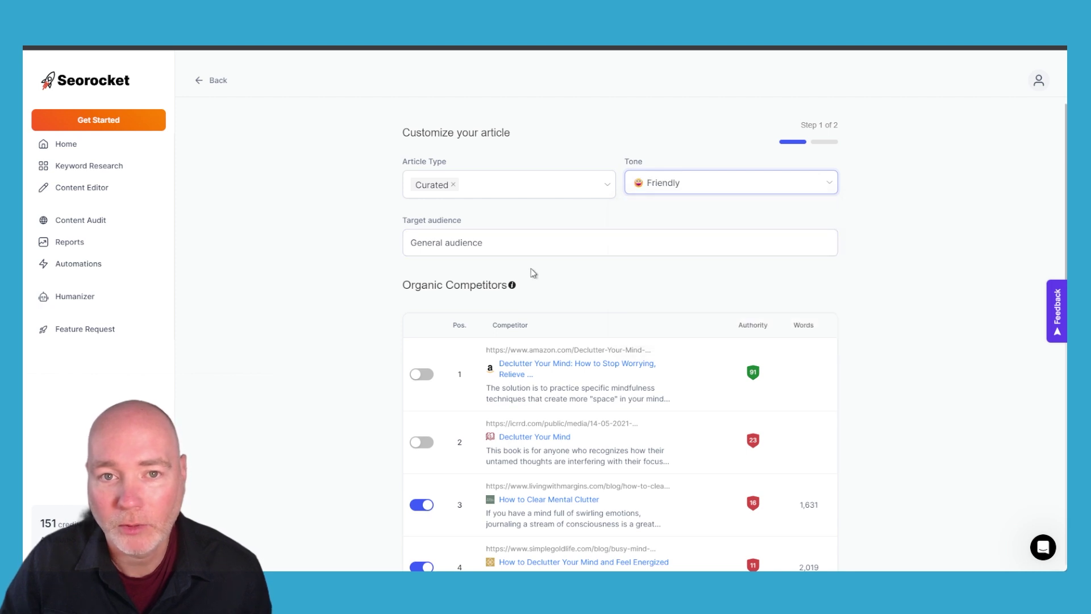
# - Review the target audience and organic competitors, then generate the article outline
pyautogui.click(511, 243)
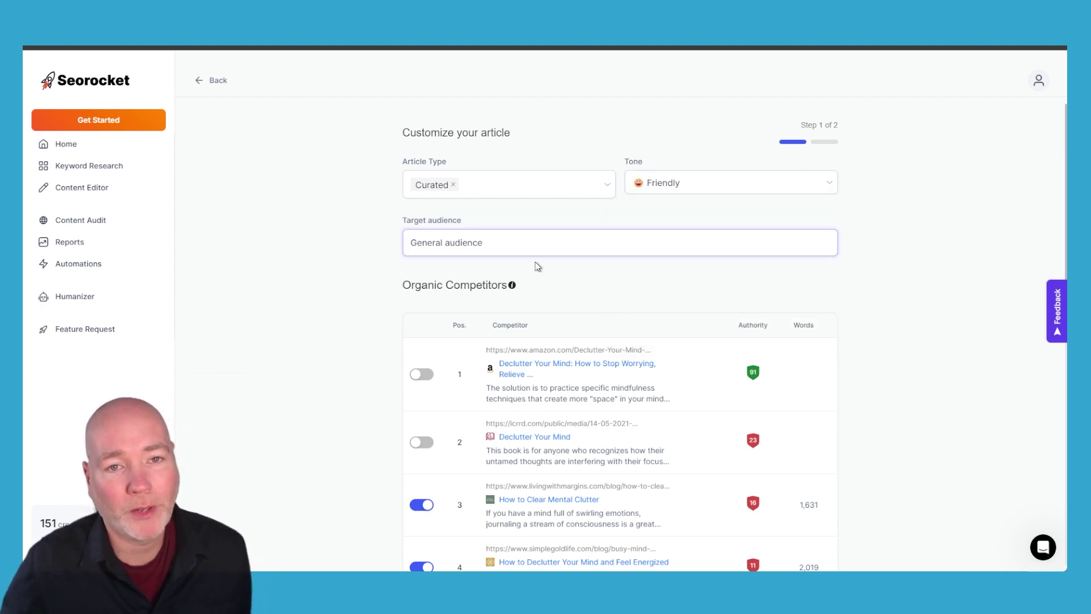
pyautogui.scroll(-3, 536, 267)
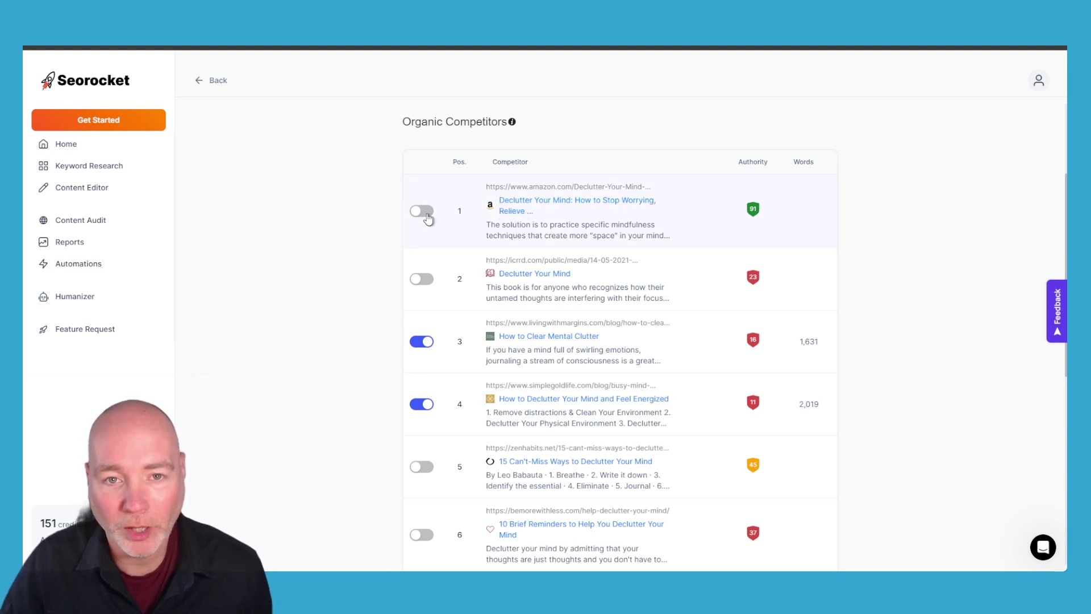
pyautogui.scroll(-5, 361, 243)
pyautogui.scroll(-3, 360, 242)
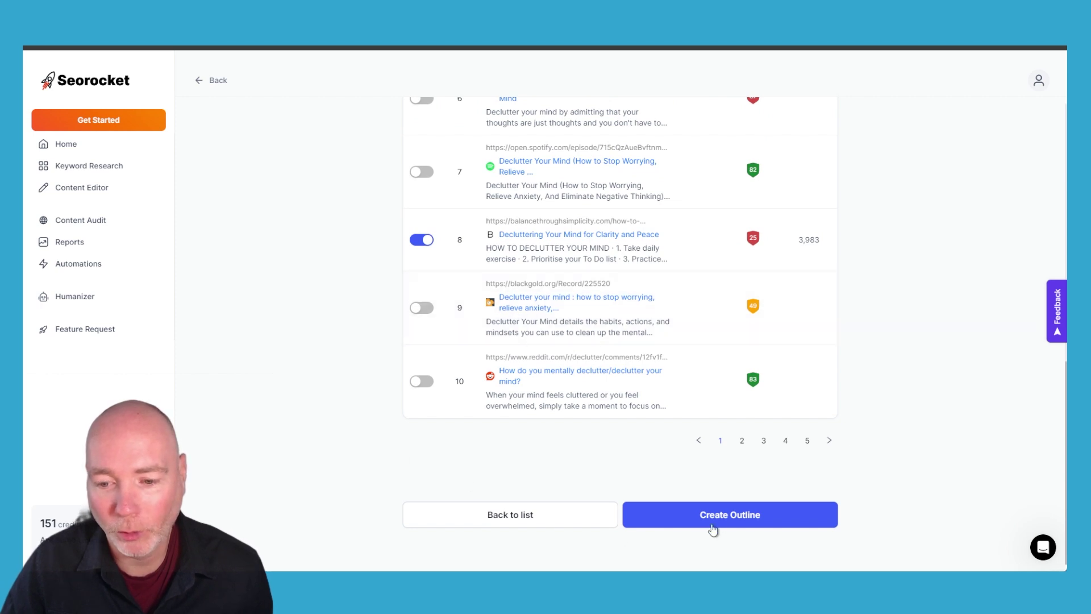
pyautogui.click(733, 515)
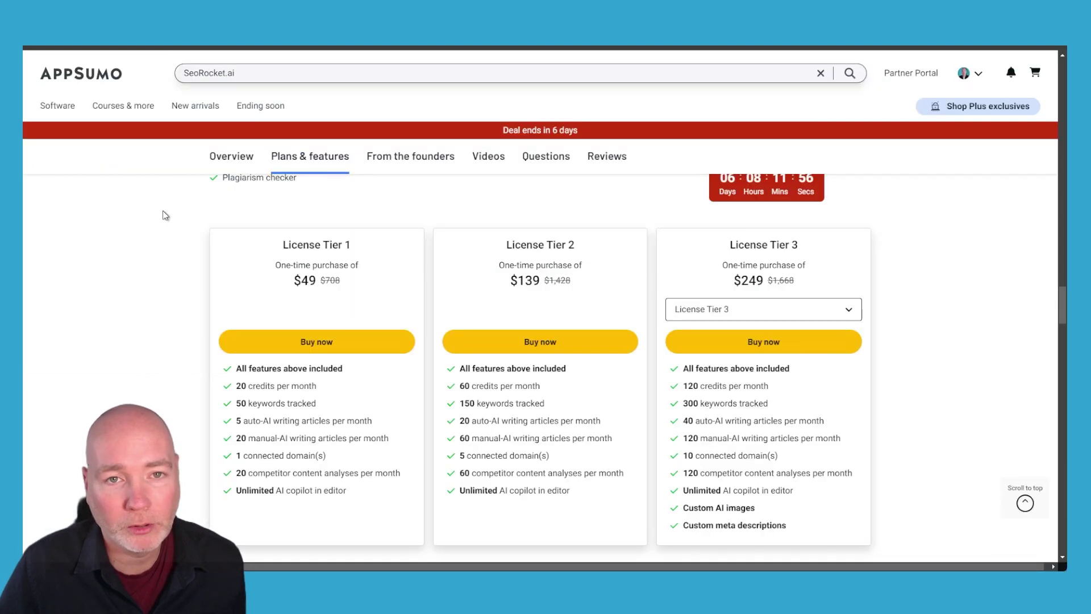
pyautogui.scroll(-1, 163, 214)
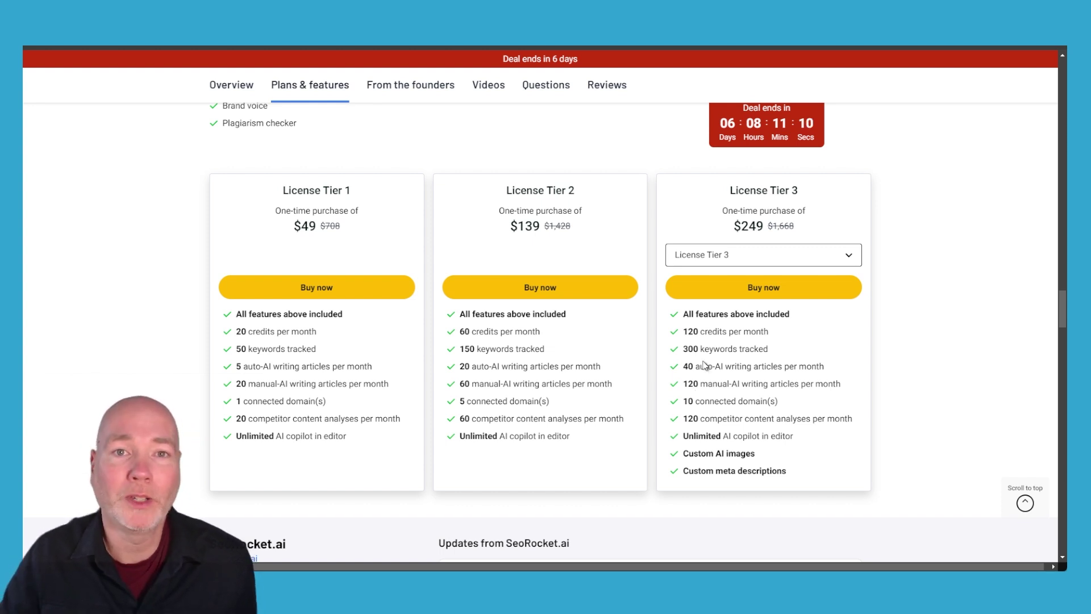
pyautogui.click(727, 261)
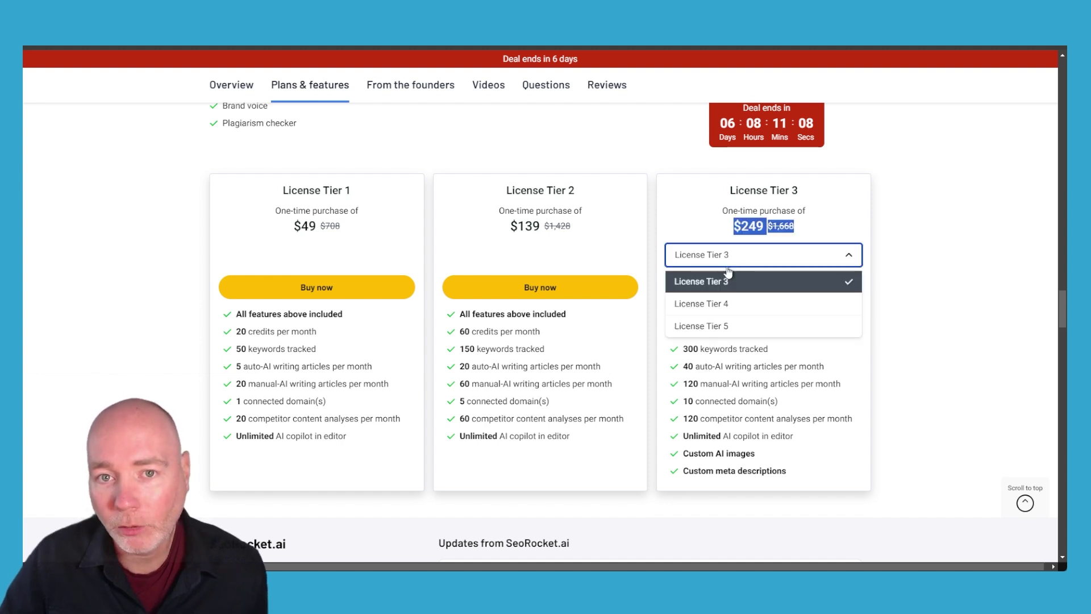
pyautogui.click(741, 332)
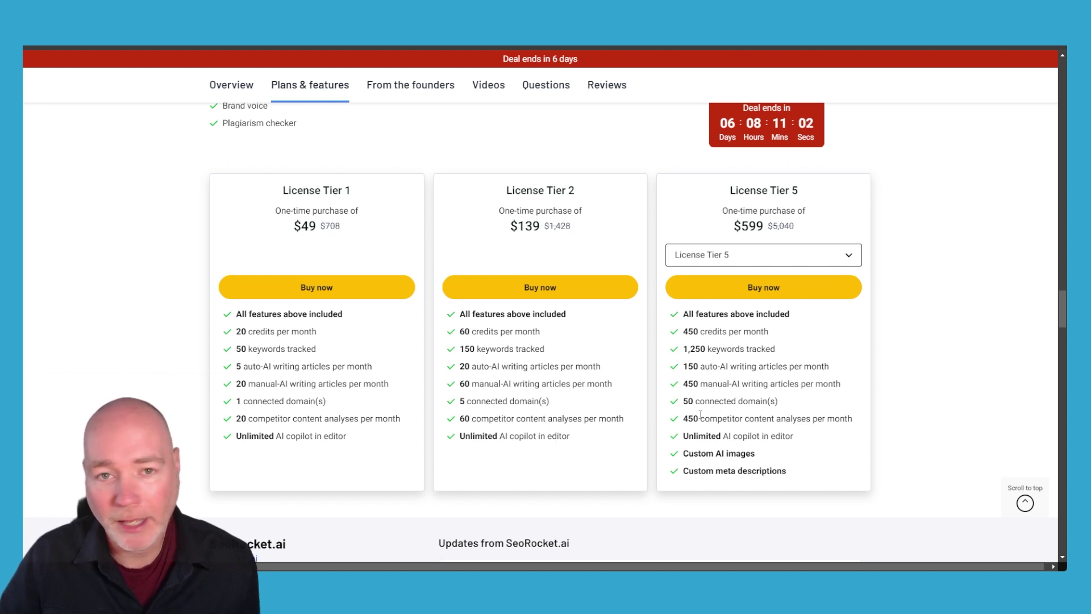
pyautogui.click(785, 255)
pyautogui.click(732, 281)
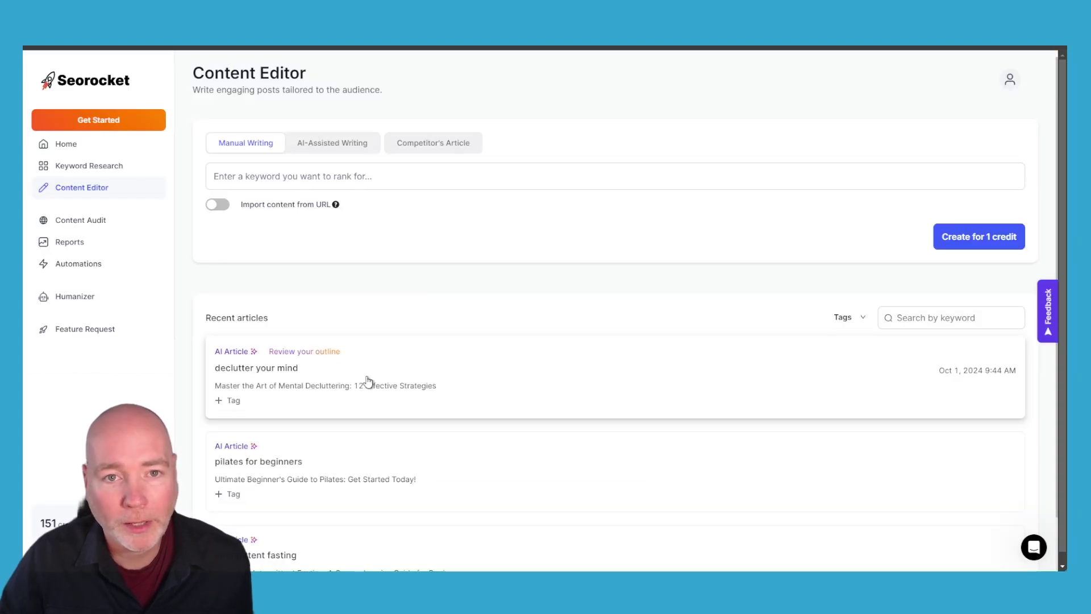
# - Review the declutter your mind outline and write the full 4189-word 'Master the Art of Mental Decluttering' article
pyautogui.click(367, 379)
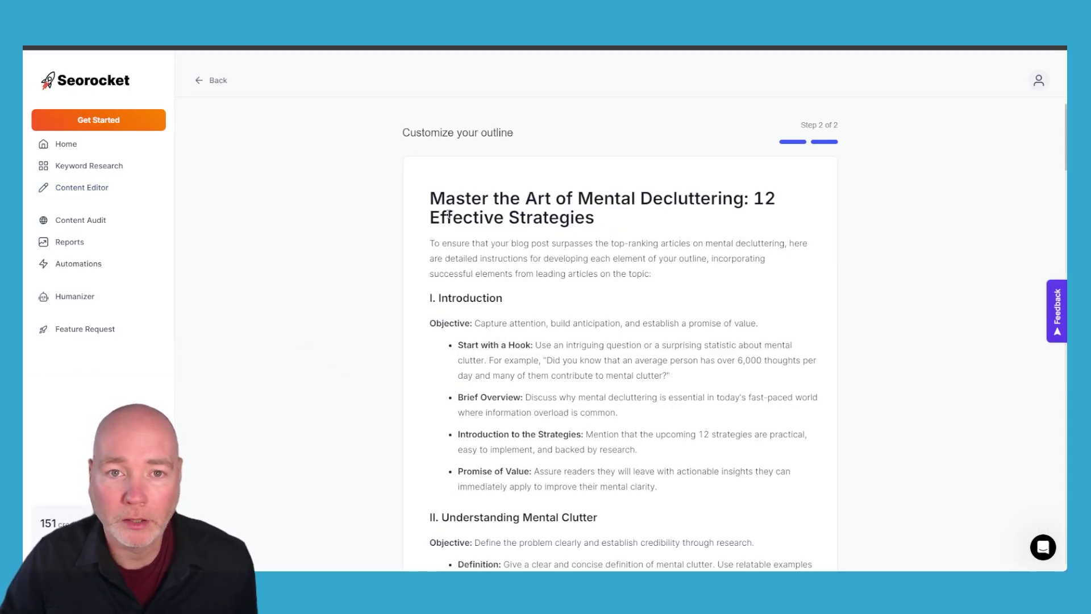
pyautogui.scroll(-6, 462, 226)
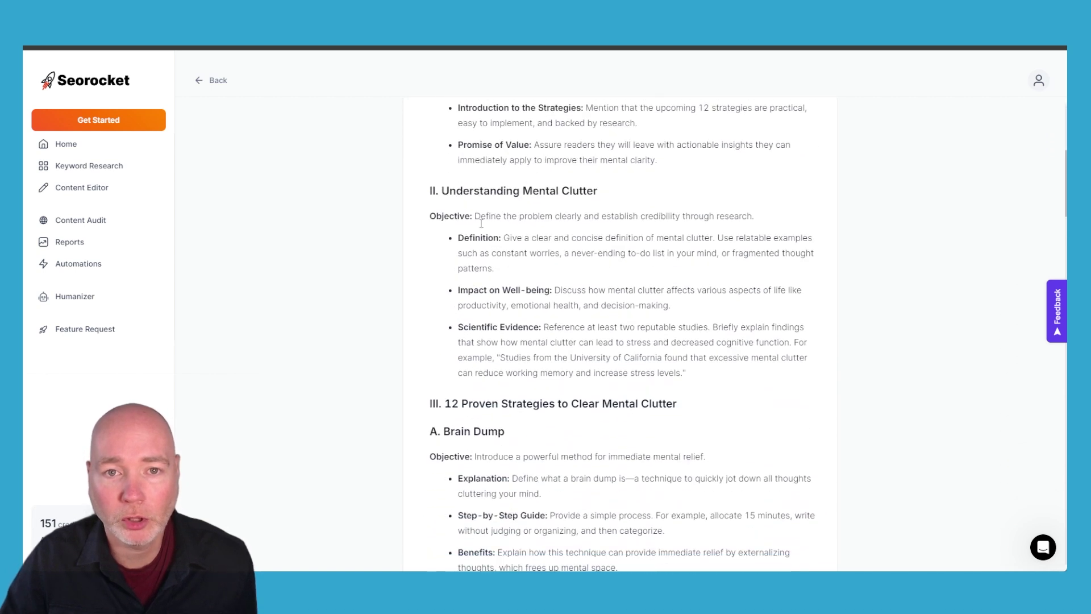
pyautogui.scroll(-9, 471, 208)
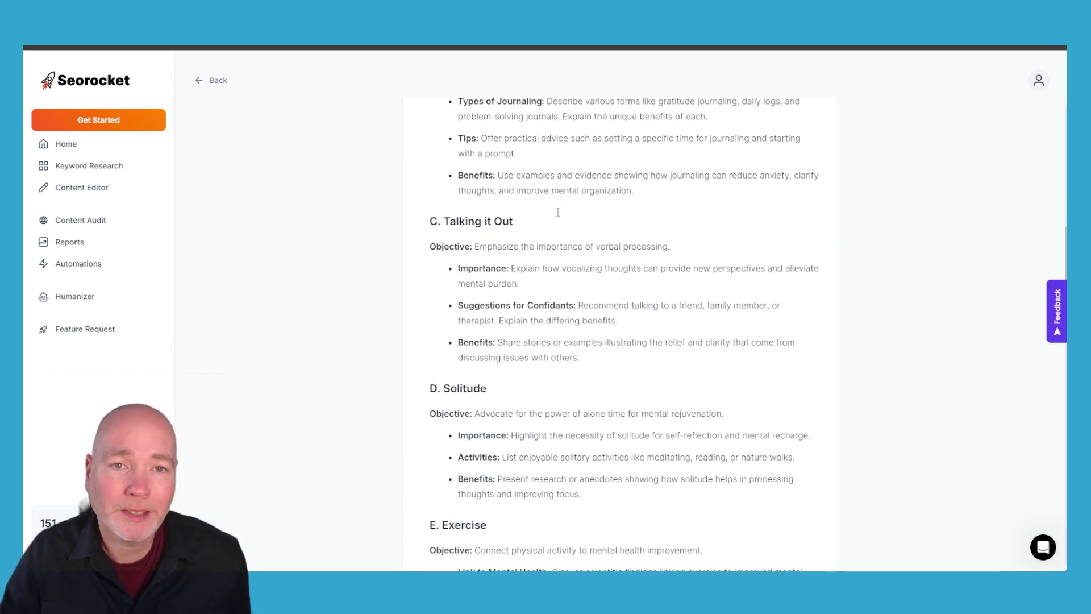
pyautogui.scroll(-10, 612, 234)
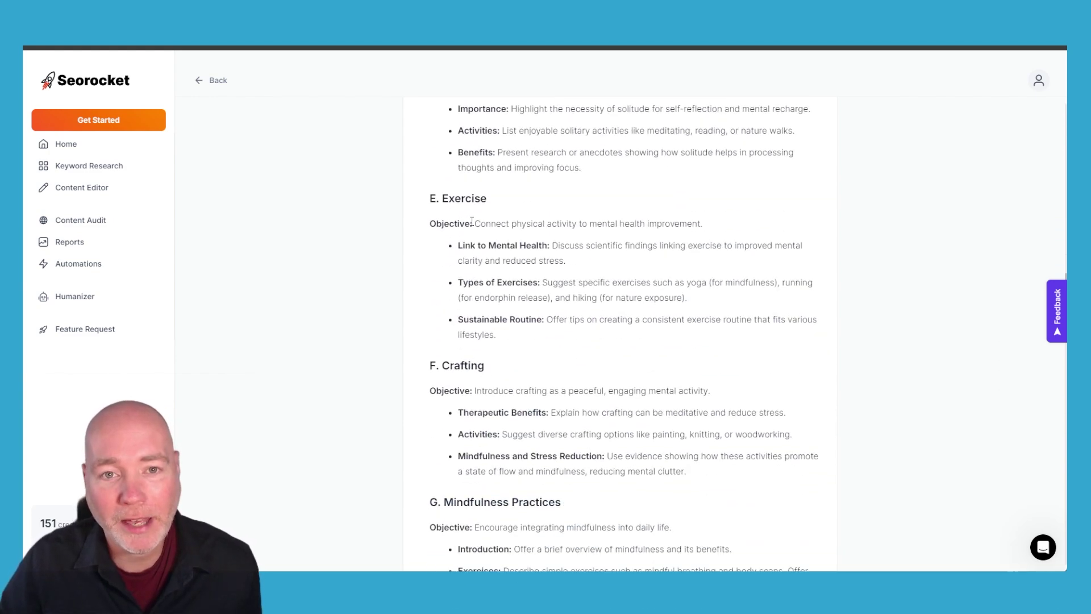
pyautogui.scroll(-16, 471, 221)
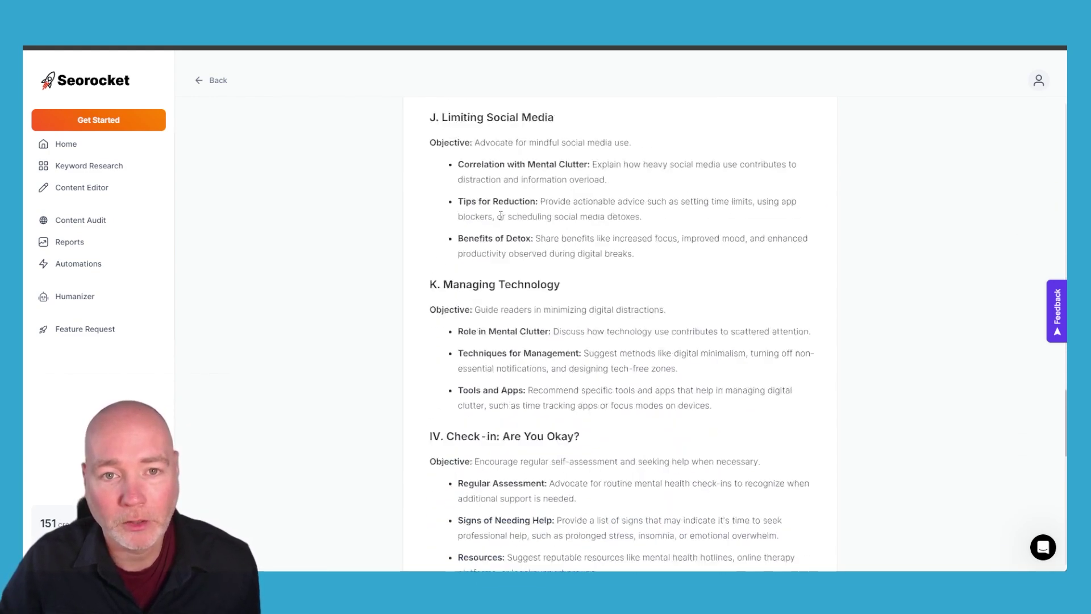
pyautogui.scroll(-9, 528, 208)
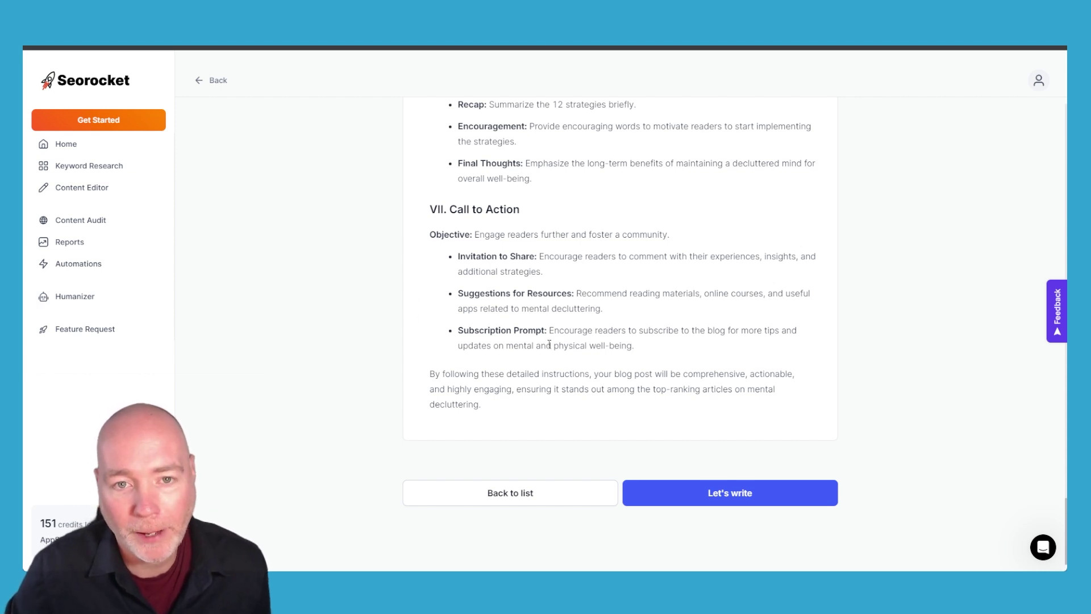
pyautogui.click(759, 492)
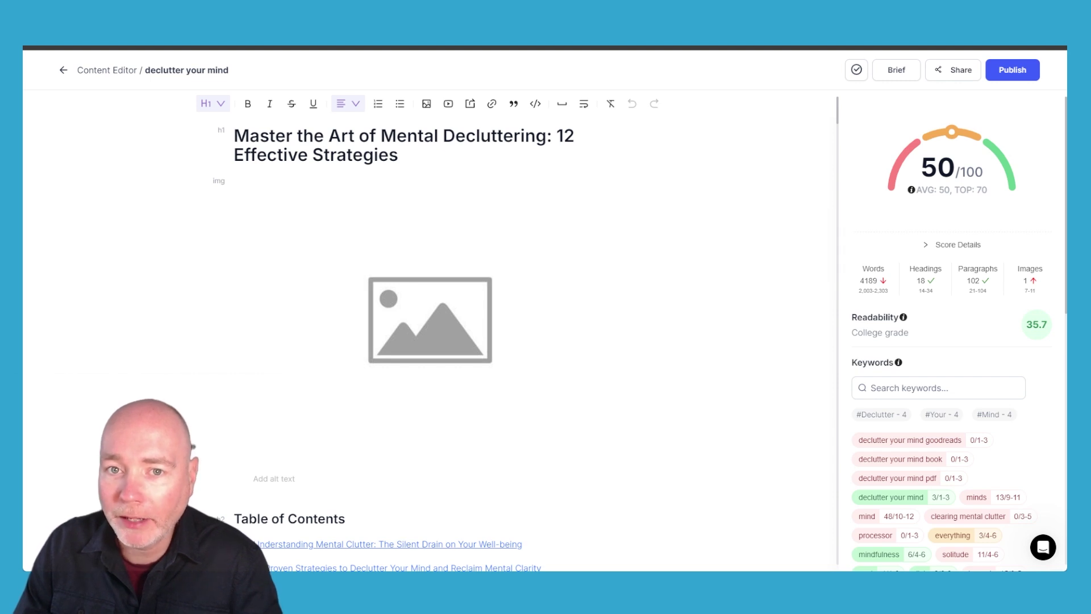
# - Scroll the SEO sidebar past Keywords to the Metadata and Social Media sections
pyautogui.scroll(-10, 893, 278)
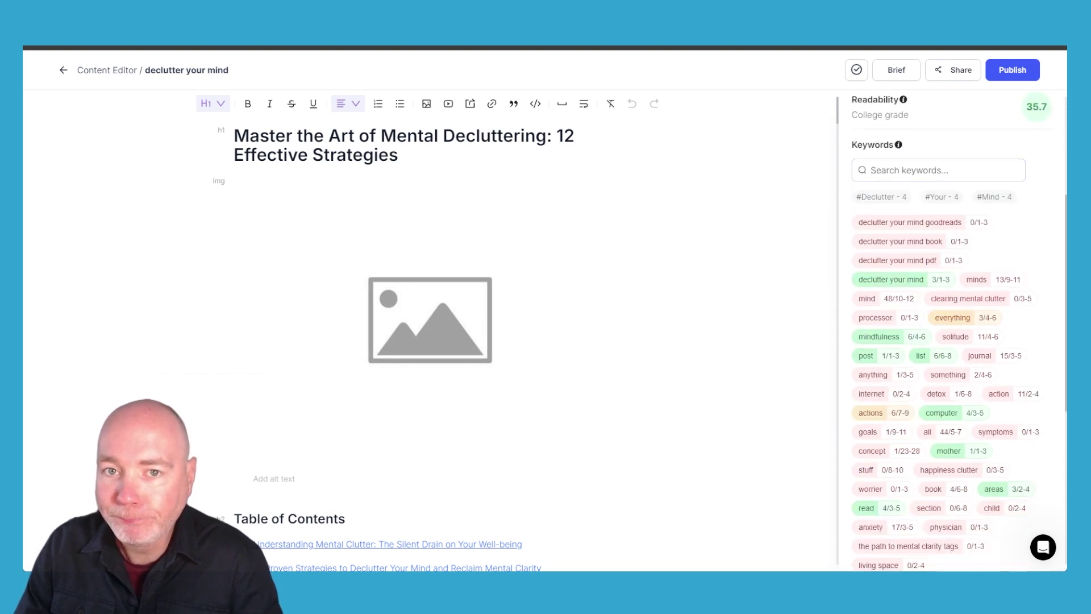
pyautogui.scroll(-2, 893, 279)
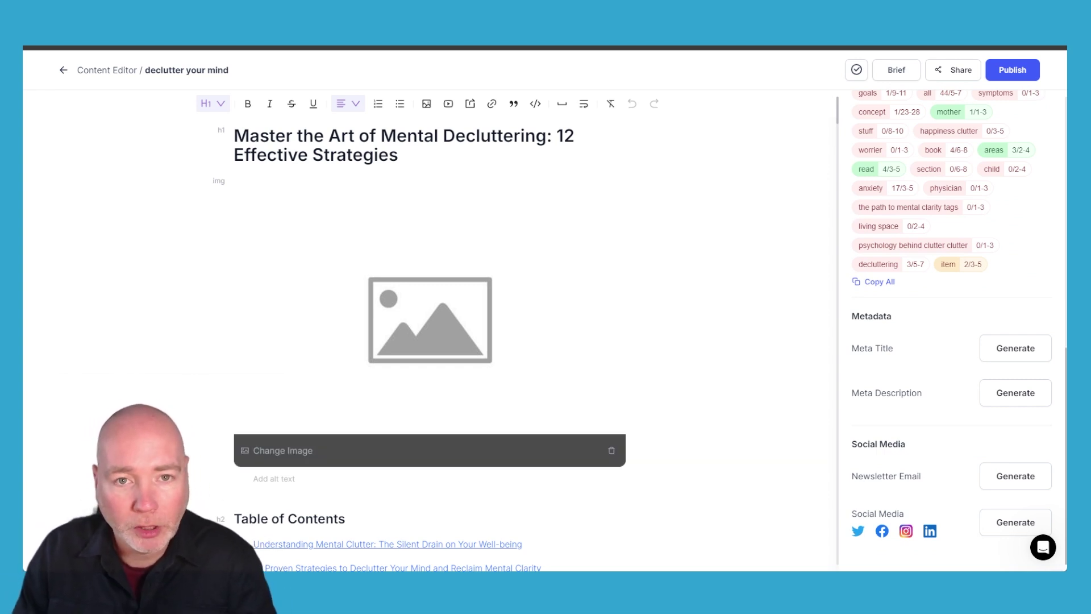
# - Replace the header placeholder with a DALLE-3 image prompted 'An image of someone mentally decluttering'
pyautogui.click(322, 440)
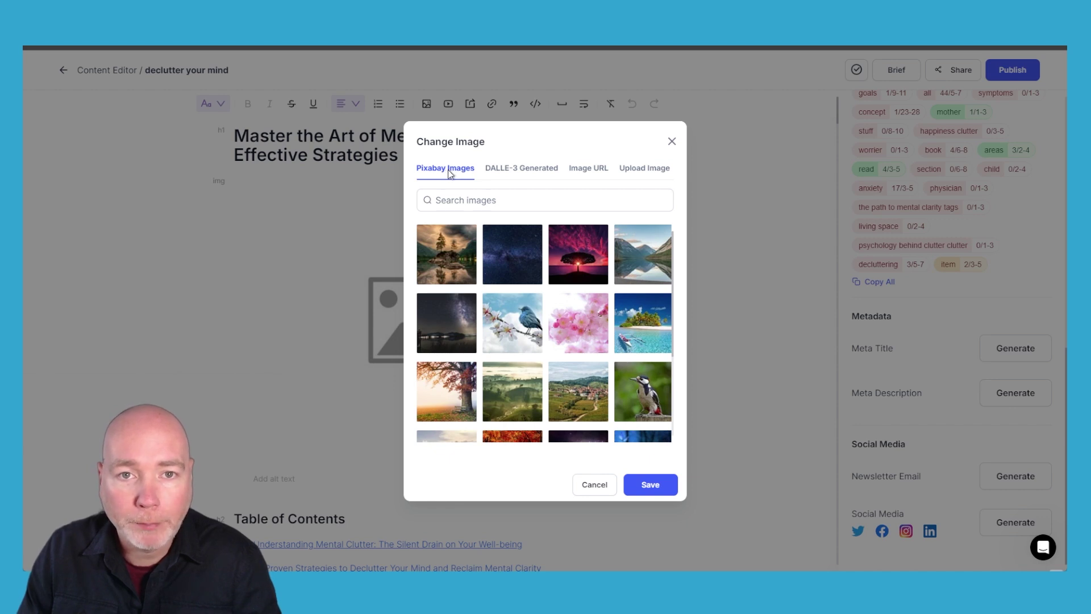
pyautogui.click(506, 169)
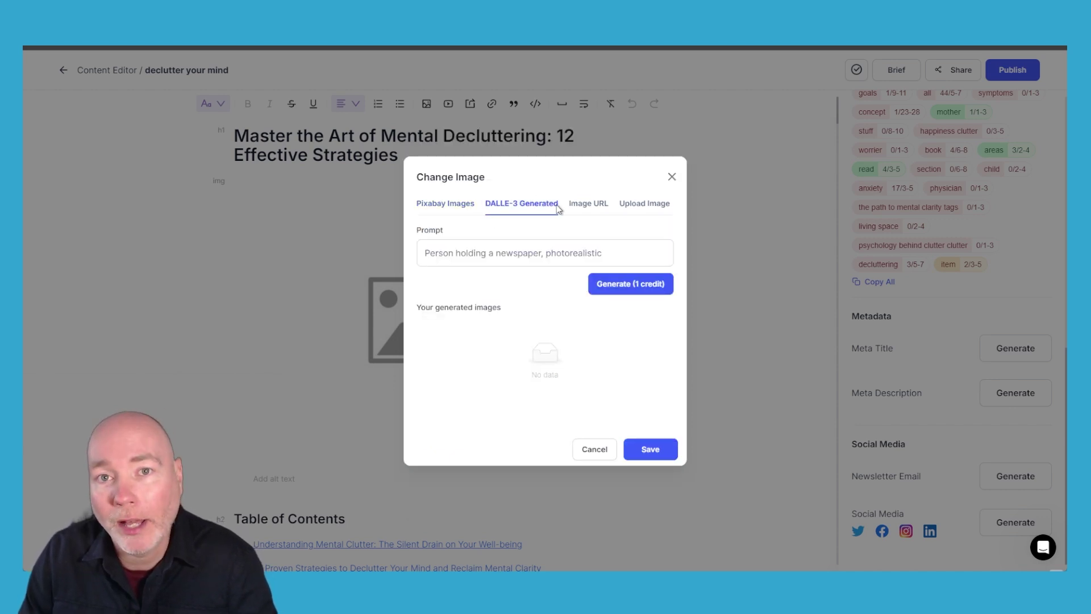
pyautogui.click(587, 206)
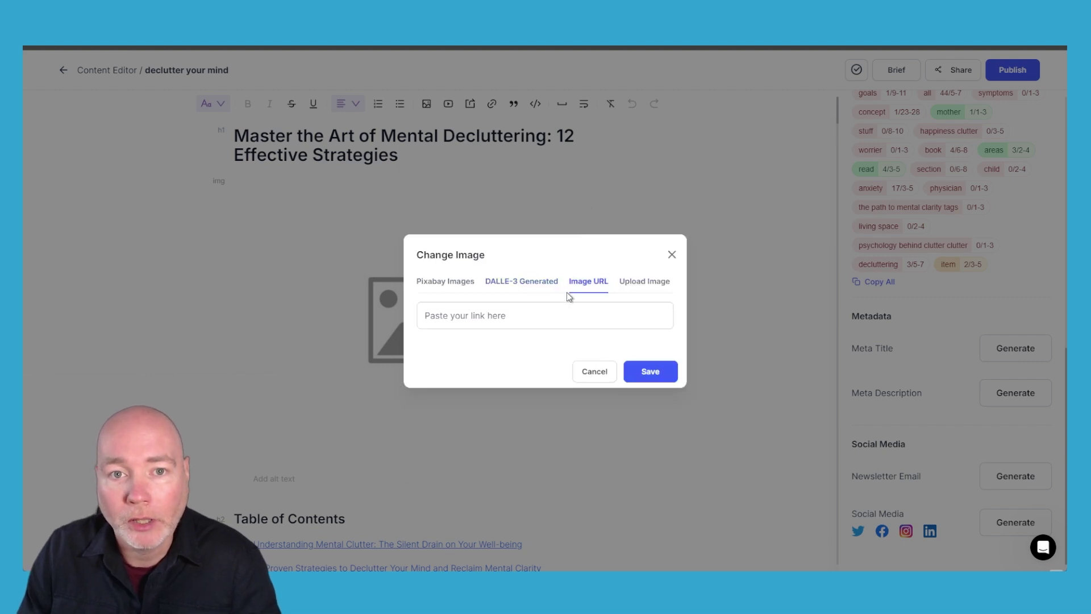
pyautogui.click(651, 286)
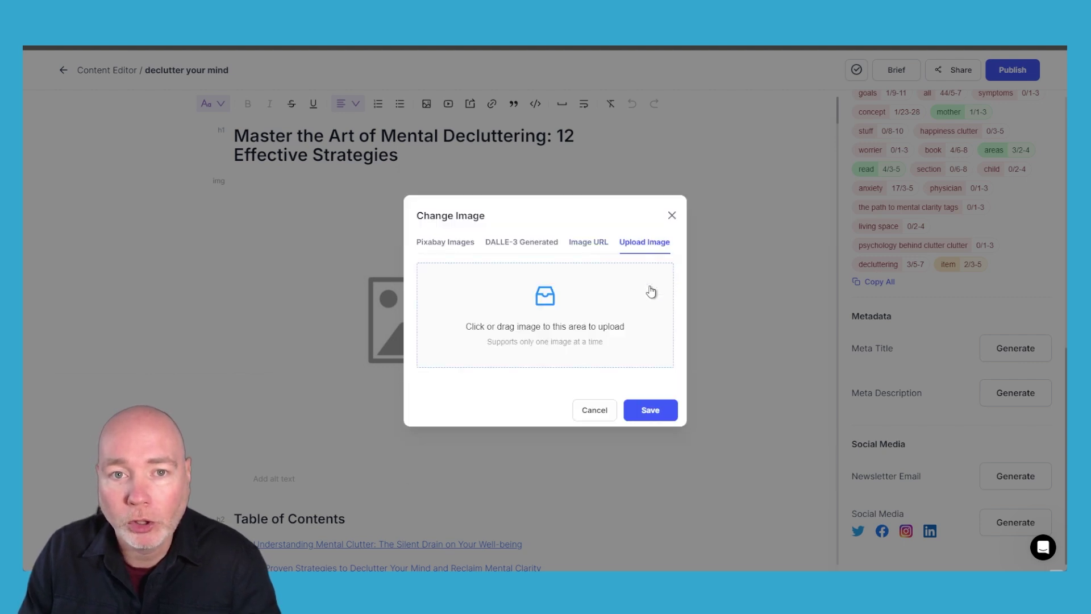
pyautogui.click(534, 246)
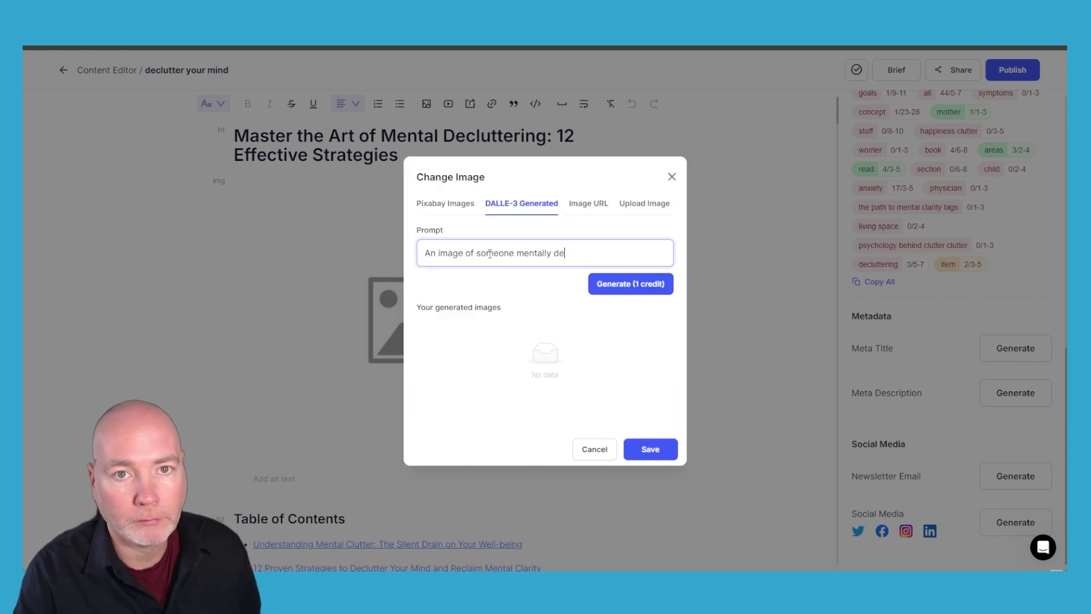
pyautogui.write('ing')
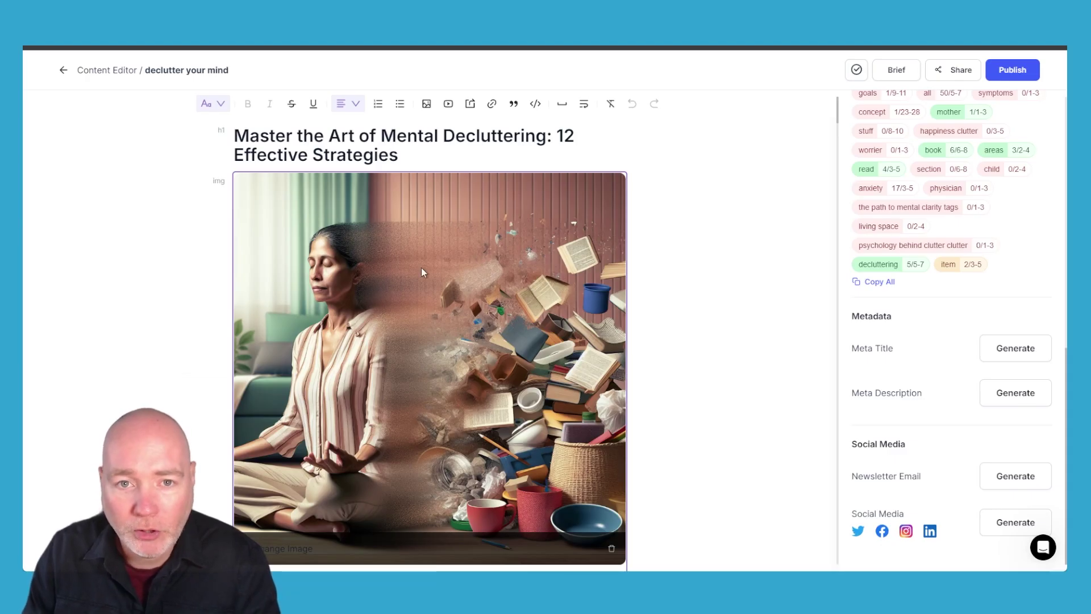
pyautogui.scroll(-3, 421, 267)
pyautogui.scroll(2, 421, 267)
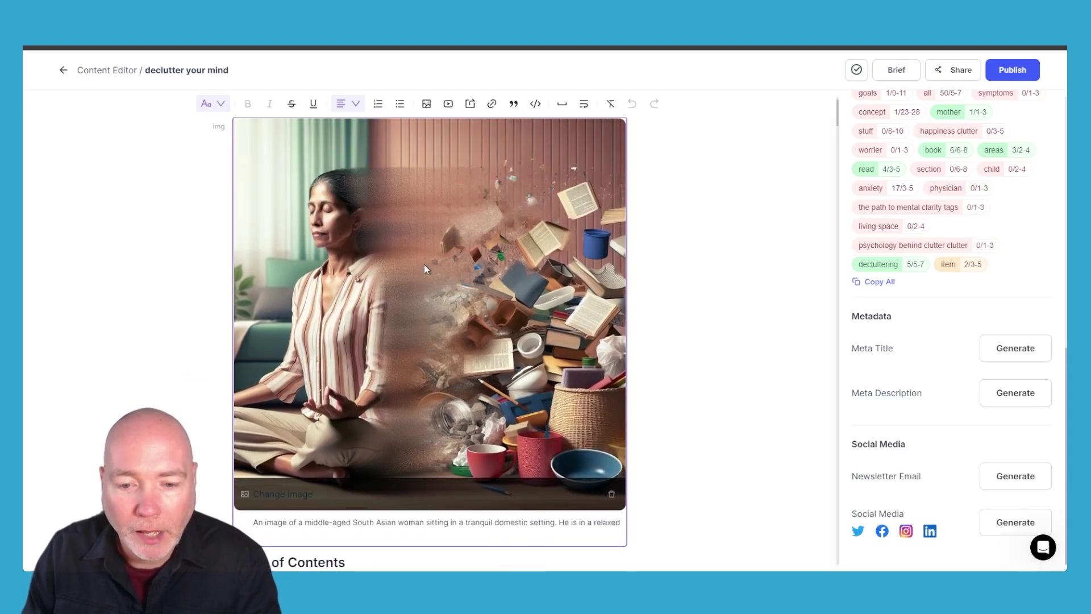
pyautogui.scroll(1, 424, 264)
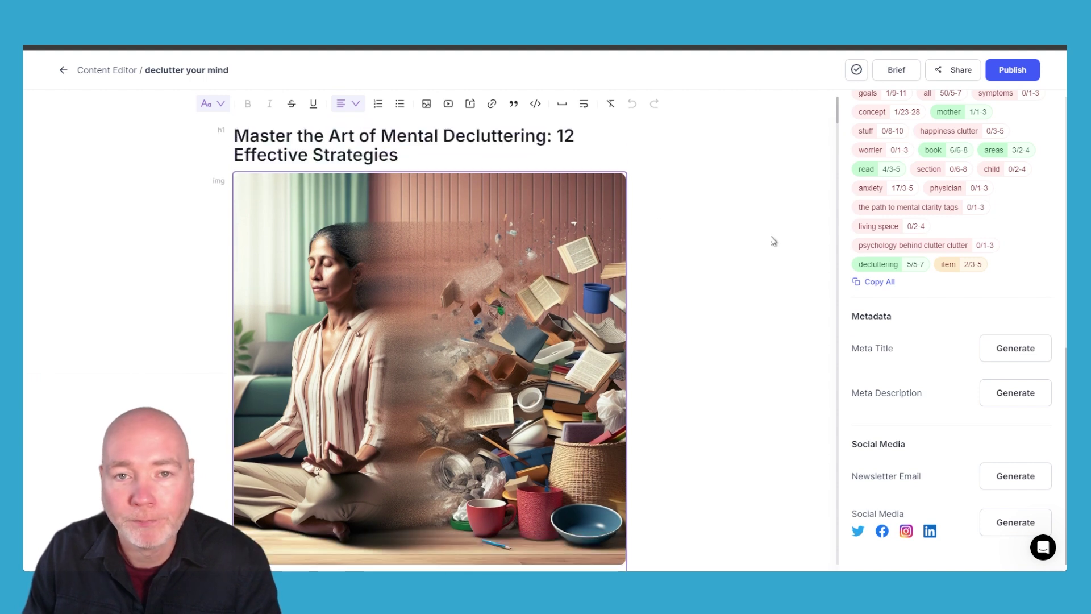
pyautogui.scroll(-2, 694, 249)
pyautogui.scroll(2, 696, 250)
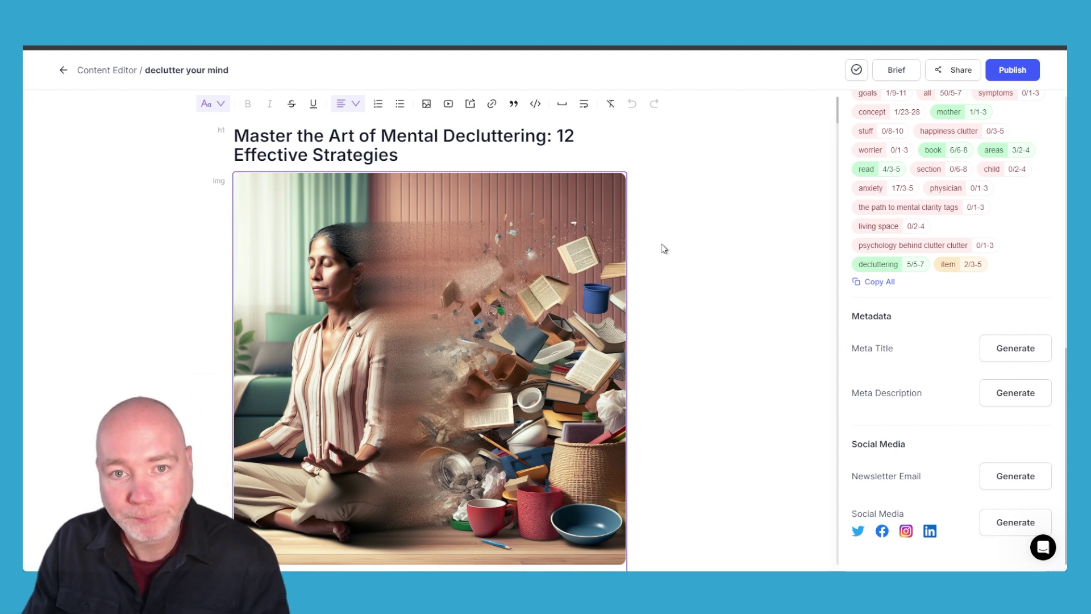
pyautogui.moveTo(473, 382)
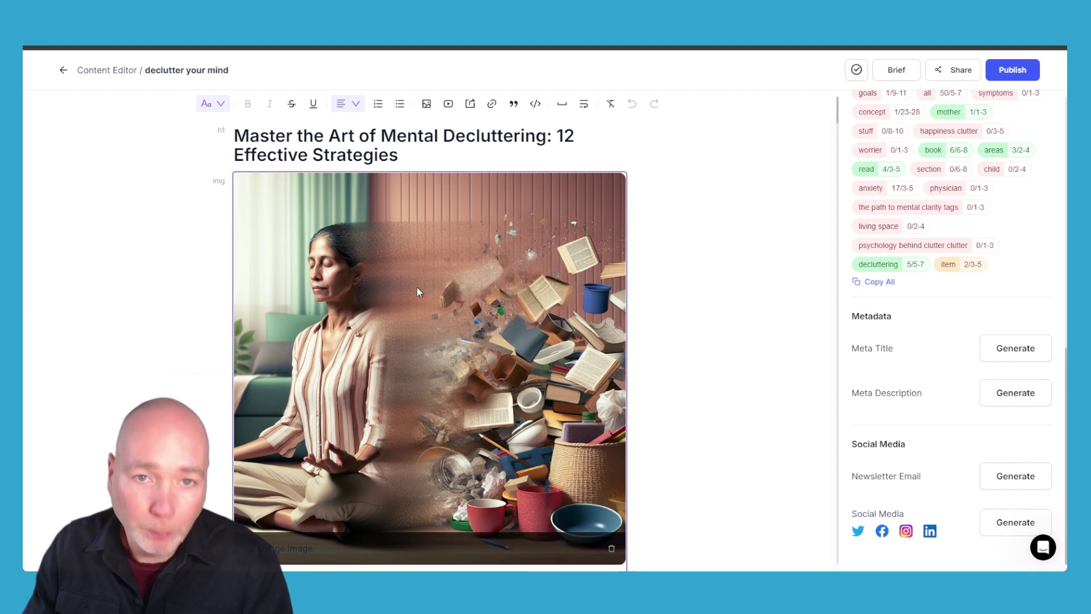
pyautogui.scroll(-8, 309, 213)
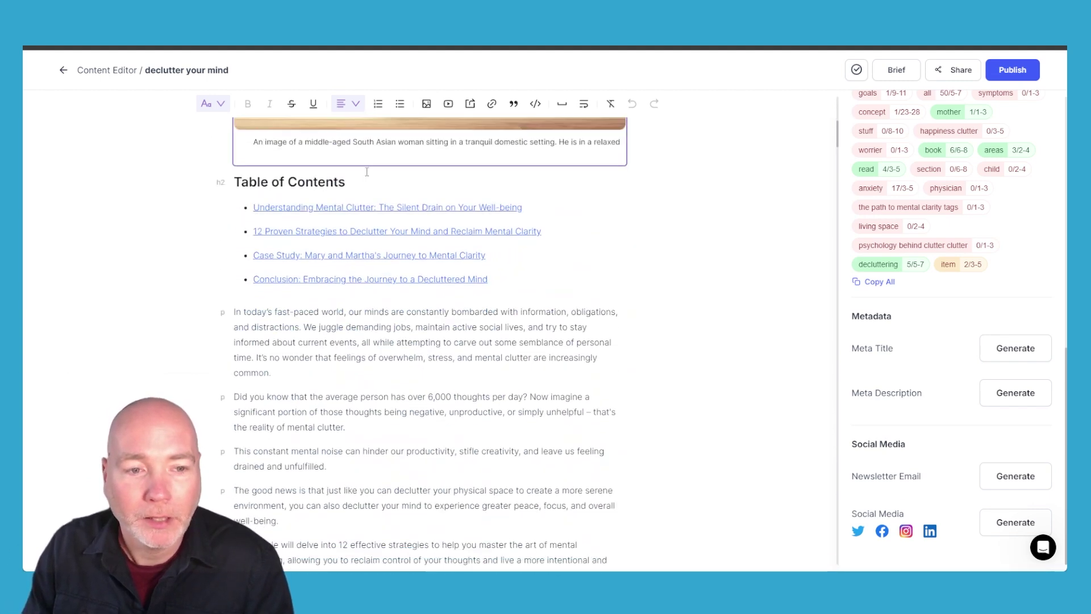
pyautogui.scroll(-4, 296, 225)
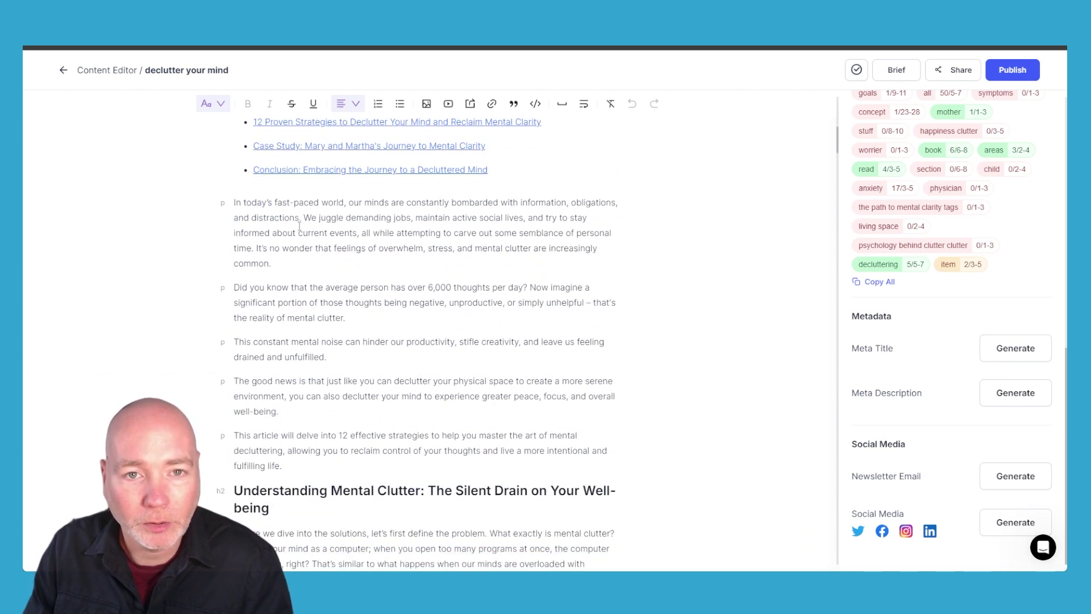
pyautogui.scroll(-4, 295, 227)
pyautogui.scroll(-8, 301, 225)
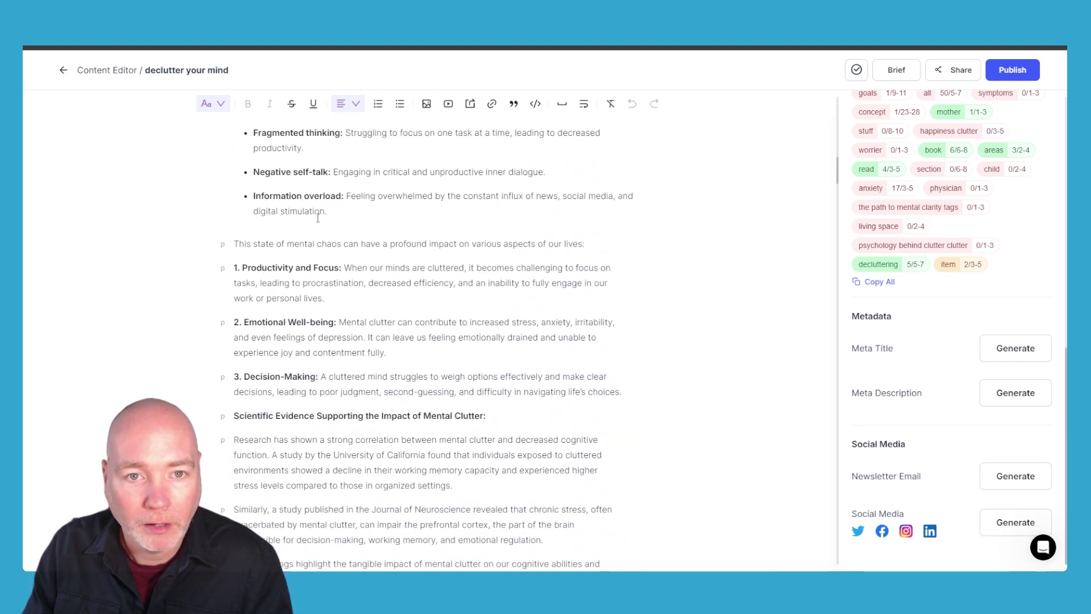
pyautogui.scroll(-4, 318, 218)
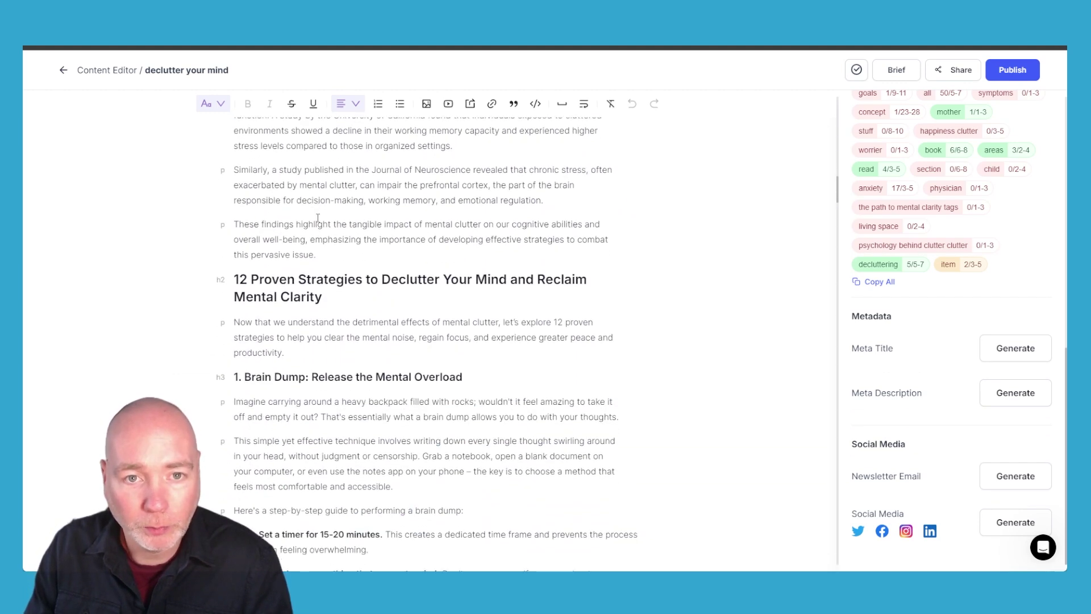
pyautogui.scroll(-10, 315, 218)
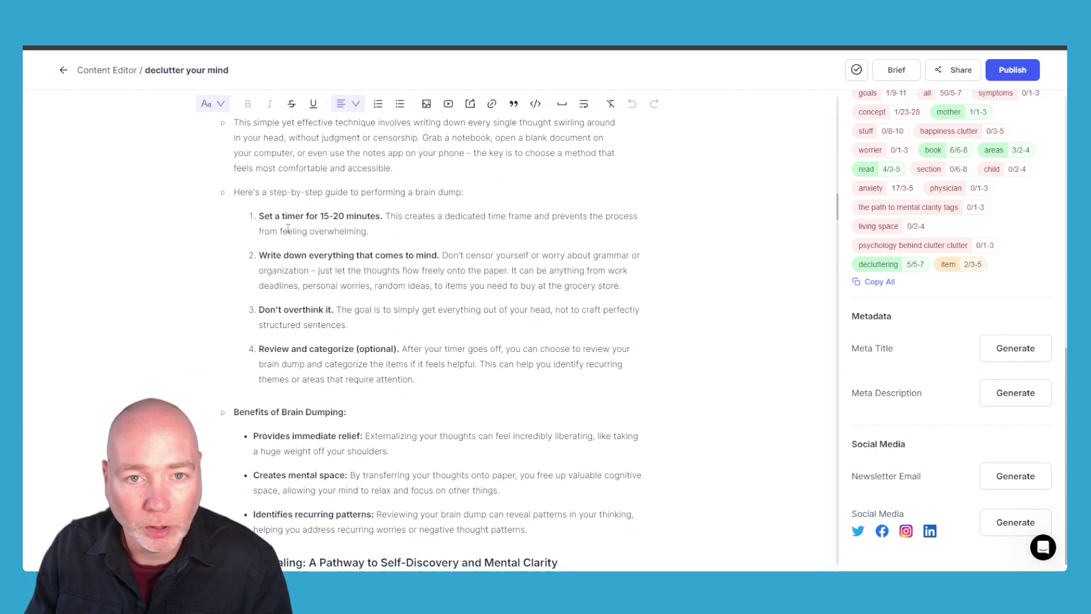
pyautogui.scroll(-14, 293, 226)
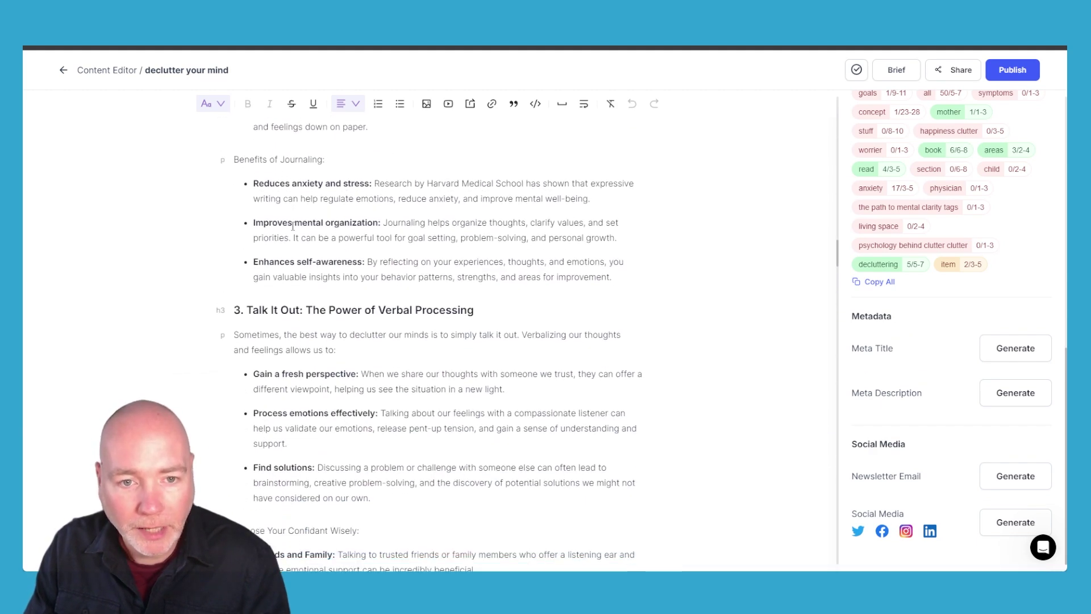
pyautogui.scroll(-9, 292, 226)
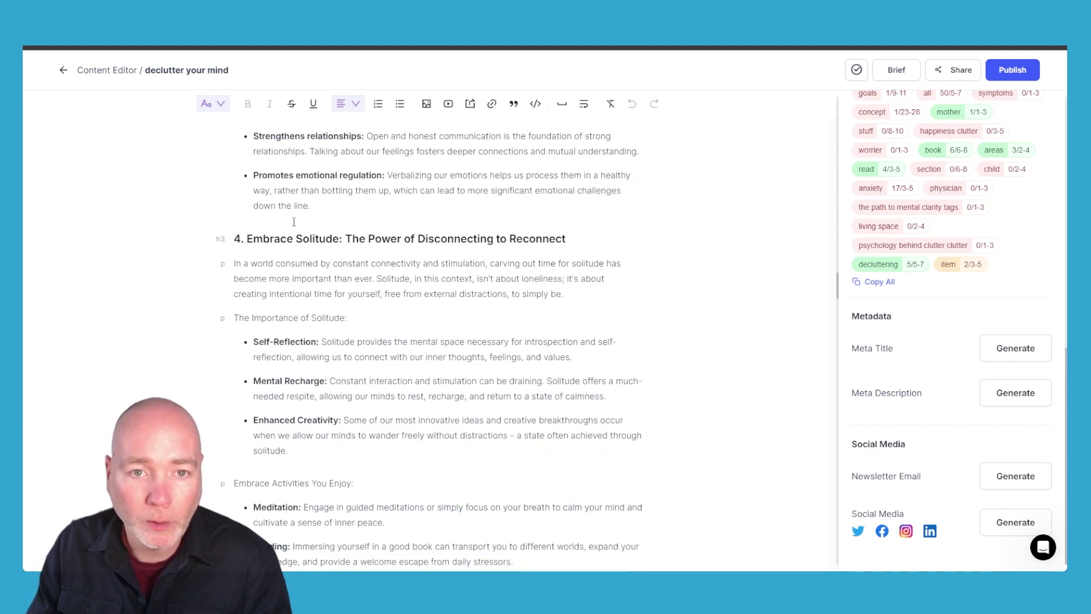
pyautogui.scroll(-10, 299, 215)
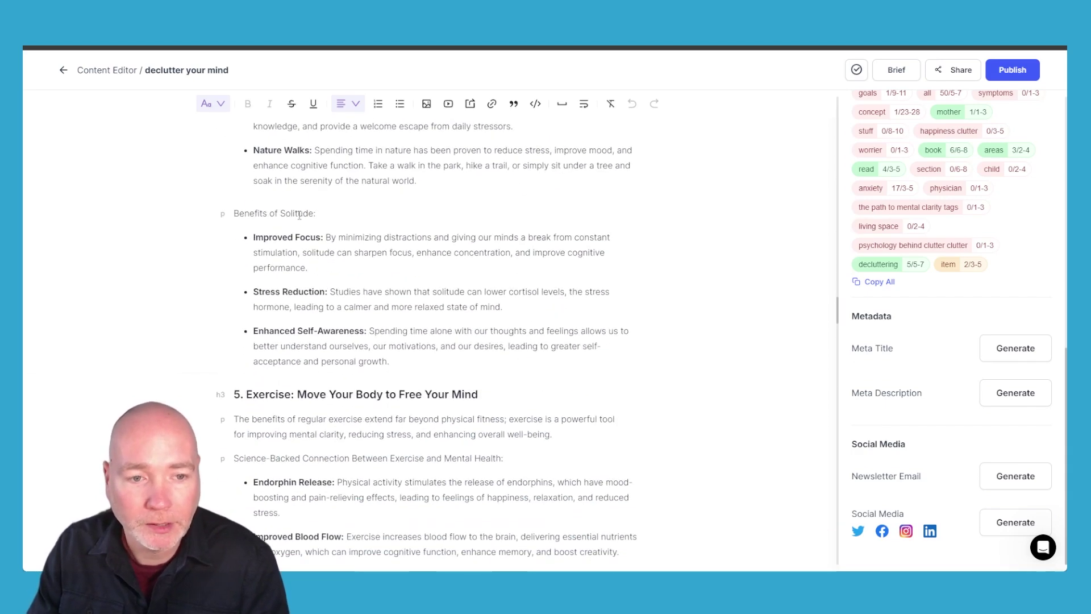
pyautogui.scroll(-12, 299, 216)
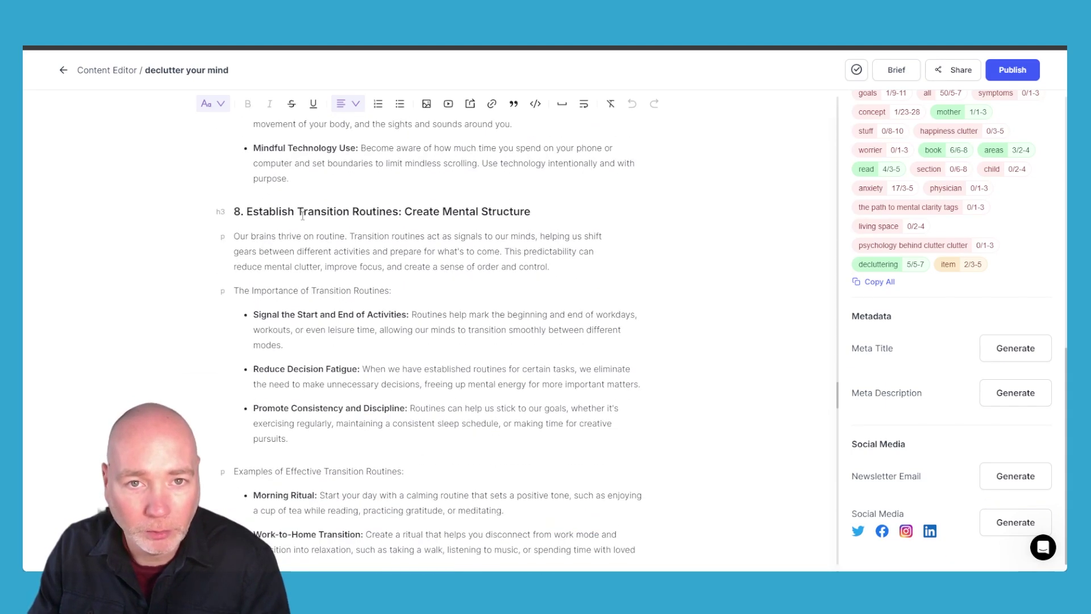
pyautogui.scroll(-15, 302, 216)
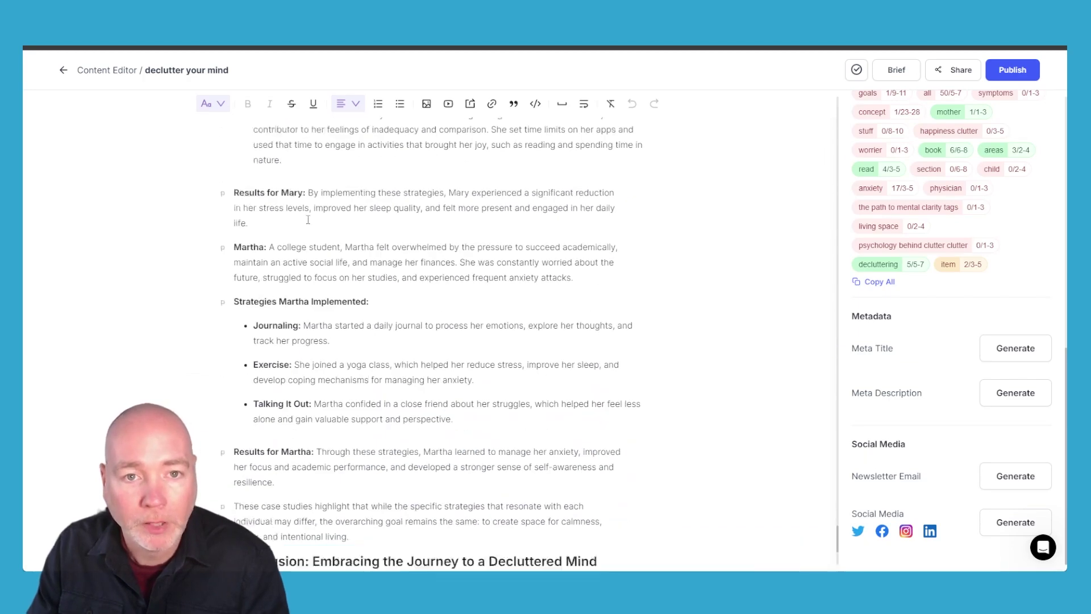
pyautogui.scroll(15, 528, 274)
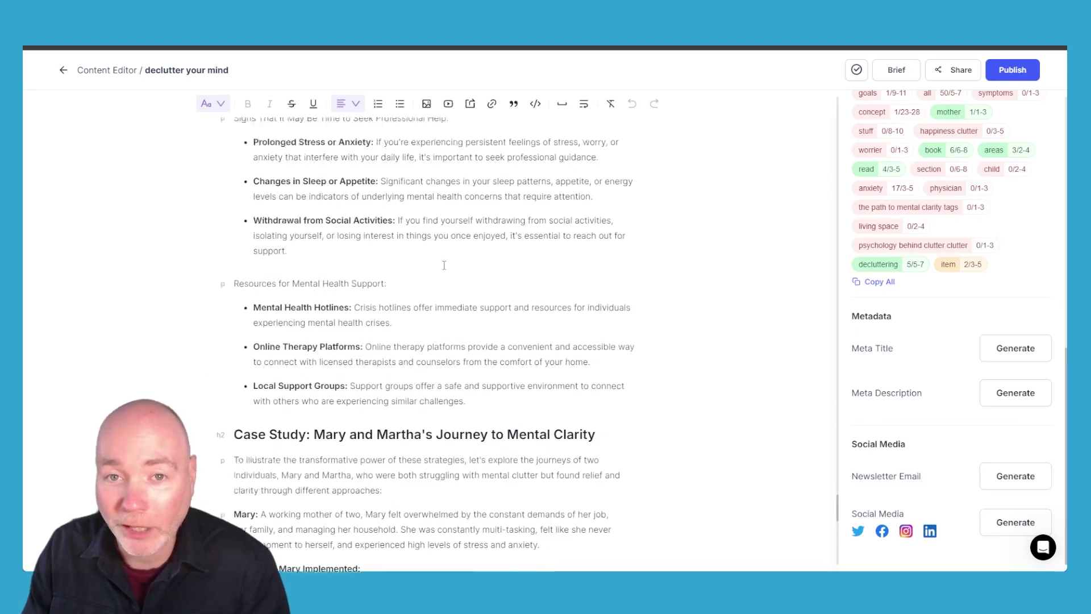
pyautogui.scroll(15, 325, 271)
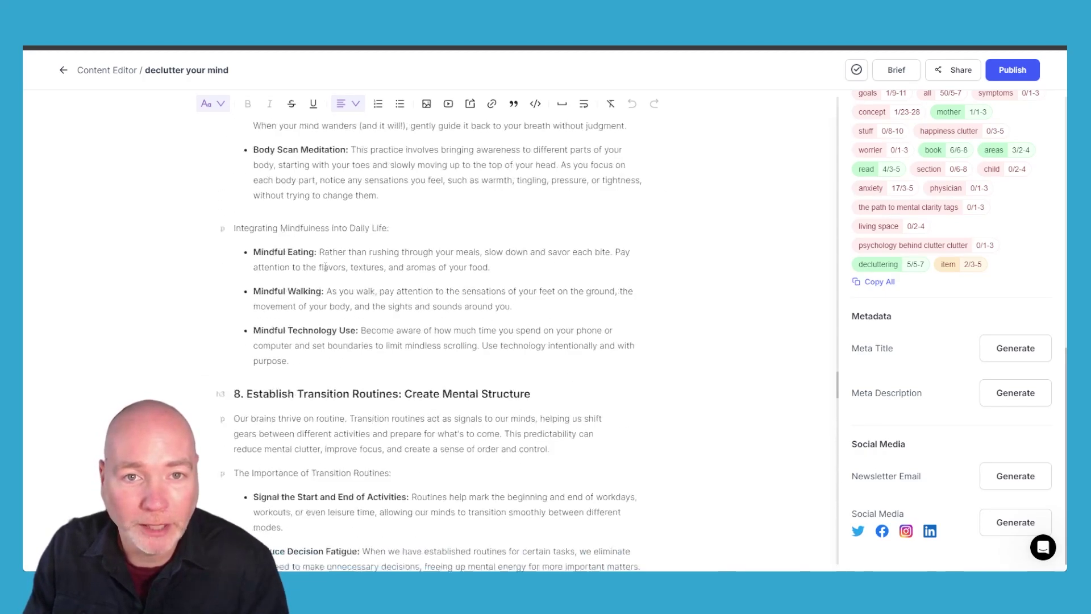
pyautogui.scroll(10, 333, 267)
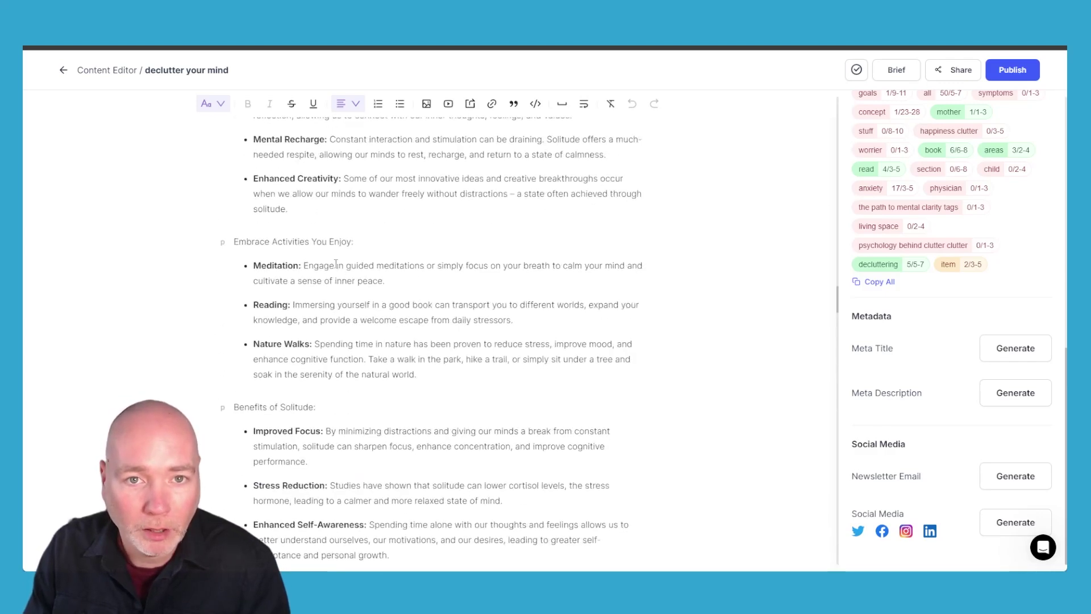
pyautogui.scroll(-5, 352, 266)
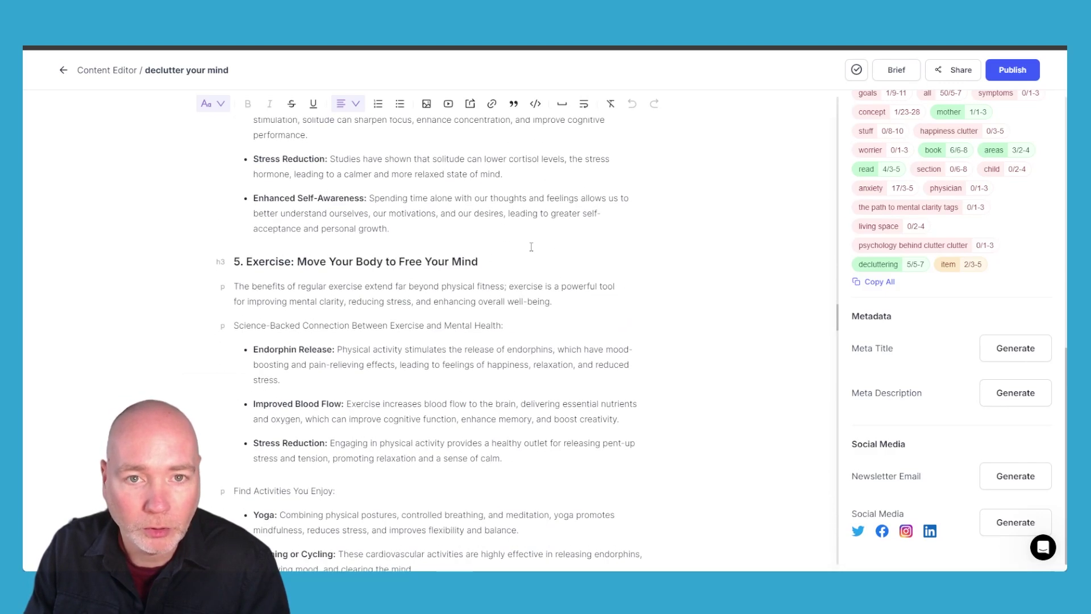
# - Insert the Pixabay lone tree under red sky photo after the stress reduction bullet
pyautogui.click(524, 458)
pyautogui.press('Return')
pyautogui.press('Return')
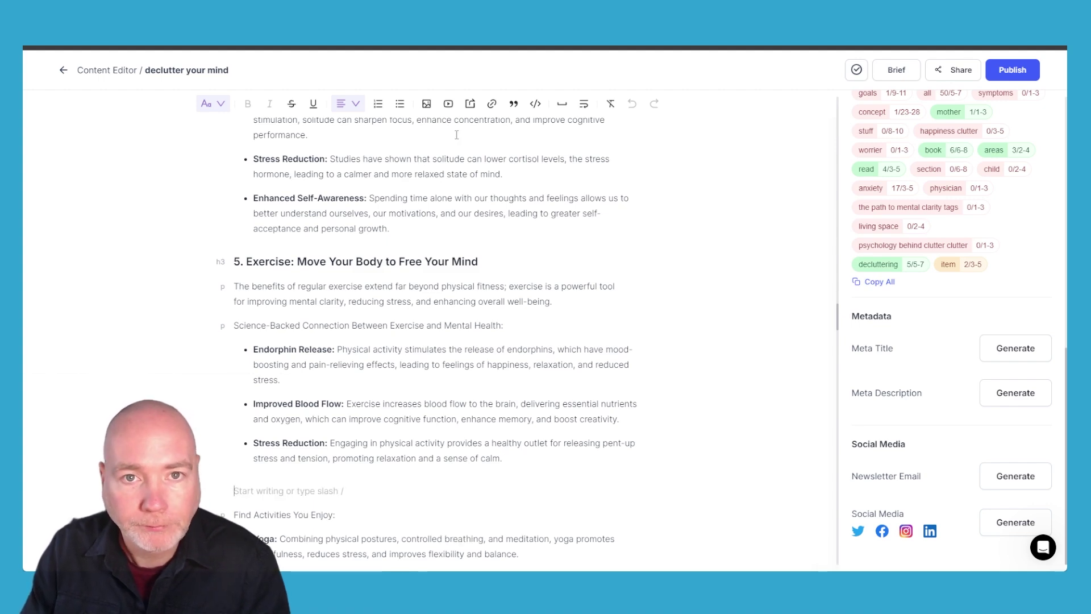
pyautogui.click(426, 103)
pyautogui.scroll(-4, 275, 316)
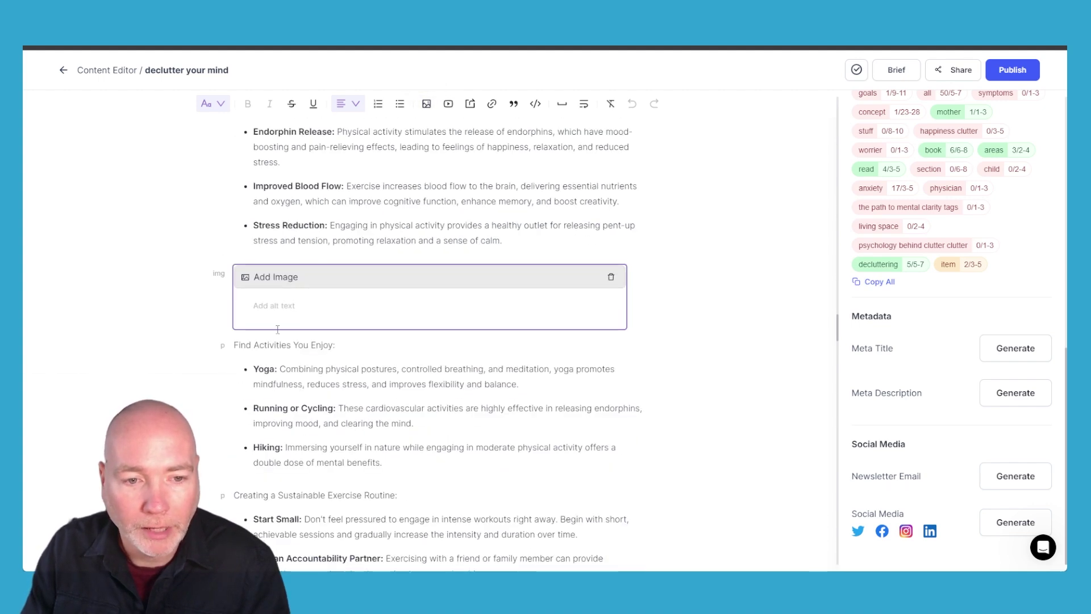
pyautogui.click(271, 275)
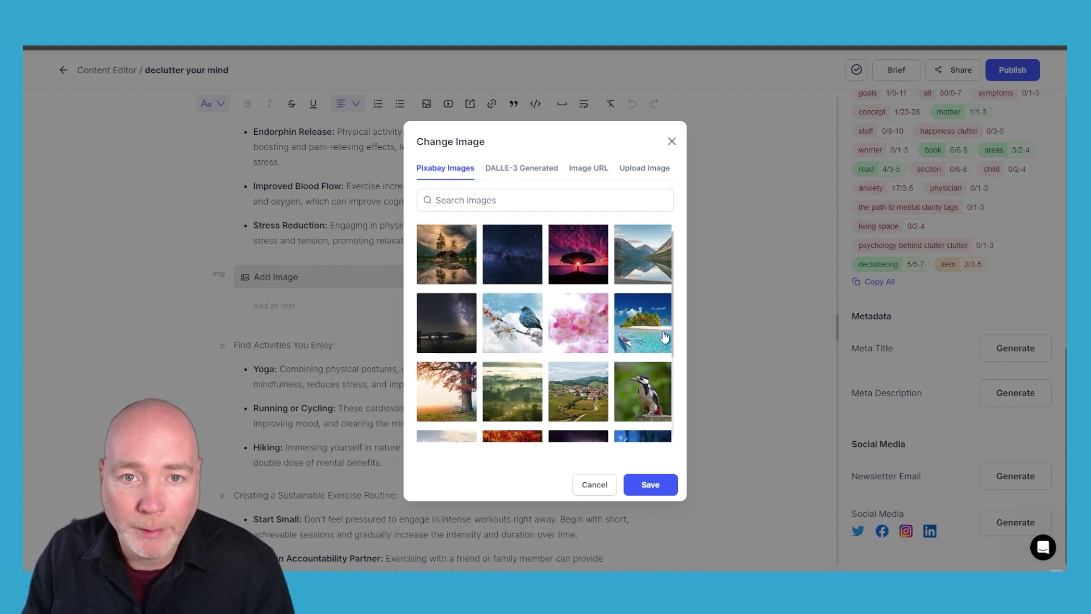
pyautogui.click(578, 272)
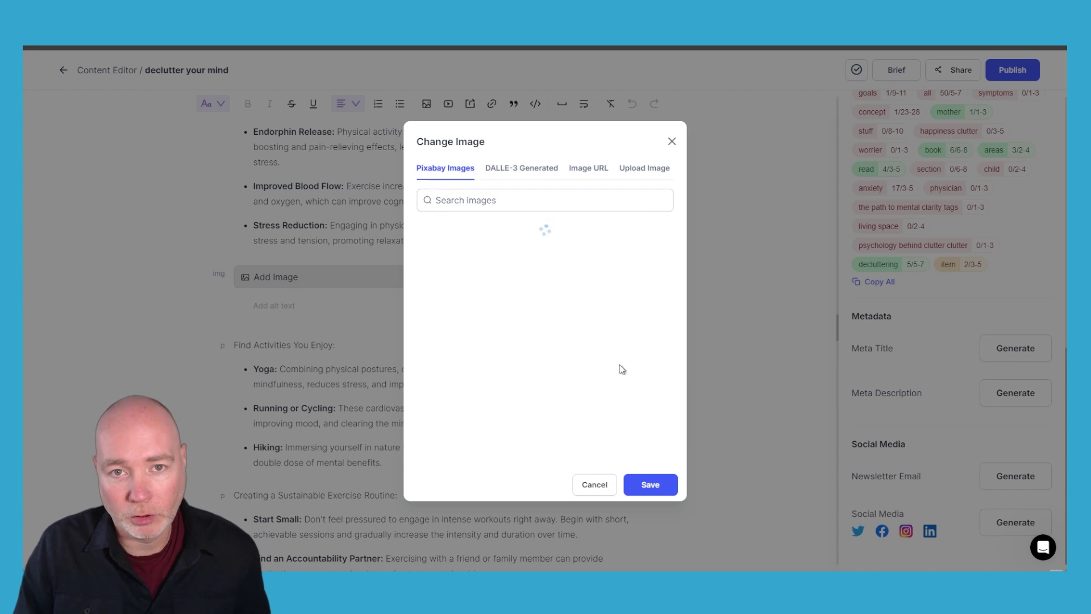
pyautogui.click(642, 492)
pyautogui.scroll(5, 459, 292)
pyautogui.scroll(-5, 455, 255)
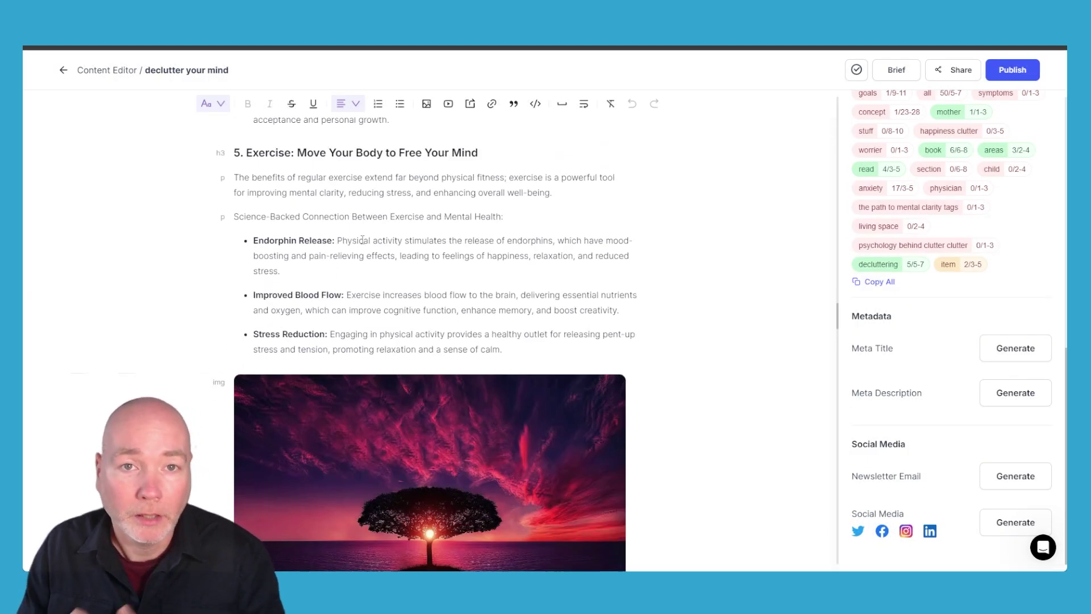
pyautogui.scroll(15, 420, 220)
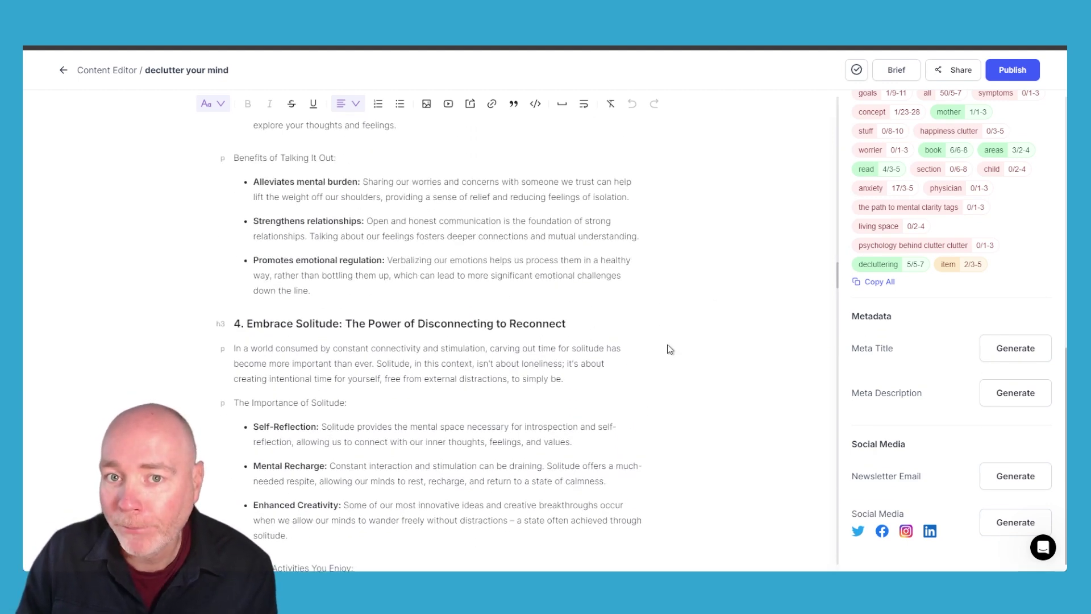
# - Generate the declutter article's meta title, 211-character meta description, newsletter email and social posts
pyautogui.click(986, 352)
pyautogui.click(986, 394)
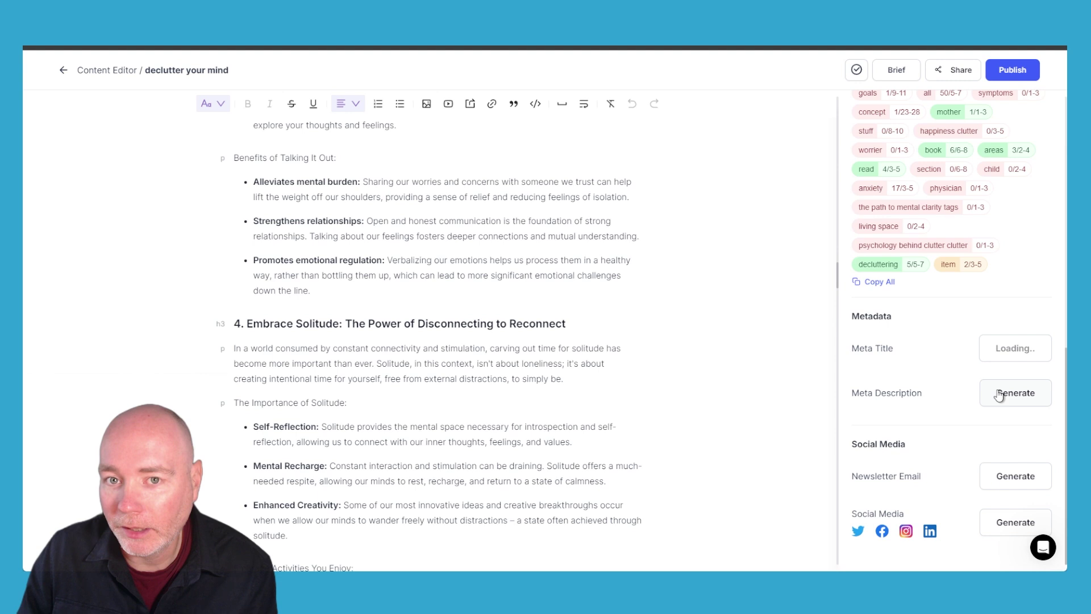
pyautogui.click(990, 530)
pyautogui.click(1017, 478)
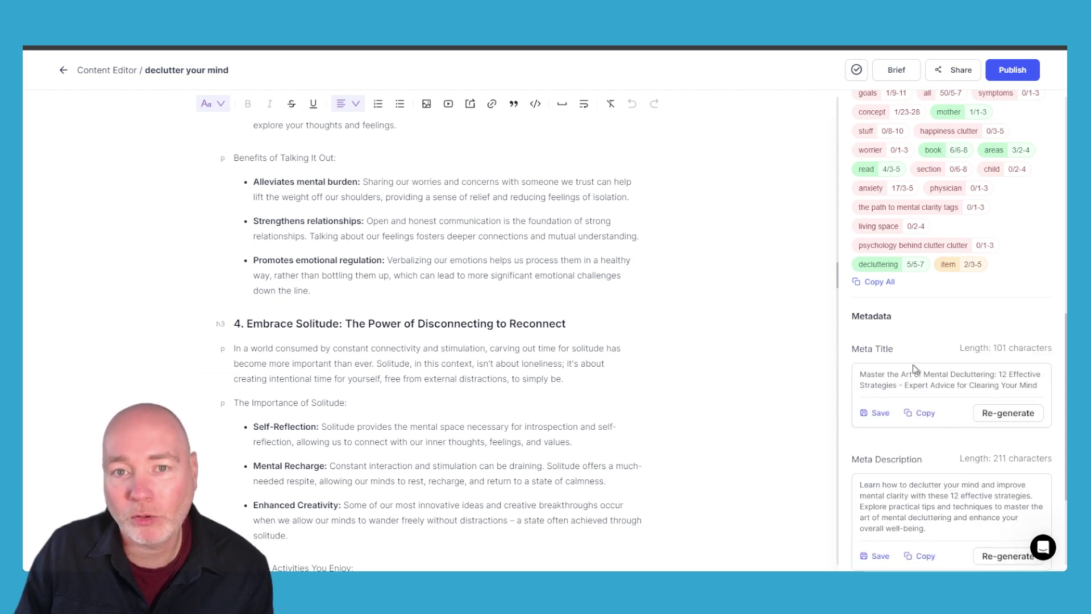
pyautogui.scroll(-4, 927, 334)
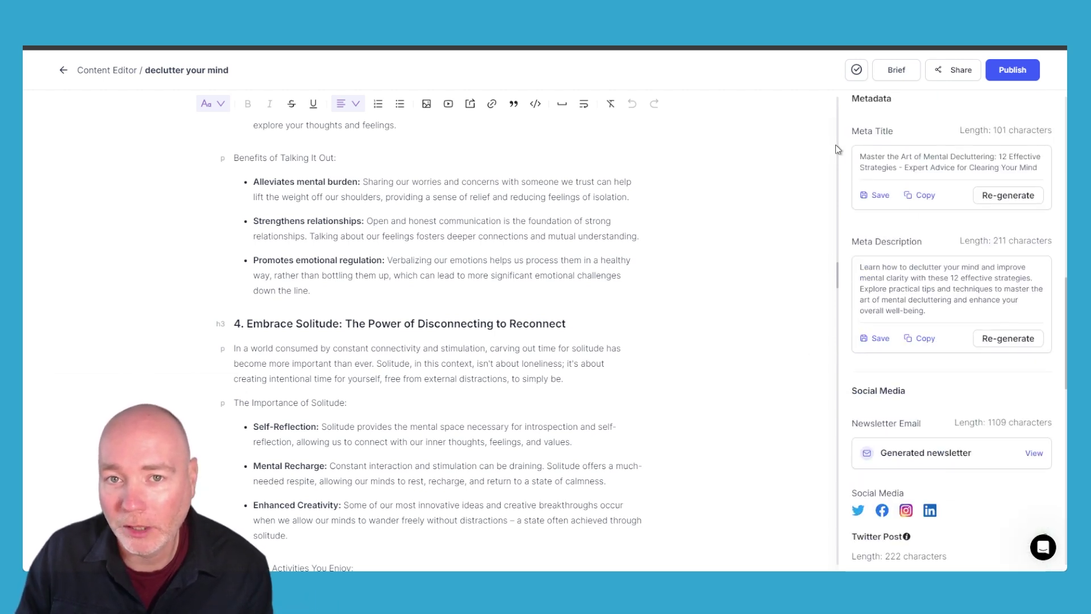
pyautogui.scroll(-6, 889, 255)
pyautogui.scroll(4, 966, 295)
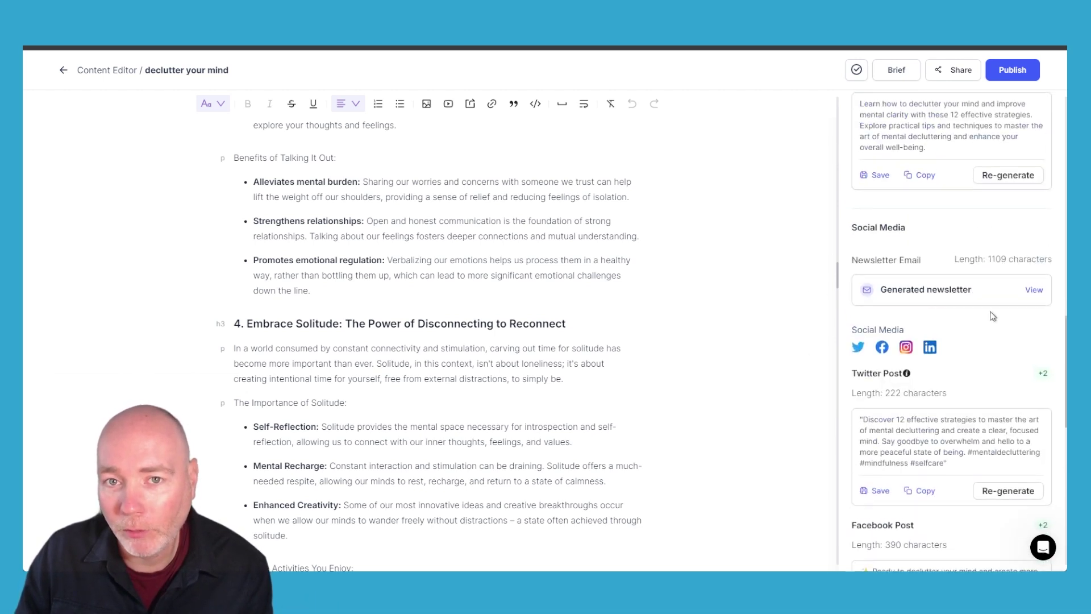
pyautogui.click(1032, 291)
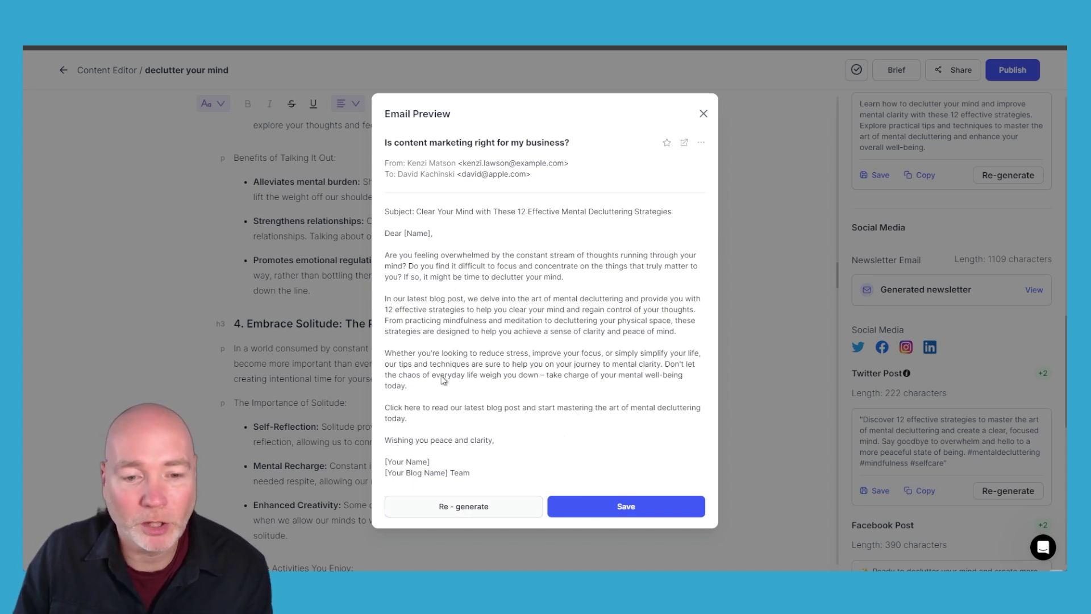
pyautogui.click(704, 113)
pyautogui.scroll(-10, 916, 292)
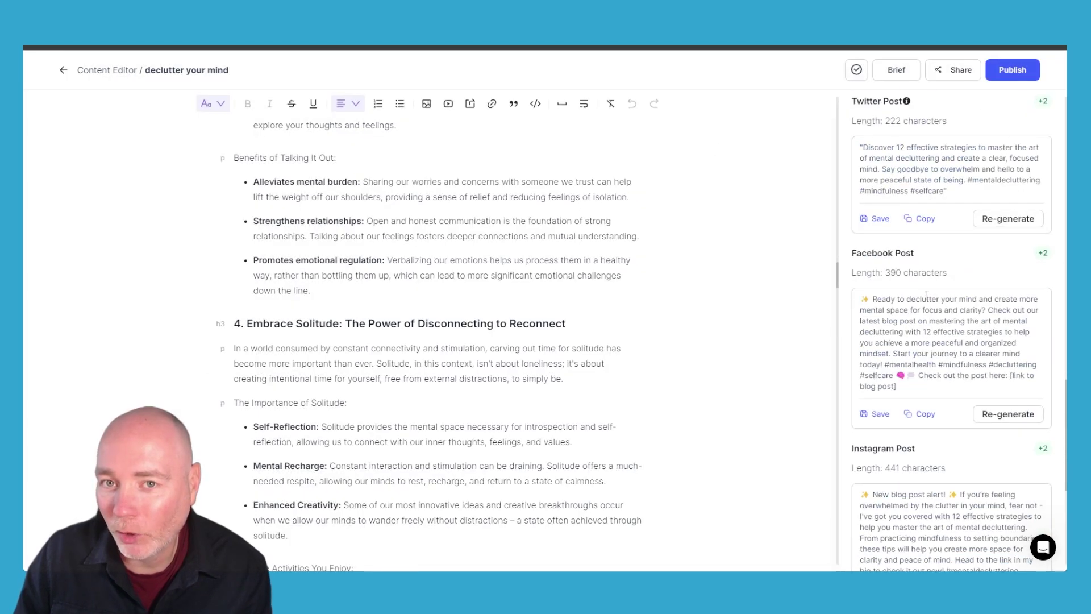
pyautogui.scroll(-2, 915, 292)
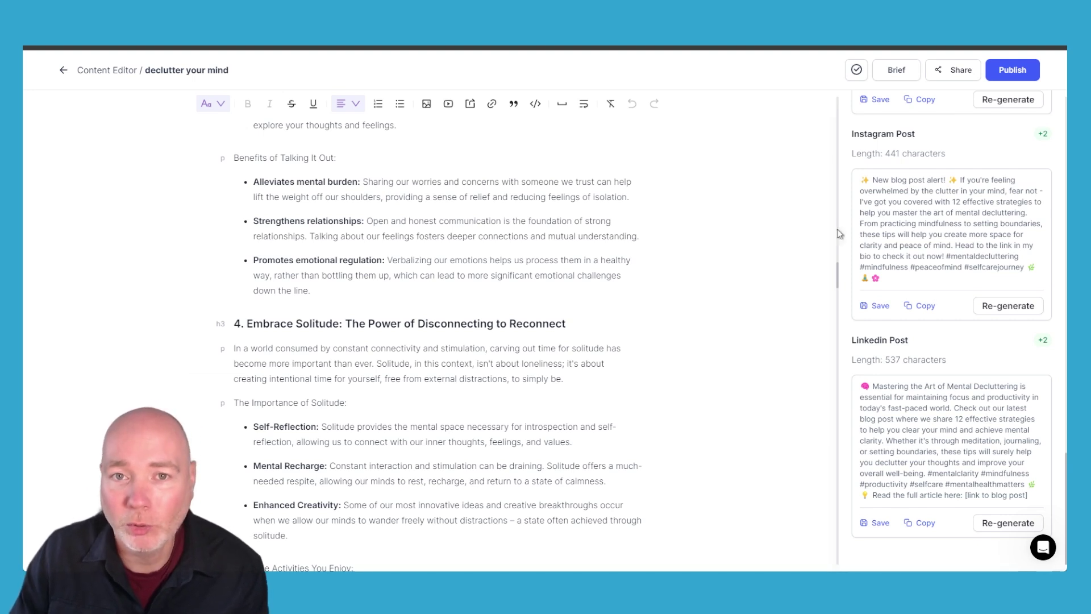
# - View the article's share link and the Publish dropdown options
pyautogui.click(956, 70)
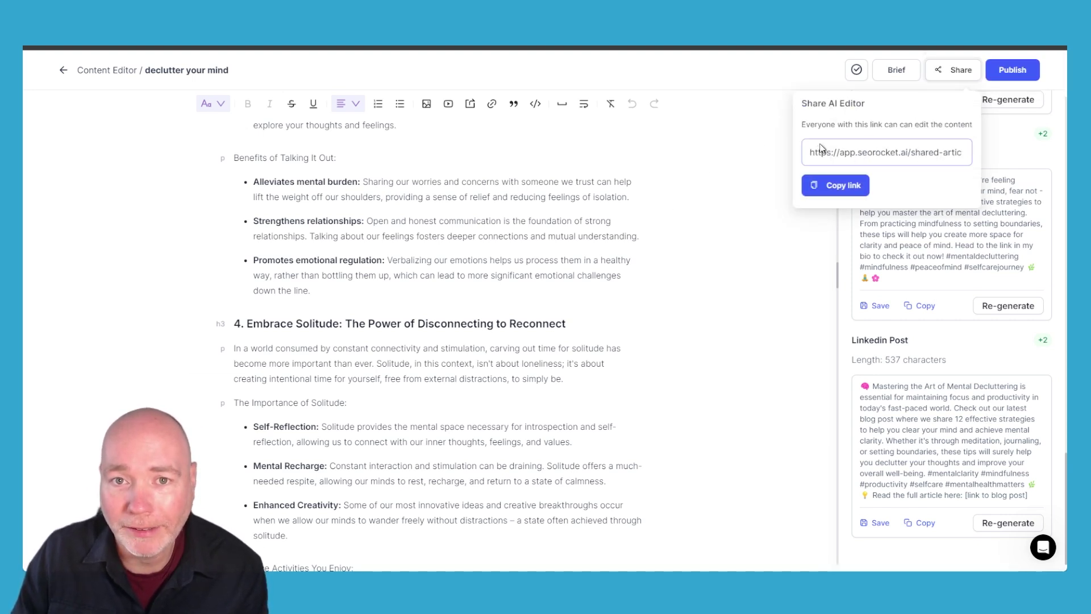
pyautogui.click(1011, 70)
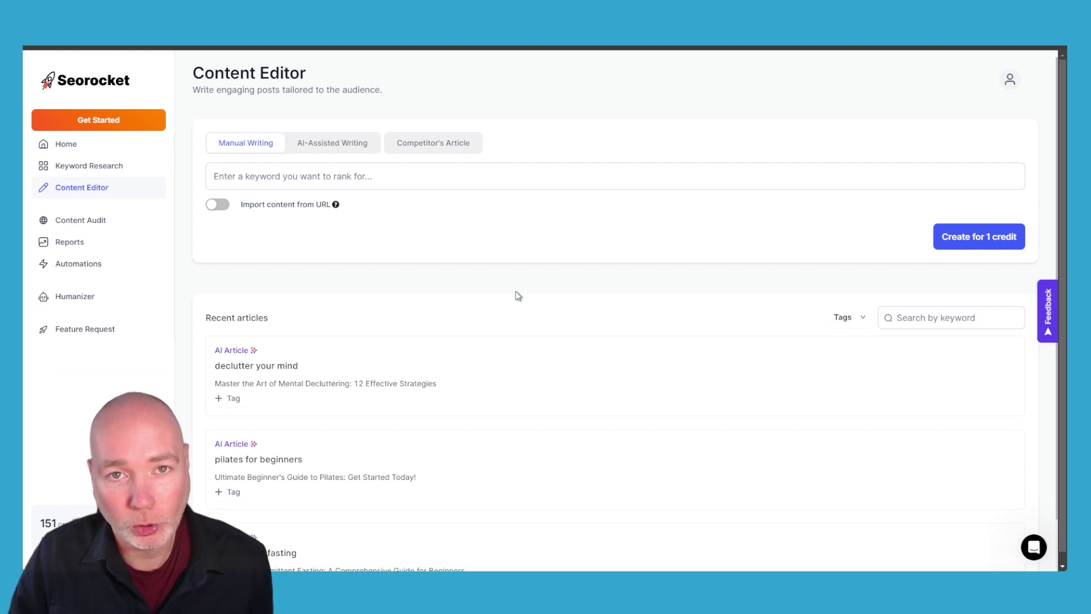
pyautogui.click(1031, 547)
pyautogui.scroll(10, 972, 392)
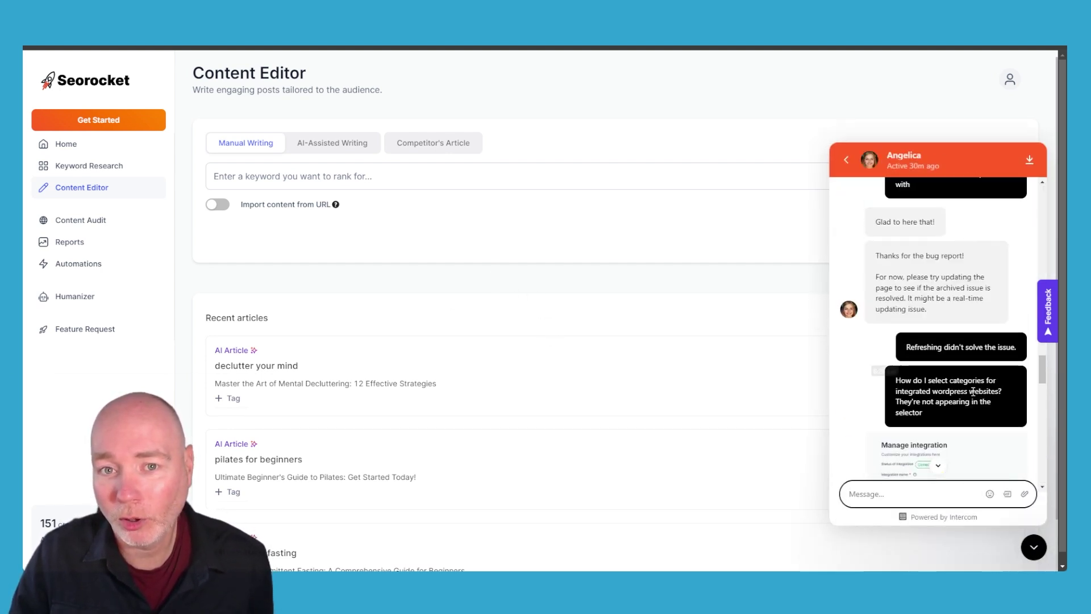
pyautogui.scroll(15, 973, 392)
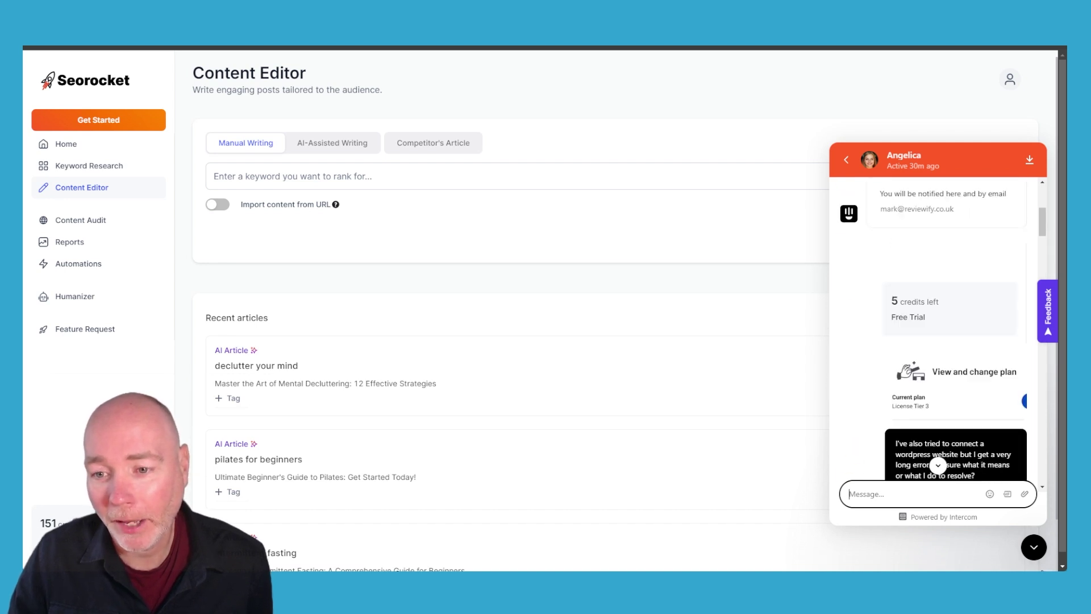
pyautogui.click(1033, 547)
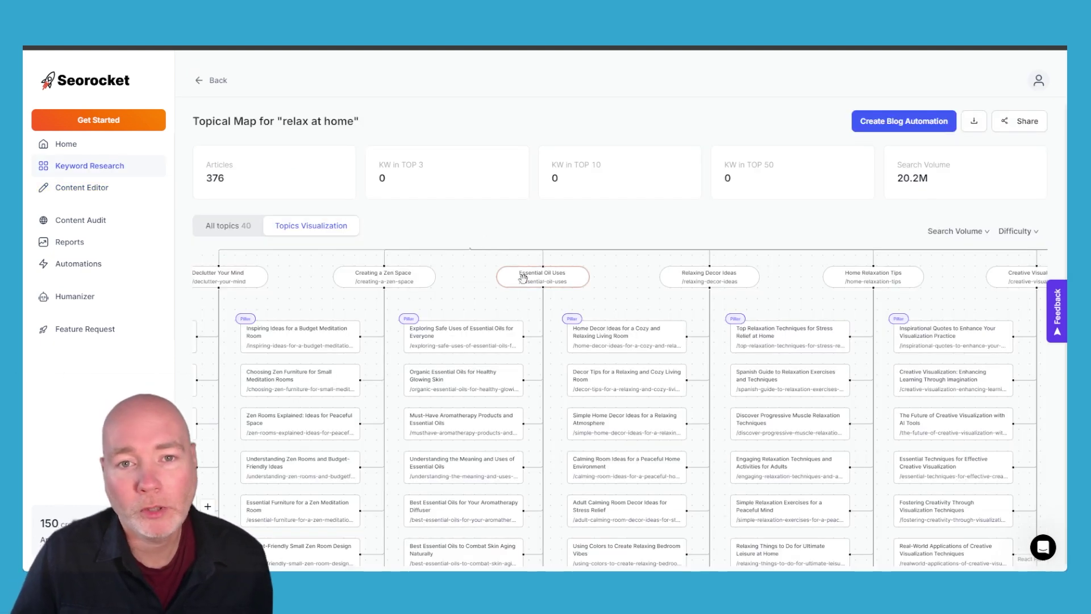
# - Pan and zoom the map to show yoursite.com branching to Declutter Your Mind and Essential Oil Uses
pyautogui.scroll(-3, 517, 284)
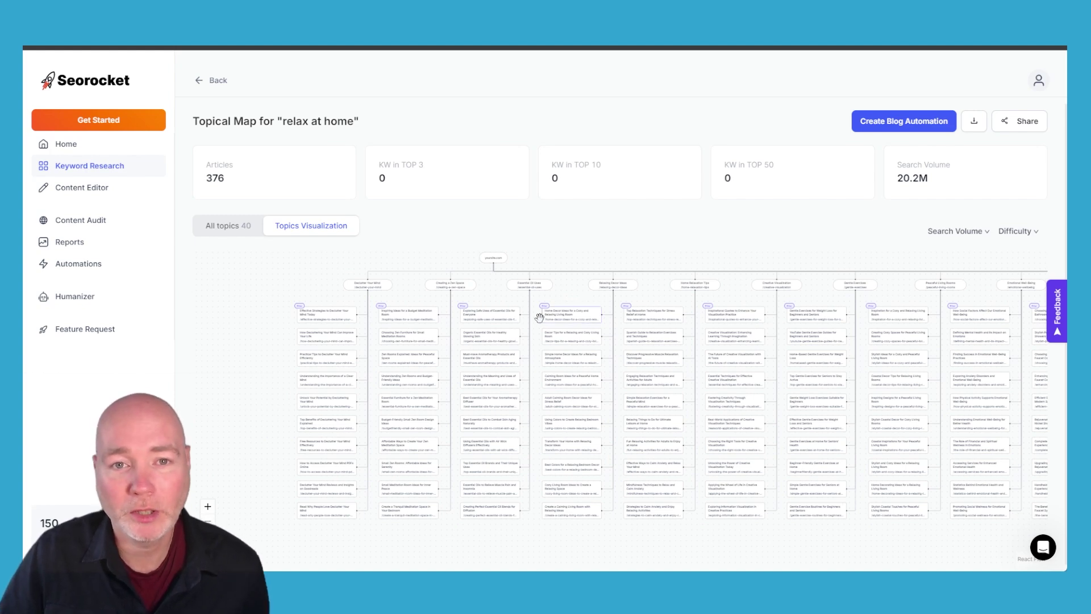
pyautogui.scroll(5, 471, 340)
pyautogui.scroll(2, 456, 329)
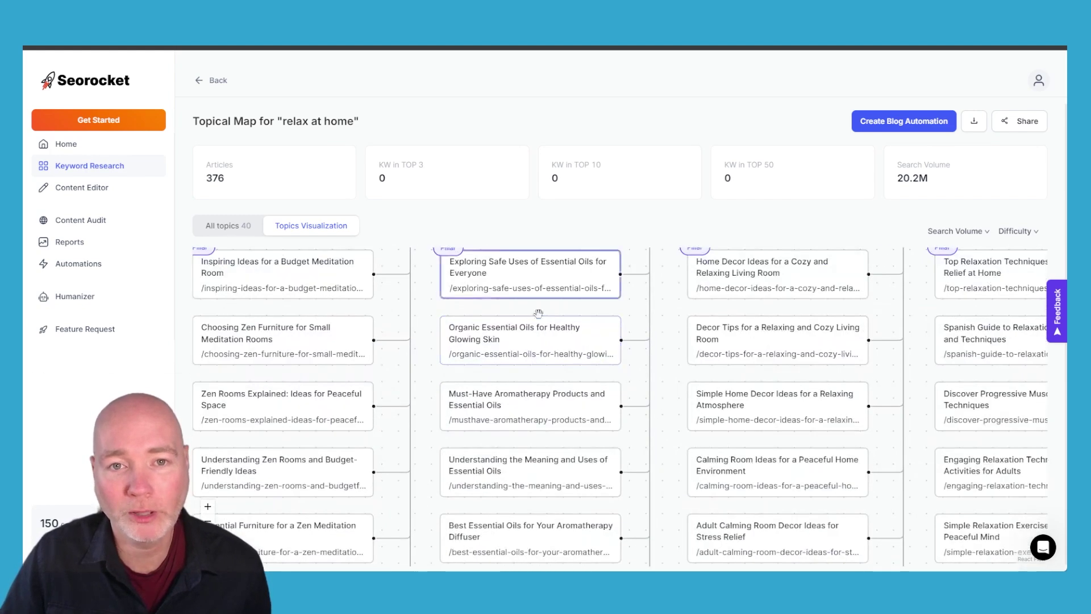
pyautogui.moveTo(440, 324); pyautogui.dragTo(505, 405)
pyautogui.moveTo(576, 343); pyautogui.dragTo(676, 325)
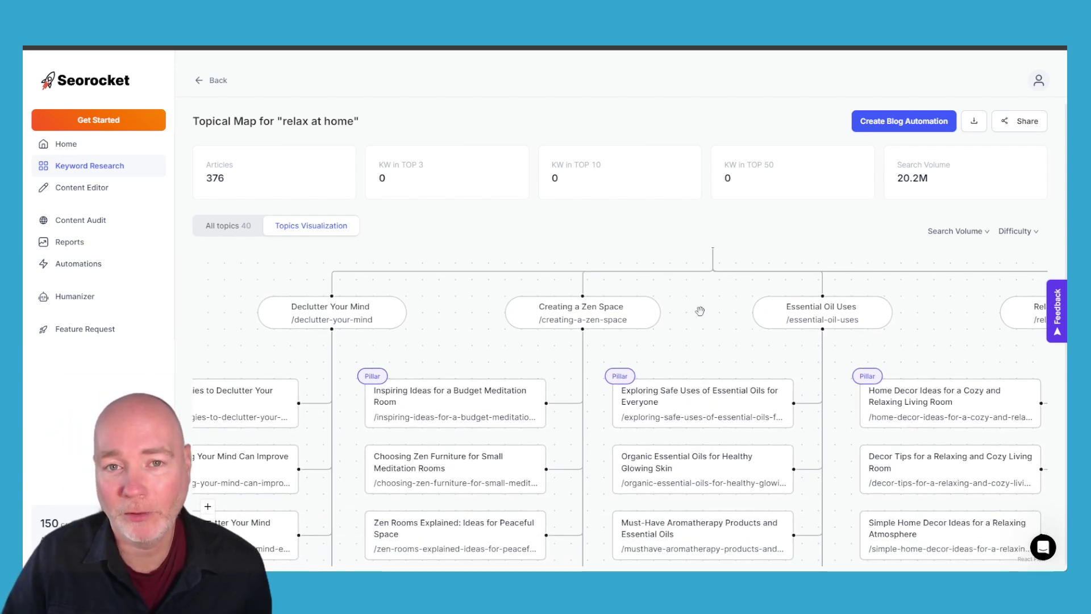
pyautogui.moveTo(700, 310); pyautogui.dragTo(708, 353)
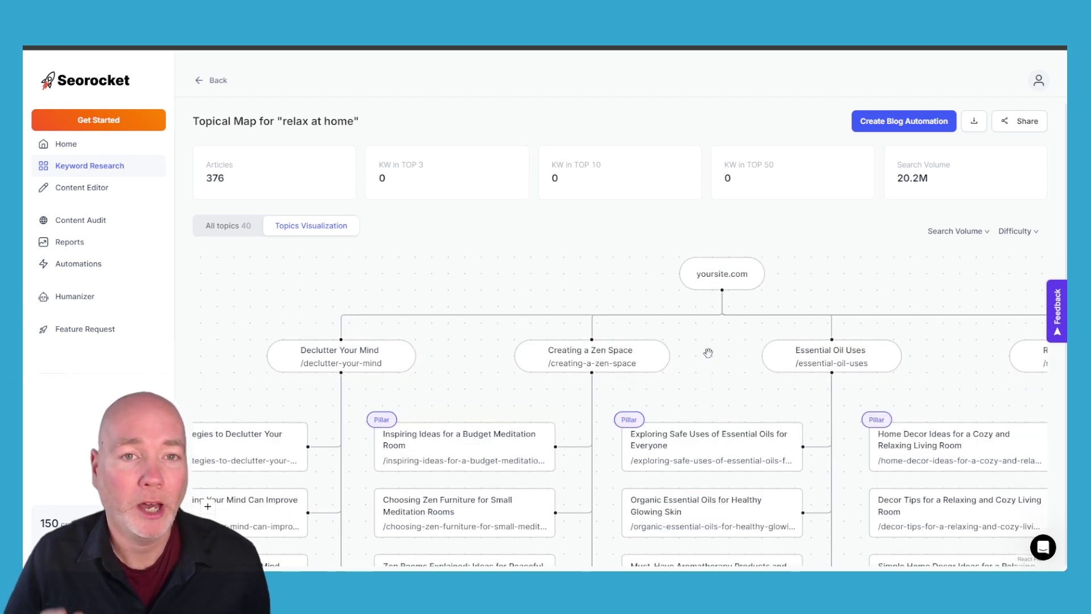